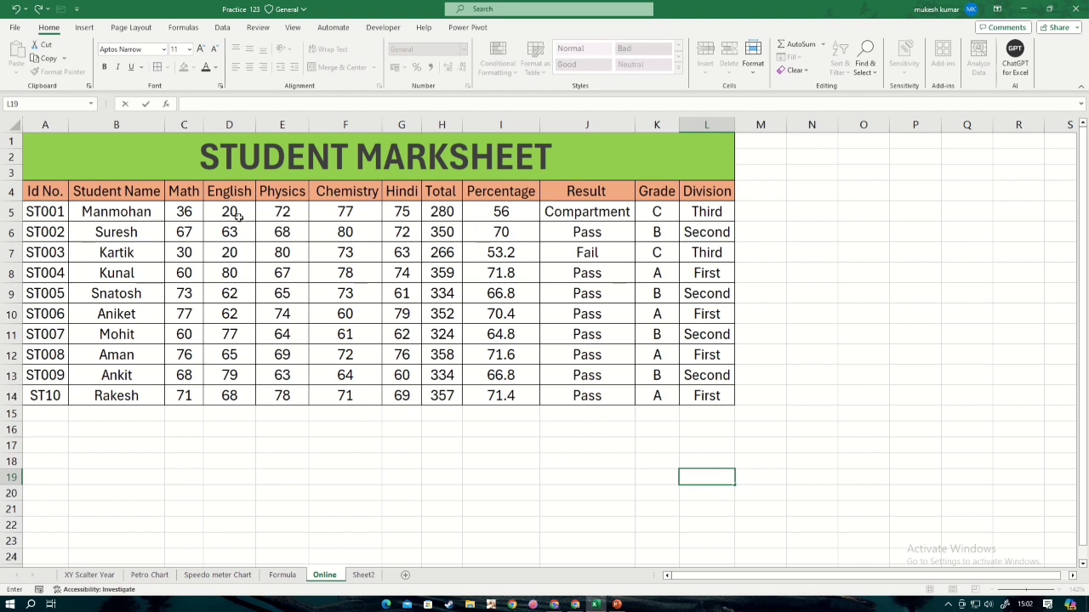
# Review the Total, Percentage, Result, Grade and Division formulas for the first student in row 5 of the Online sheet
pyautogui.click(453, 214)
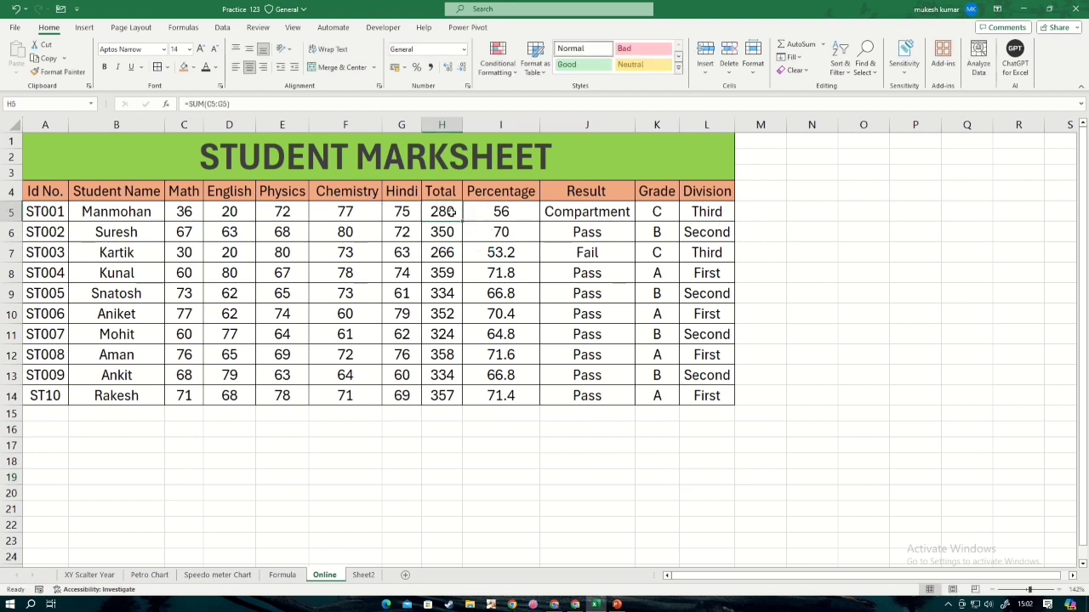
pyautogui.click(495, 211)
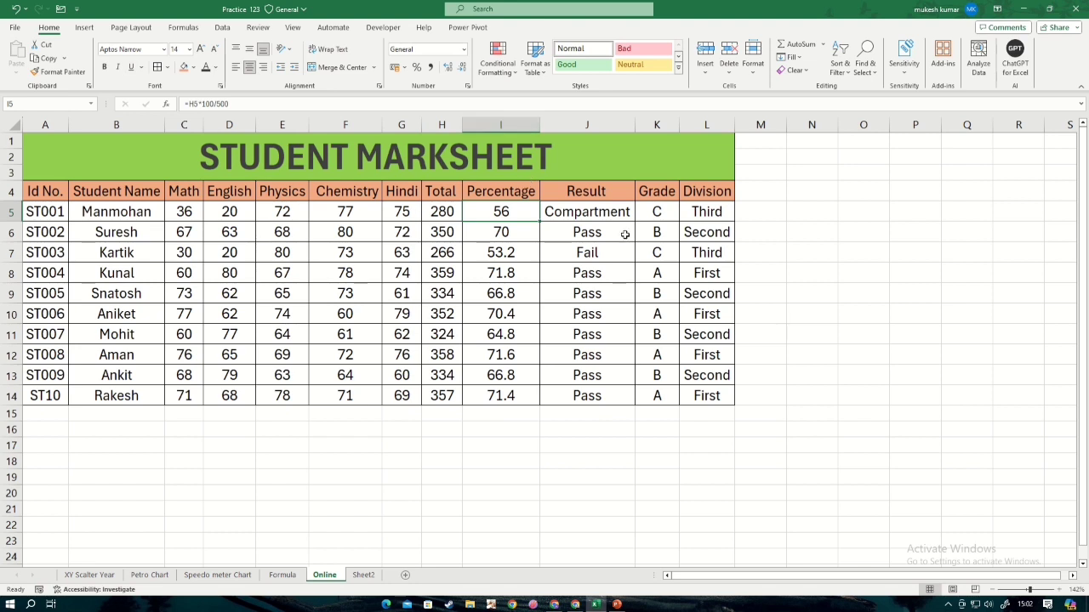
pyautogui.click(588, 211)
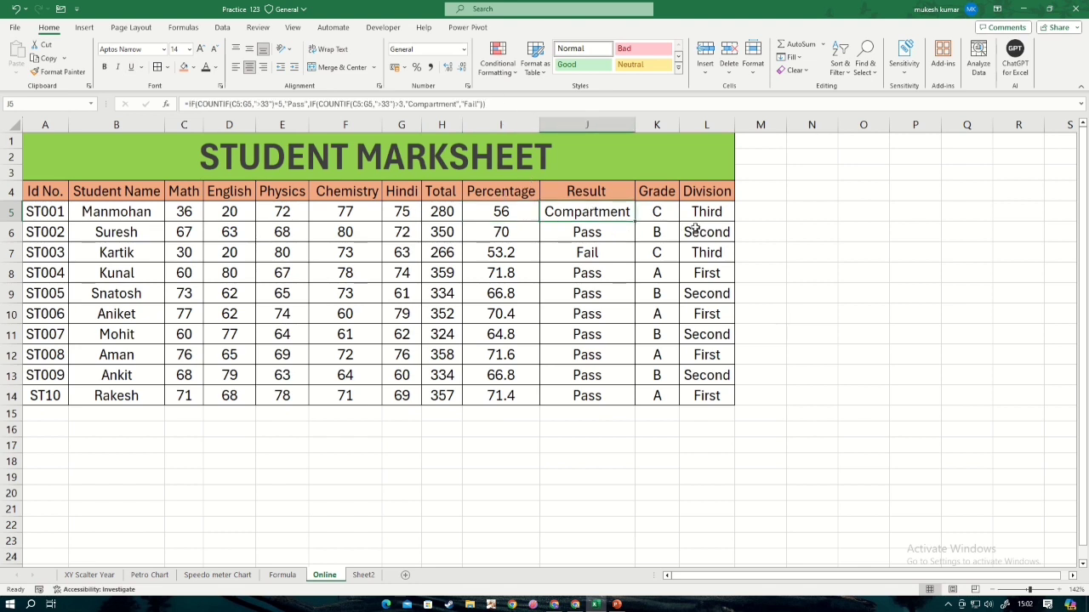
pyautogui.click(669, 211)
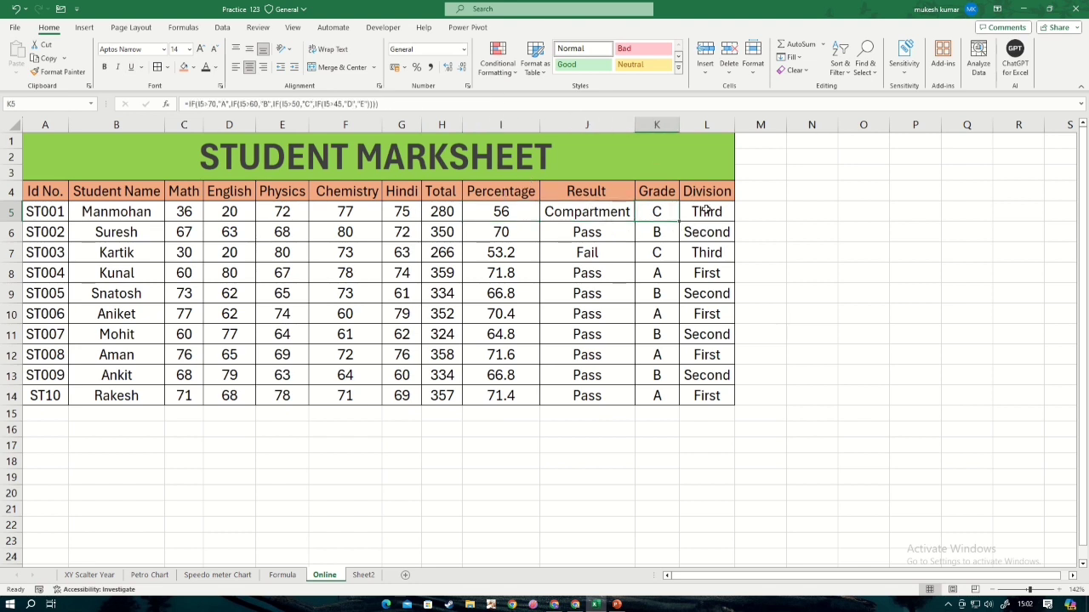
pyautogui.click(706, 211)
pyautogui.click(764, 230)
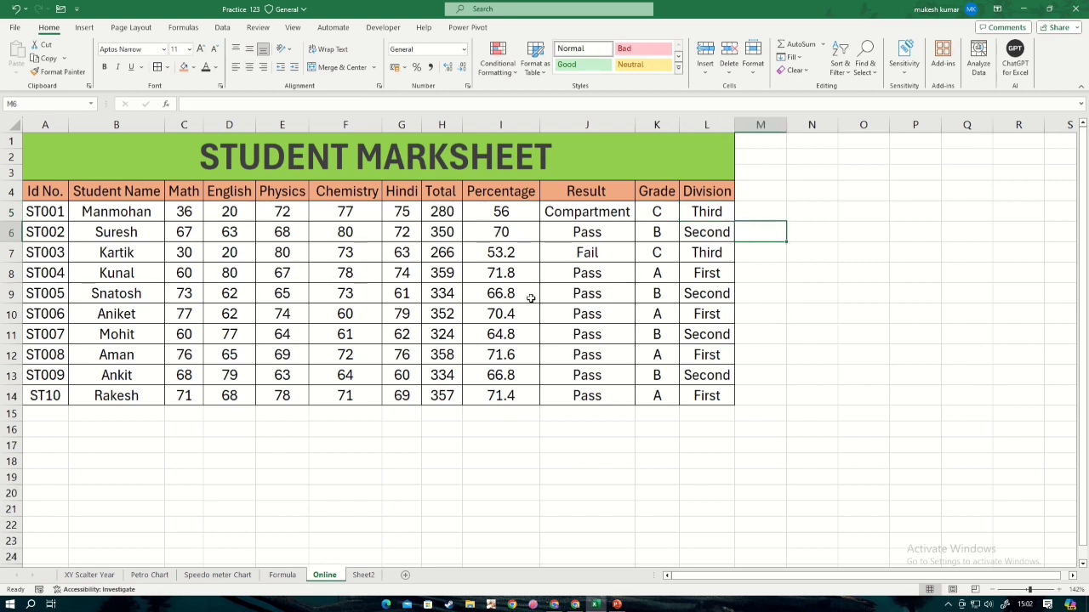
pyautogui.click(553, 474)
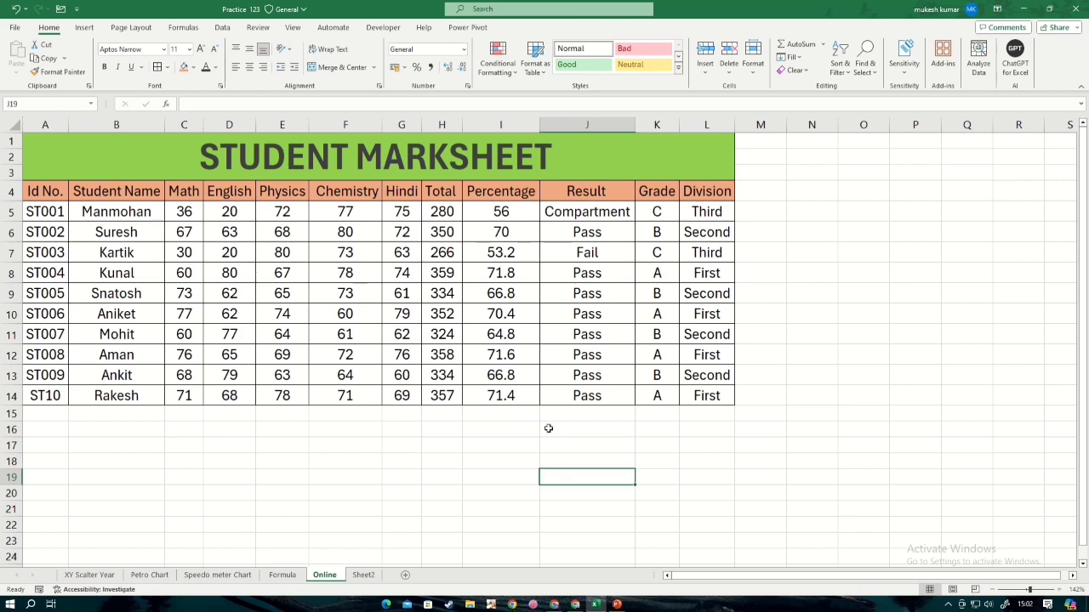
# On Sheet2, fill all five subject mark columns, C5:G14, with the formula =RANDBETWEEN(50,60)
pyautogui.click(363, 576)
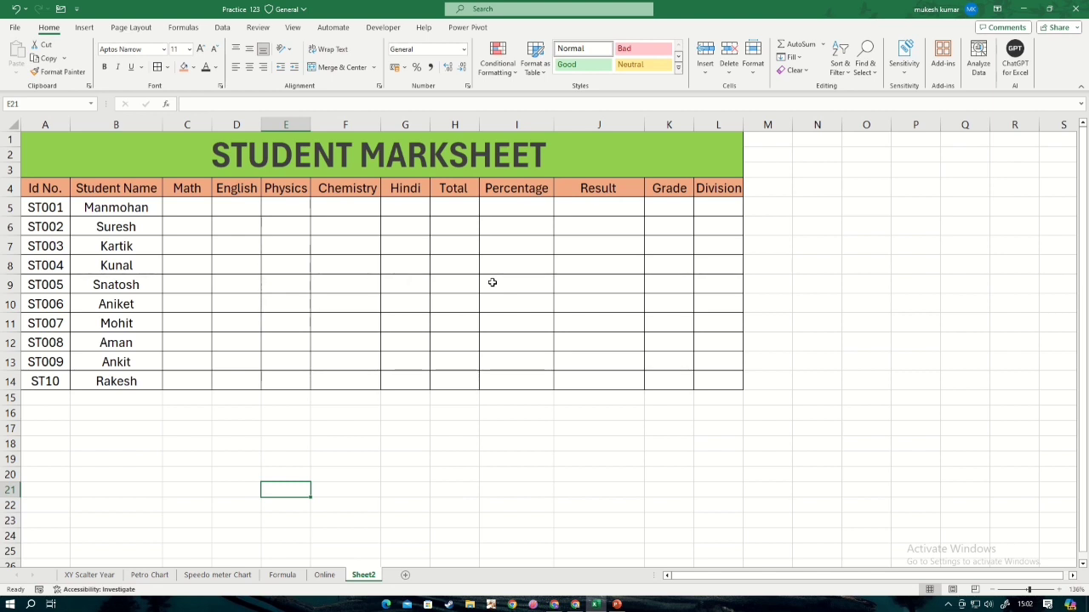
pyautogui.moveTo(185, 206); pyautogui.dragTo(411, 374)
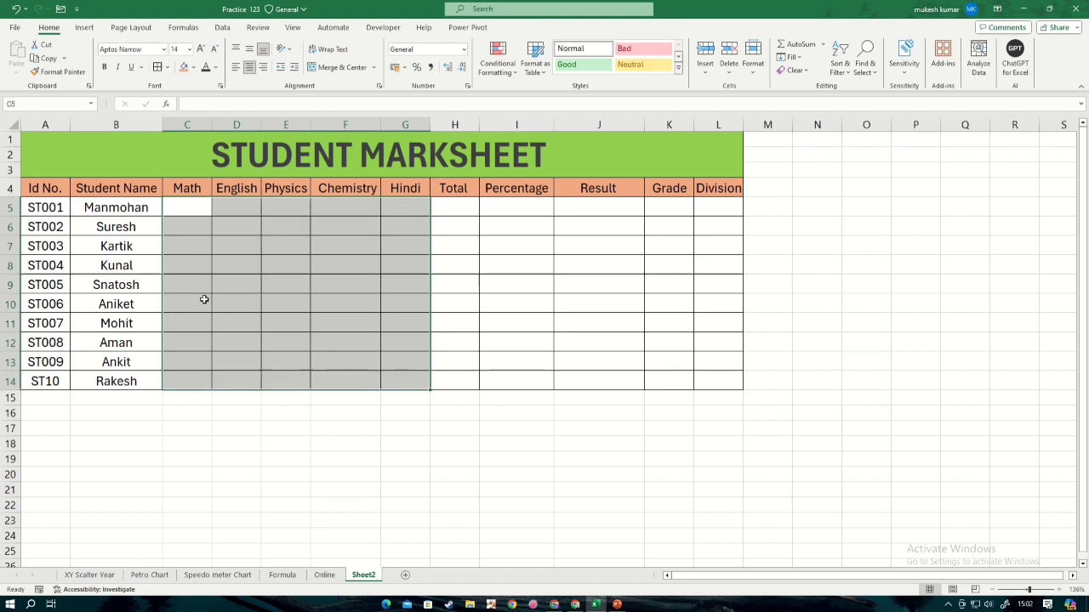
pyautogui.write('=ran')
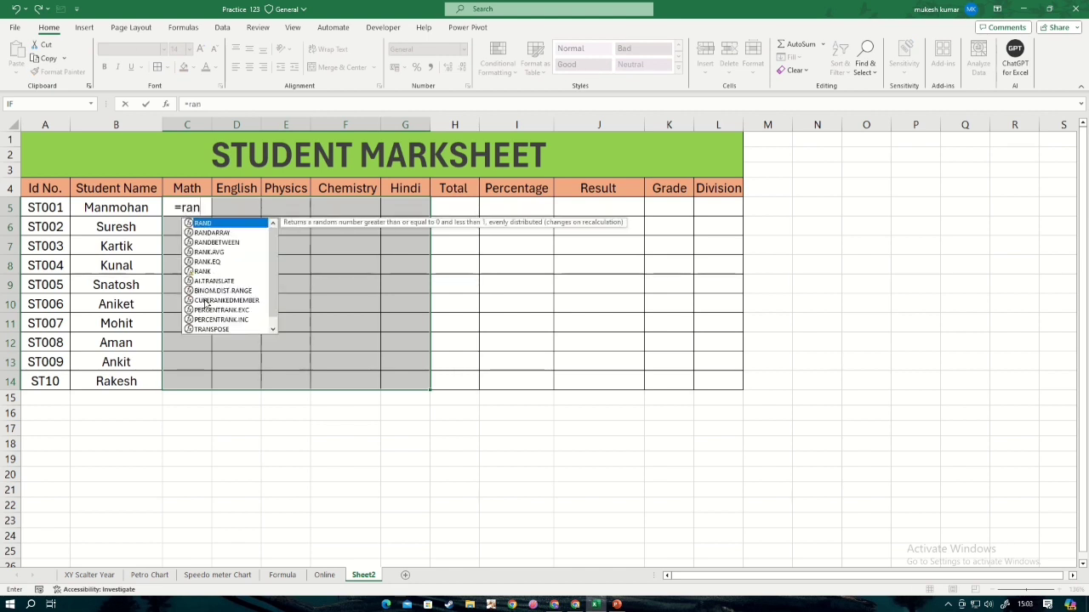
pyautogui.press('Down')
pyautogui.press('Down')
pyautogui.press('Tab')
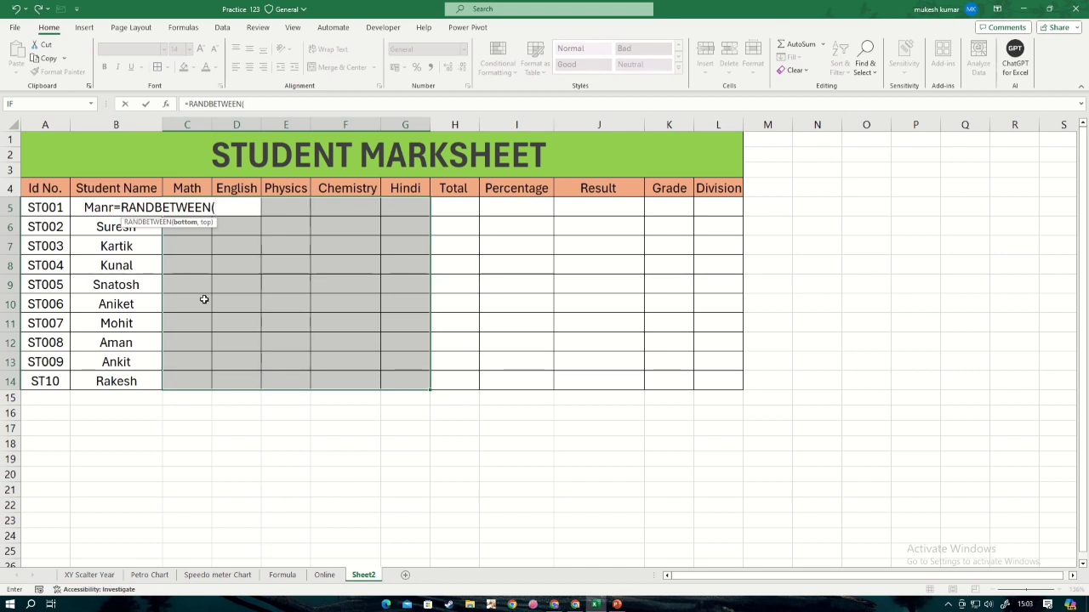
pyautogui.write('50,60)')
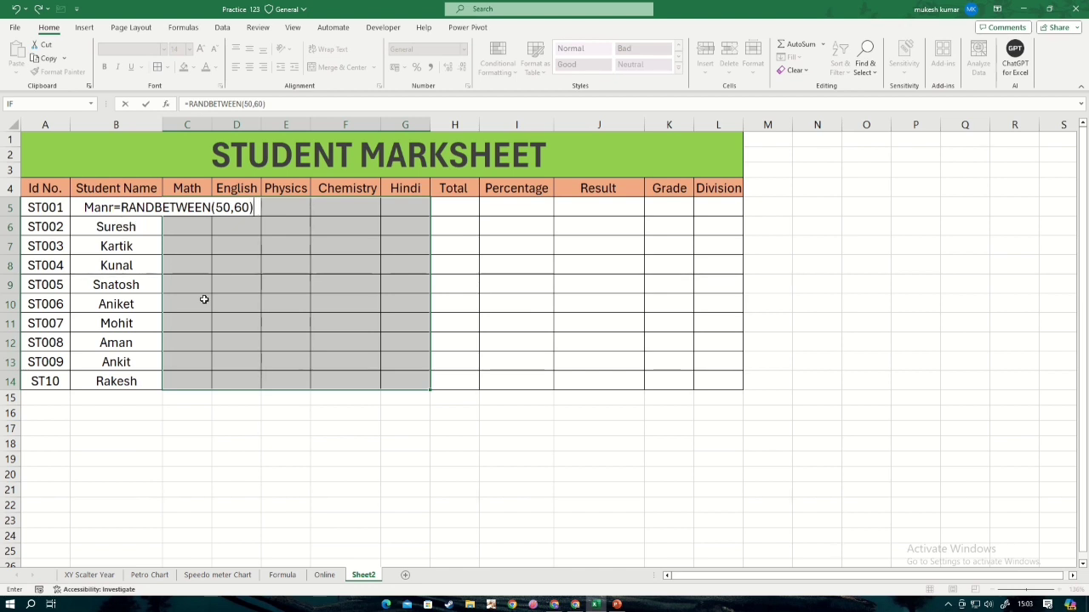
pyautogui.hotkey('ctrl', 'Return')
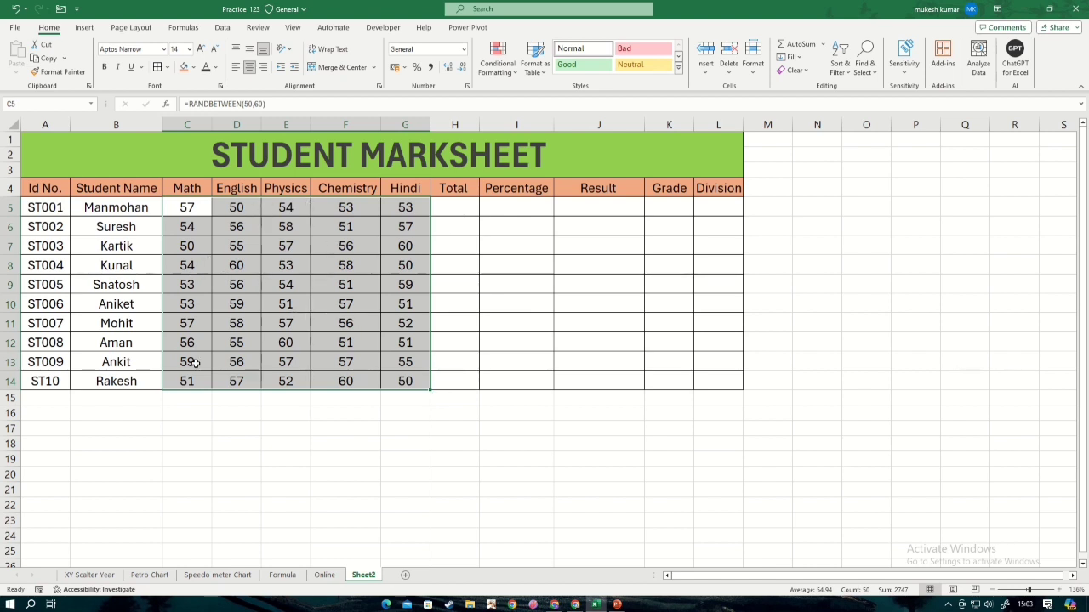
# Replace the random mark formulas in C5:G14 with their fixed values by copying and pasting values only
pyautogui.hotkey('ctrl', 'c')
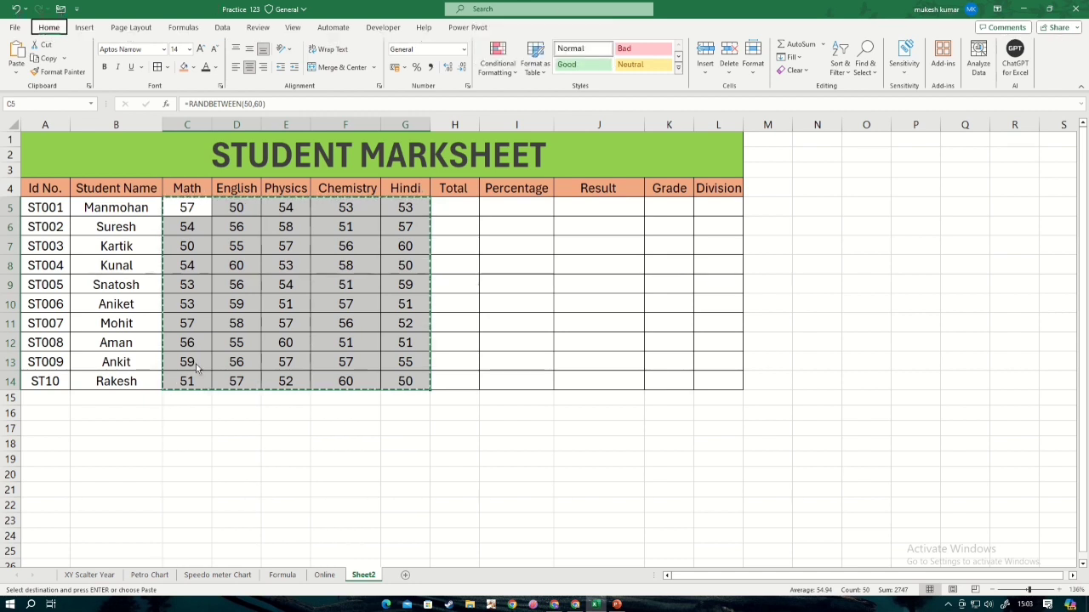
pyautogui.hotkey('ctrl', 'alt', 'v')
pyautogui.press('v')
pyautogui.press('Return')
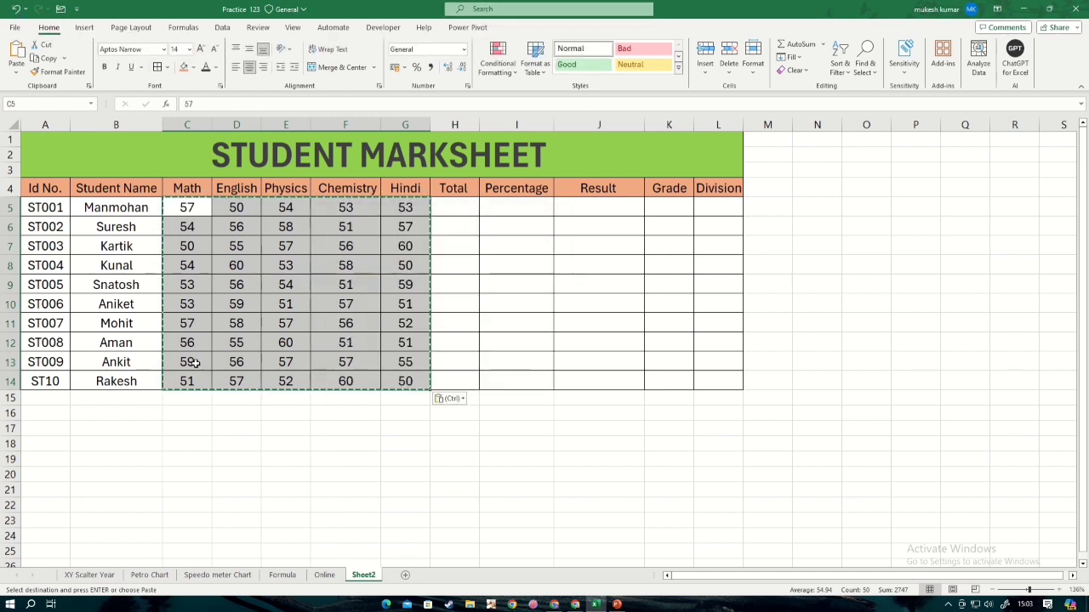
# Enter =SUM(C5:G5) in H5 to total the first student's marks
pyautogui.click(438, 206)
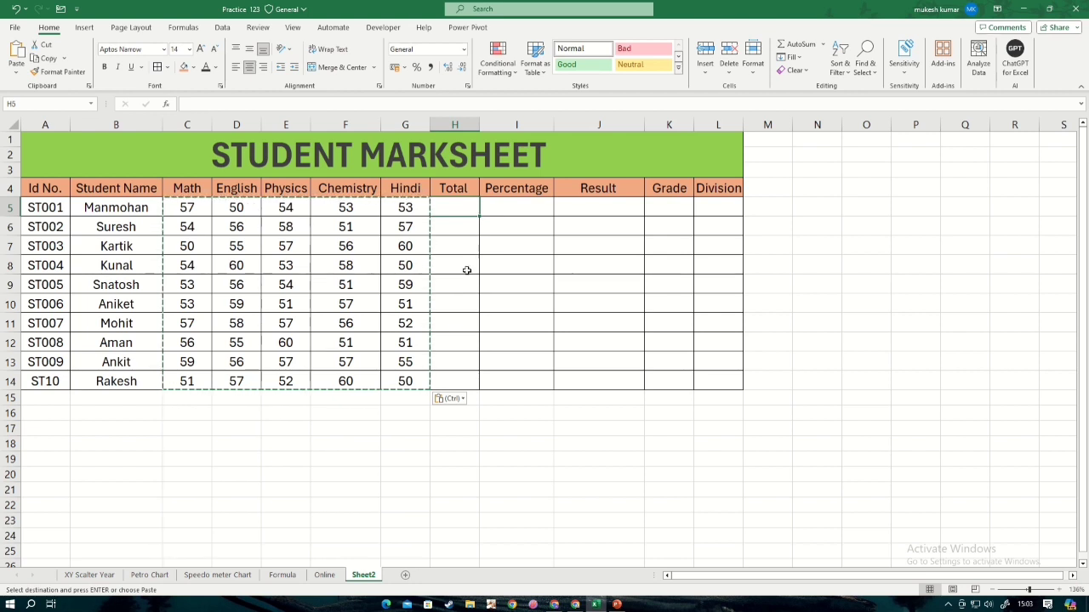
pyautogui.write('=')
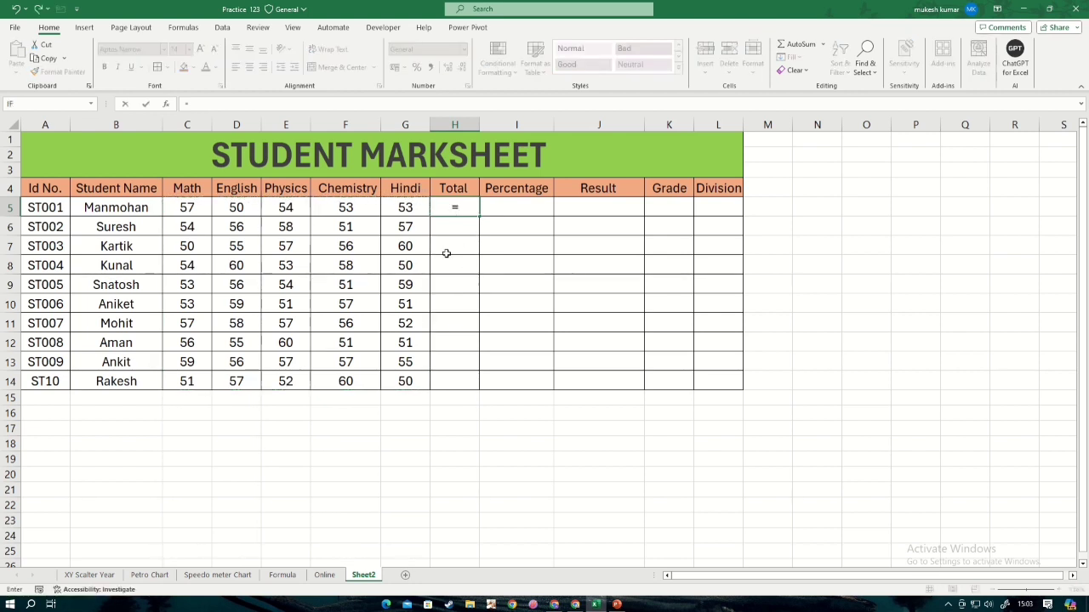
pyautogui.write('sum')
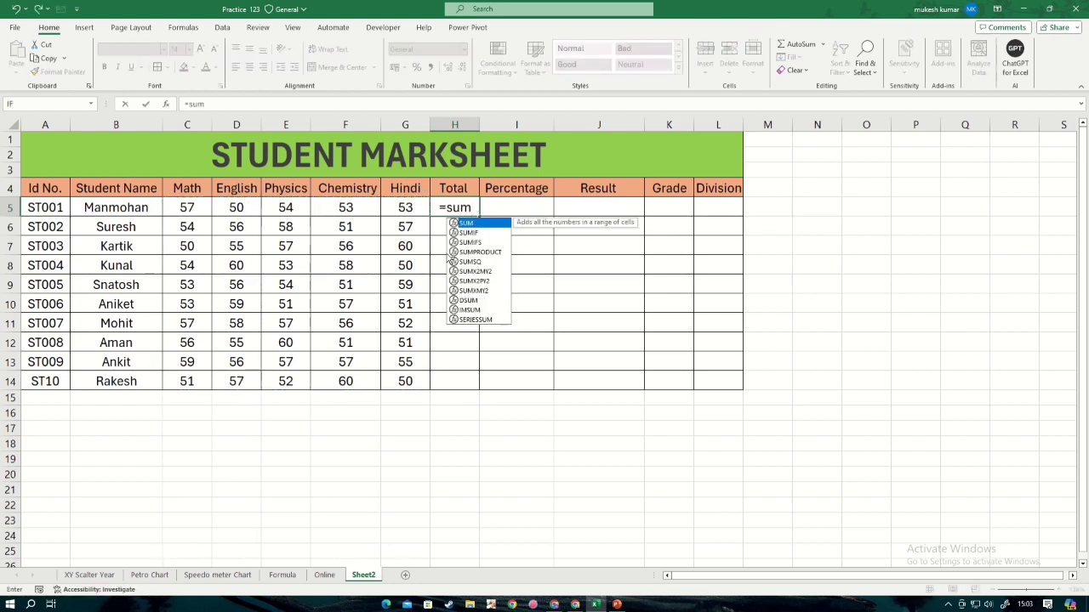
pyautogui.press('Tab')
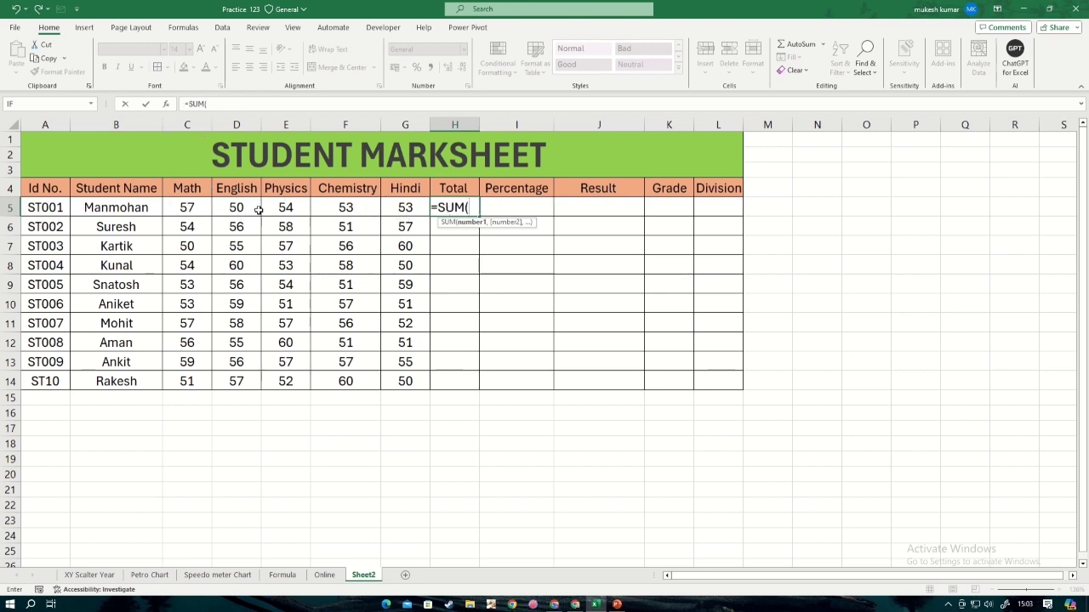
pyautogui.click(187, 208)
pyautogui.moveTo(187, 207); pyautogui.dragTo(362, 212)
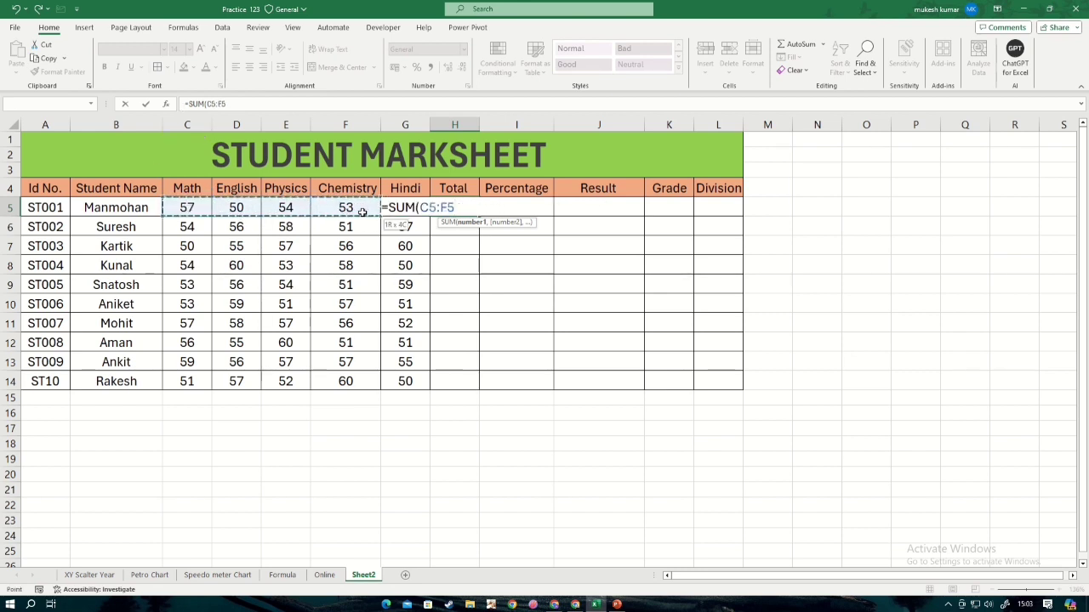
pyautogui.moveTo(164, 212); pyautogui.dragTo(412, 207)
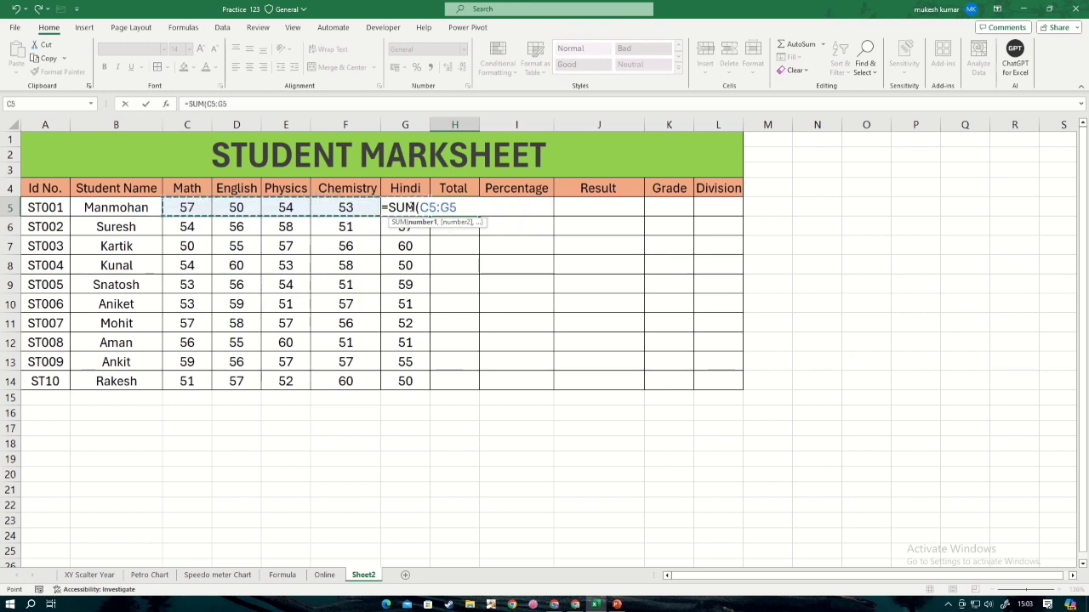
pyautogui.press('Return')
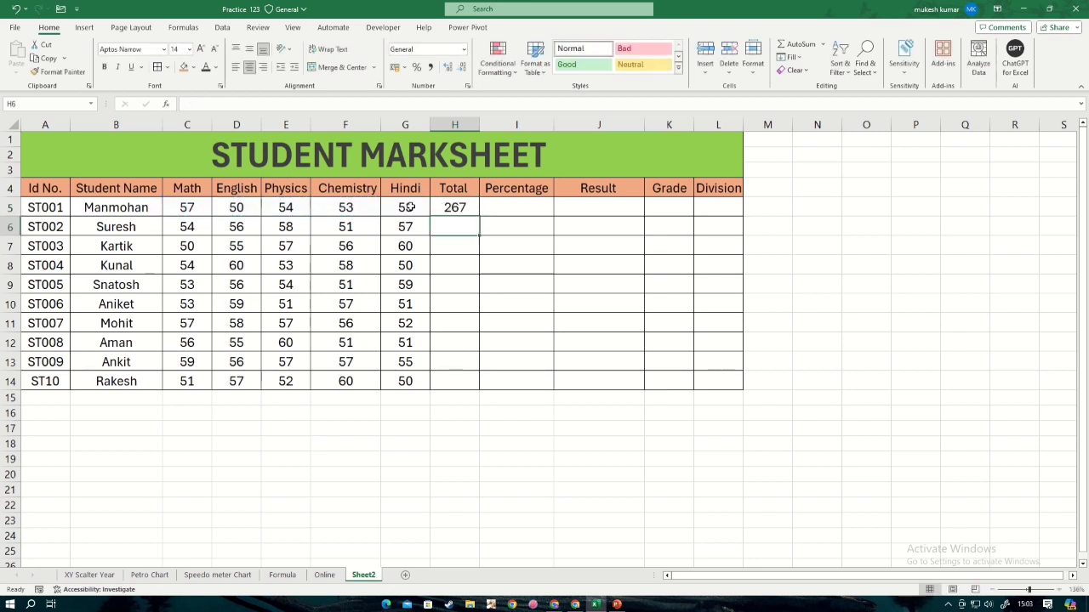
# Try filling the Total formula from H5 down to H14 and undo the fill
pyautogui.click(466, 208)
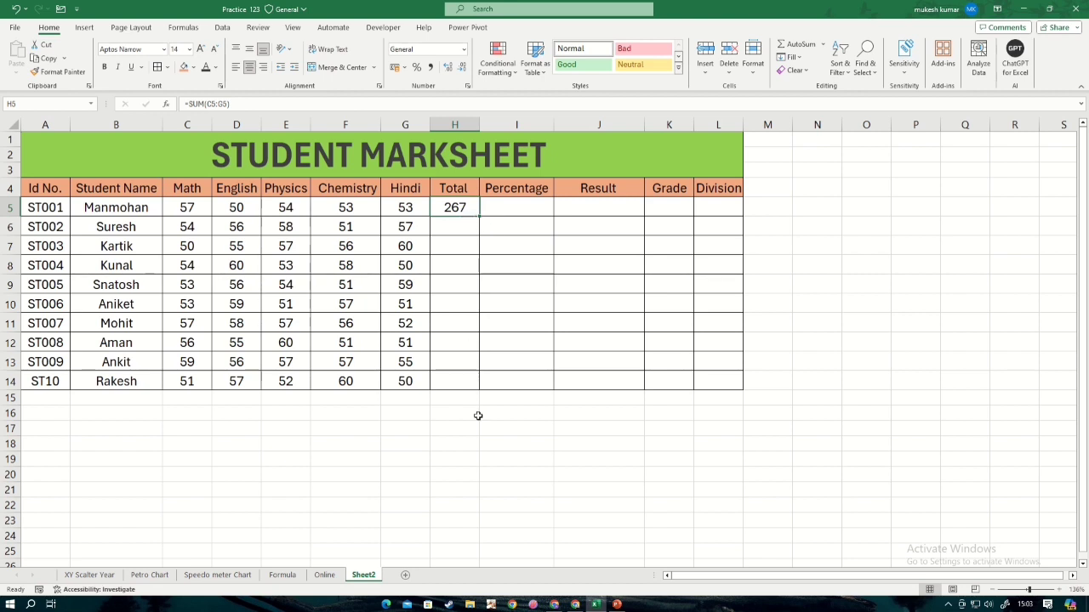
pyautogui.doubleClick(479, 217)
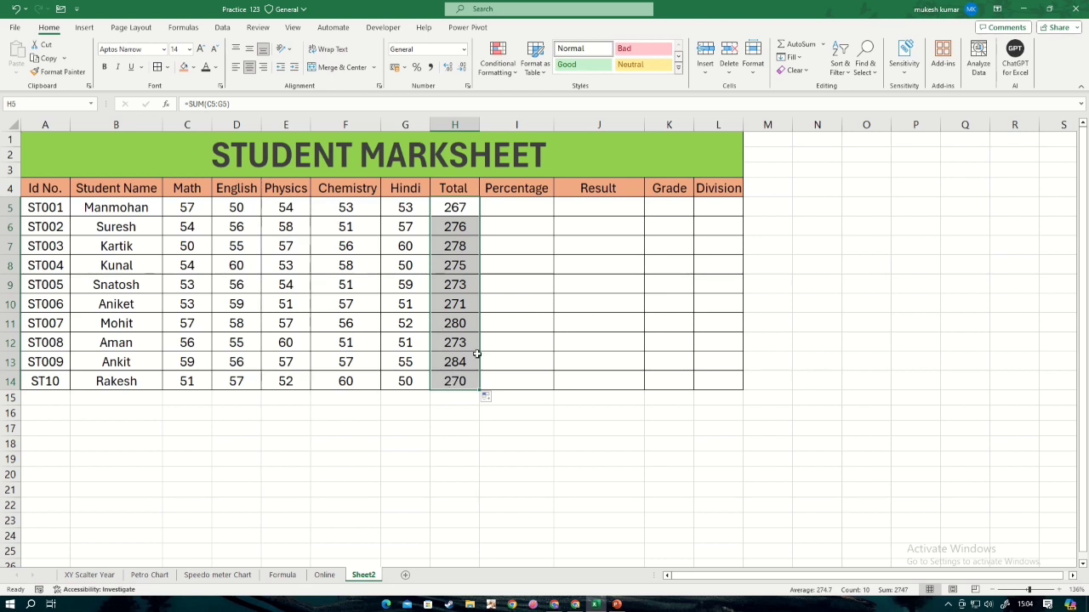
pyautogui.hotkey('ctrl', 'z')
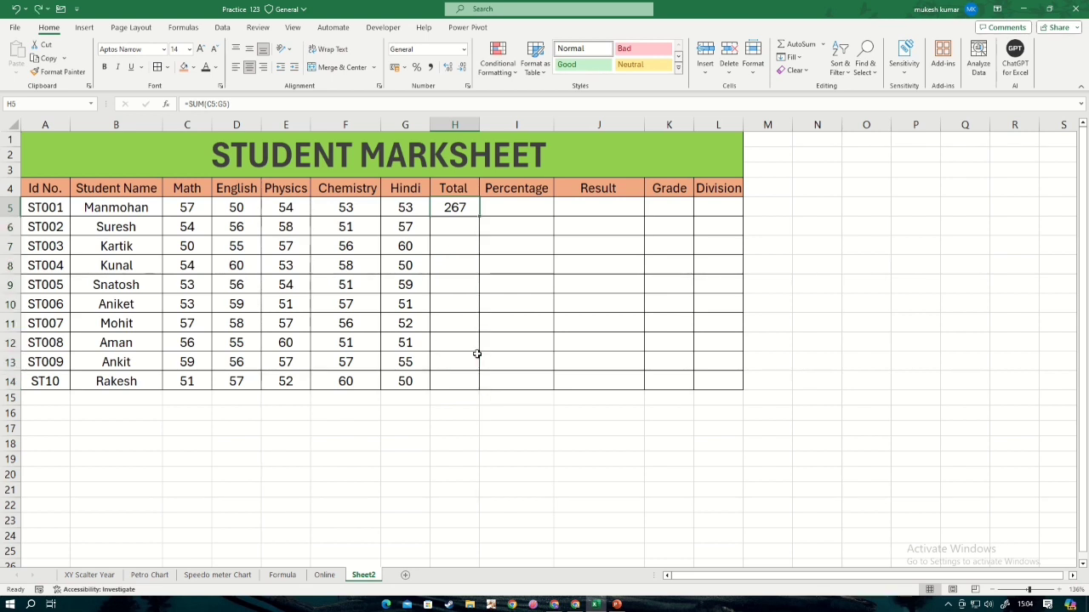
# Fill the SUM formula from H5 down the Total column through H14
pyautogui.click(508, 267)
pyautogui.moveTo(454, 208); pyautogui.dragTo(453, 380)
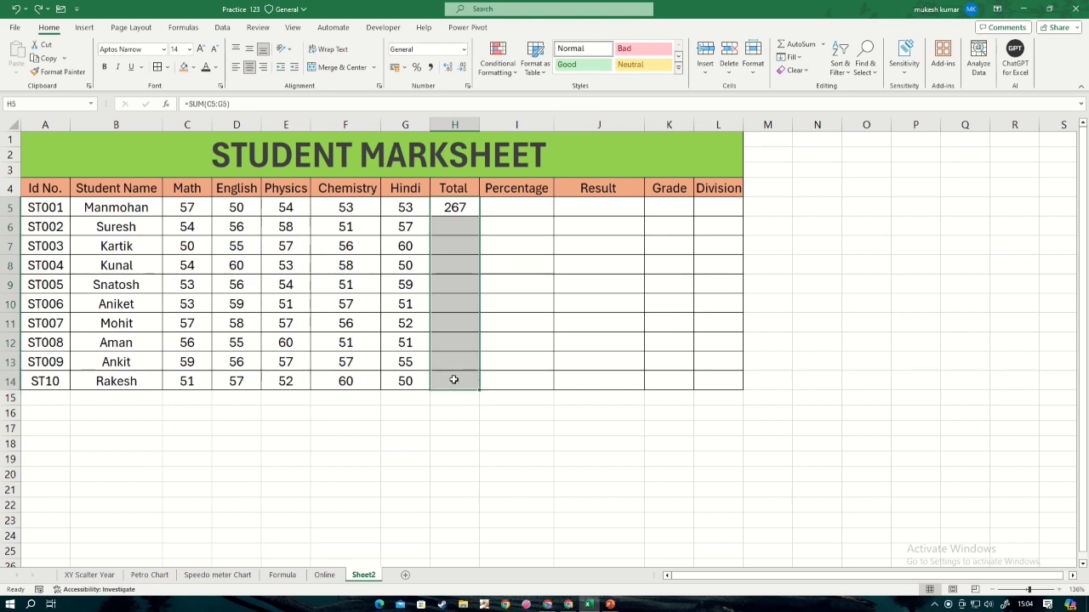
pyautogui.hotkey('ctrl', 'd')
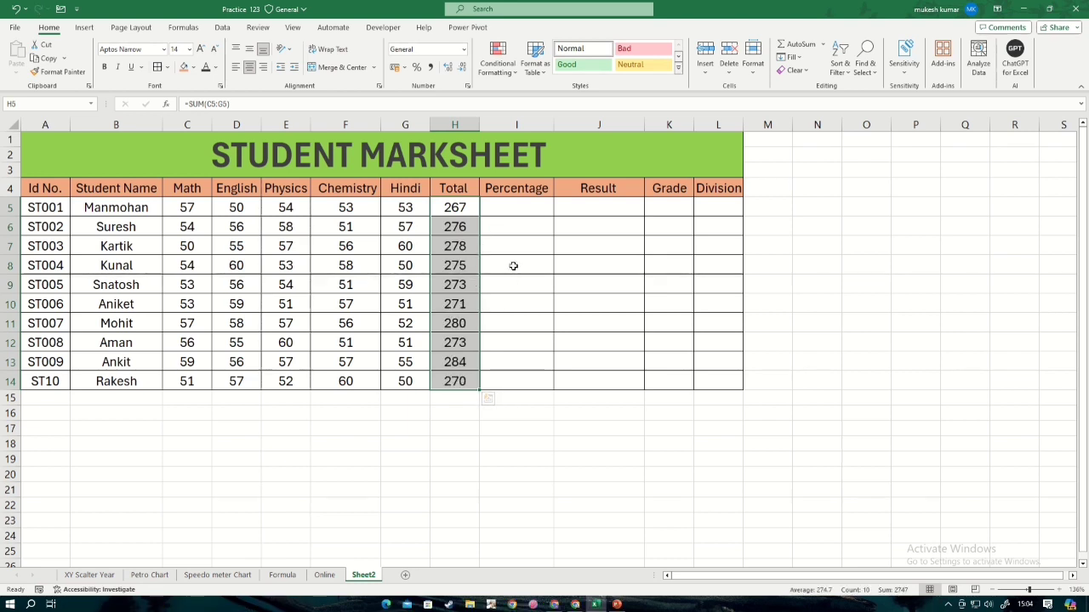
# Calculate the first student's percentage in I5 with =H5*100/500 and fill the formula down through I14
pyautogui.click(515, 211)
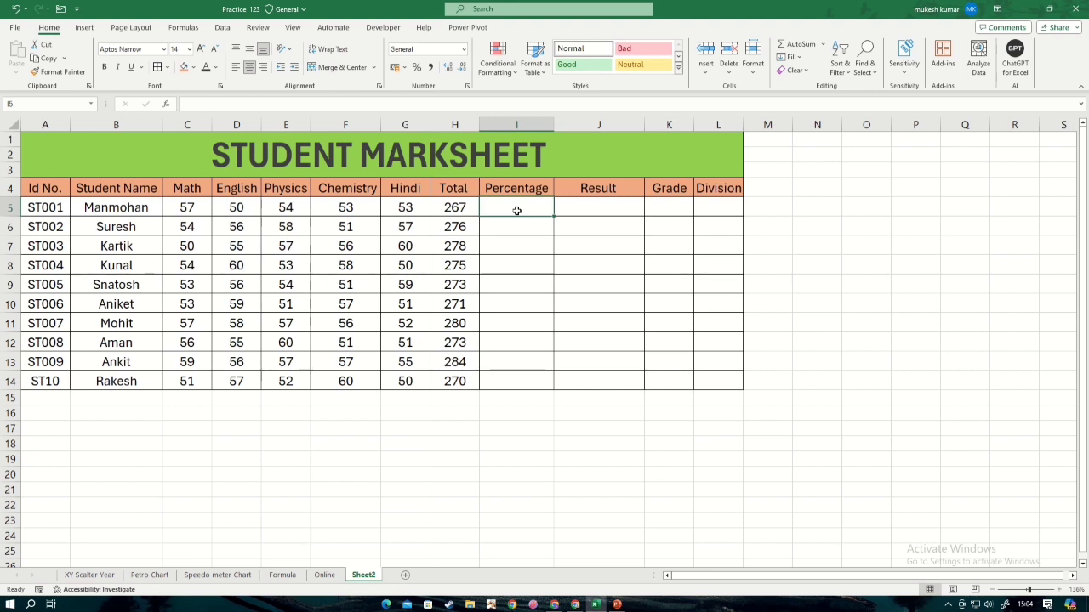
pyautogui.write('=')
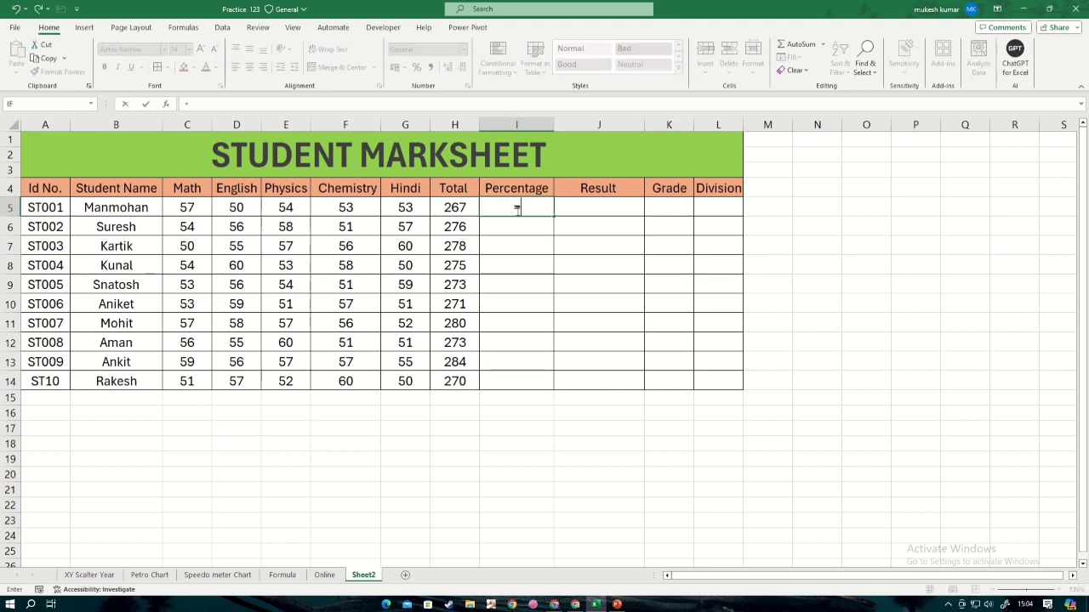
pyautogui.click(444, 208)
pyautogui.write('*')
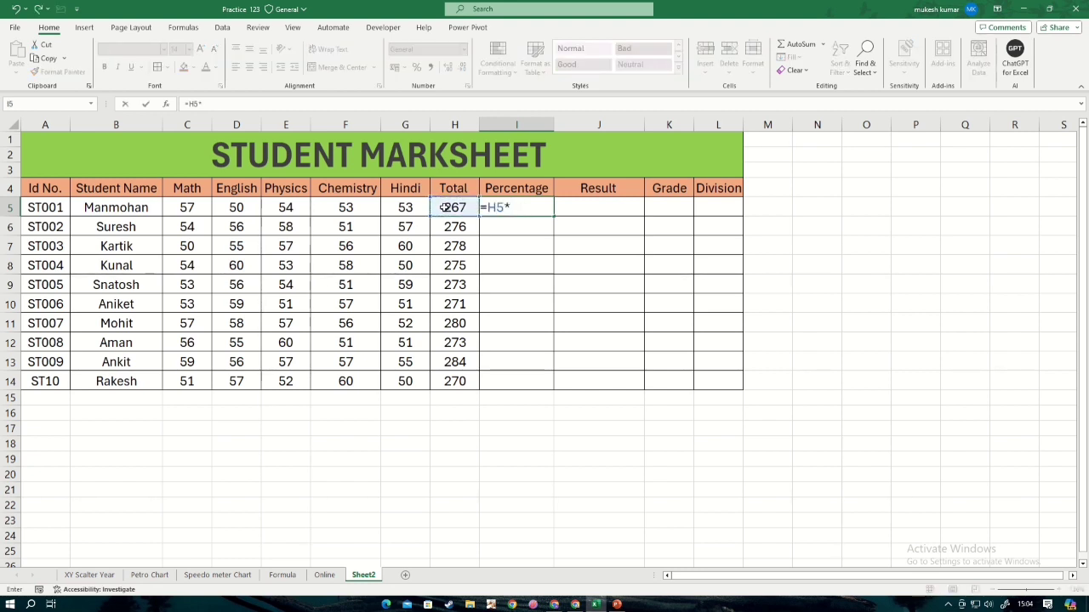
pyautogui.write('100')
pyautogui.write('/500')
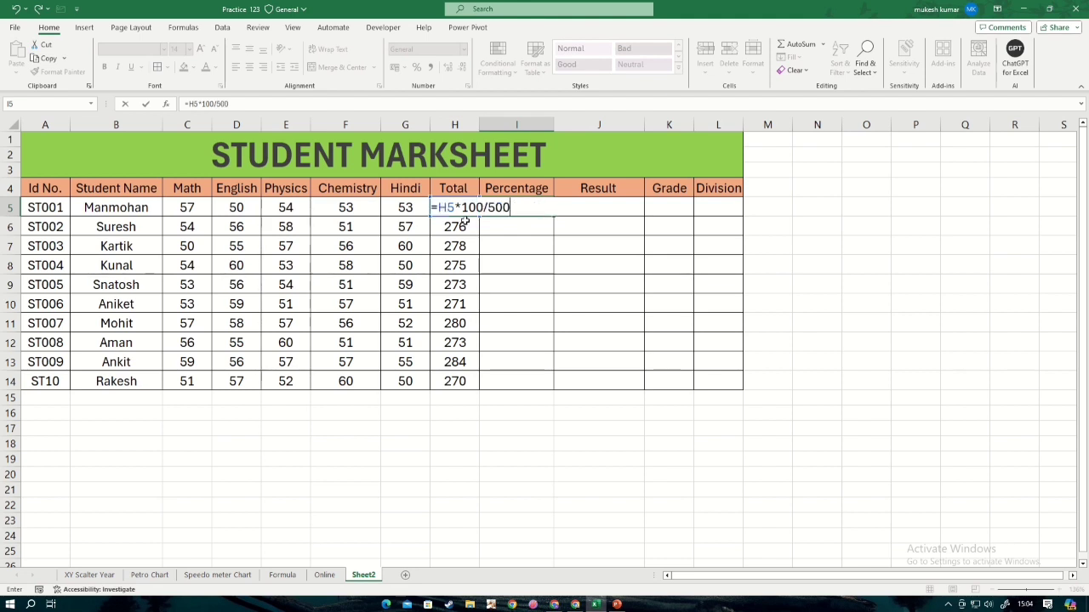
pyautogui.press('Return')
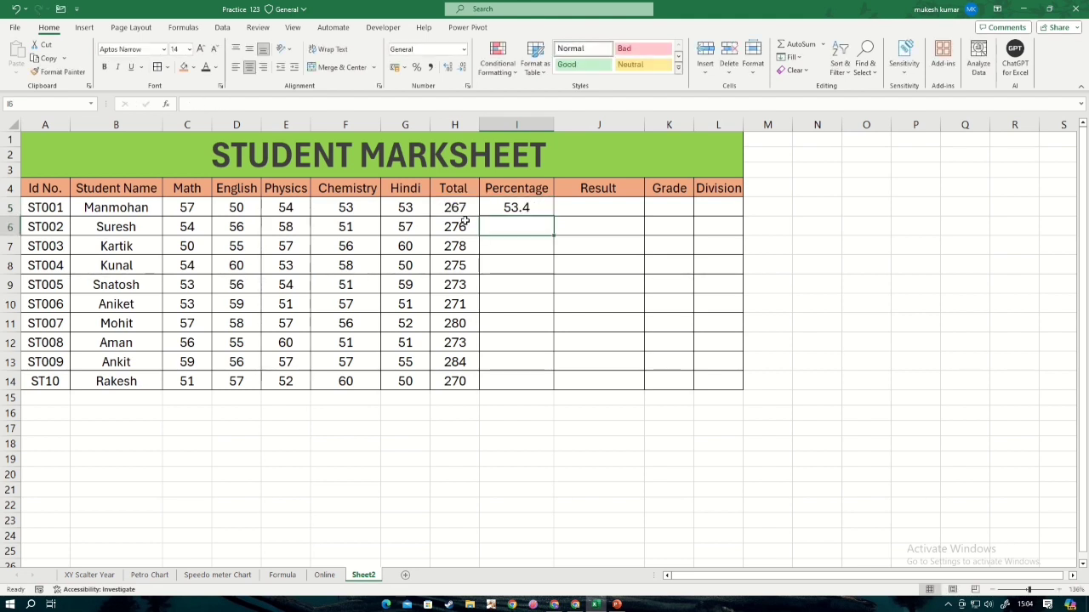
pyautogui.click(528, 213)
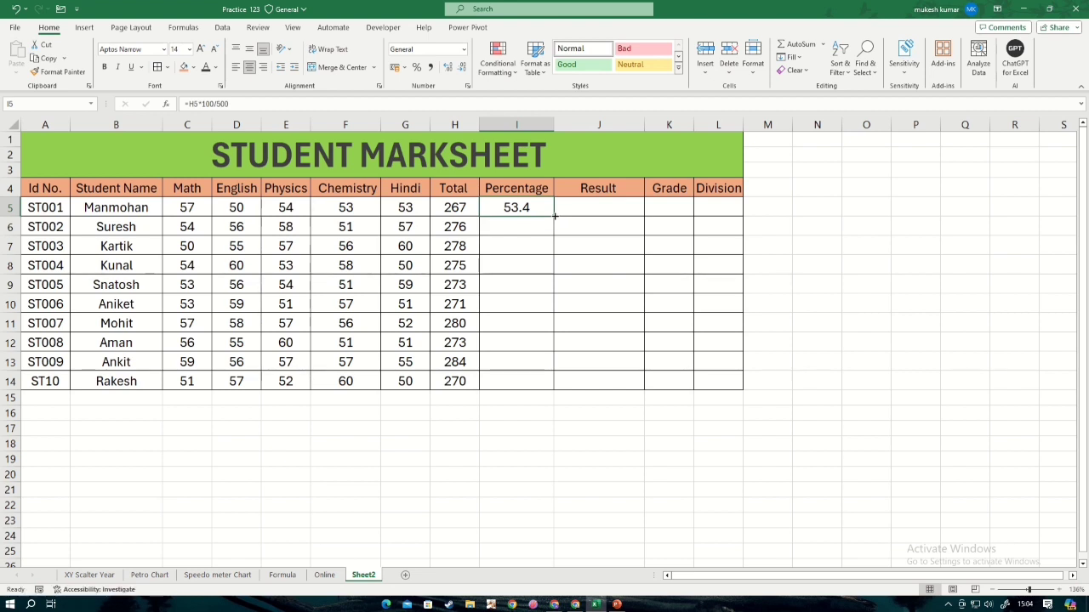
pyautogui.doubleClick(553, 216)
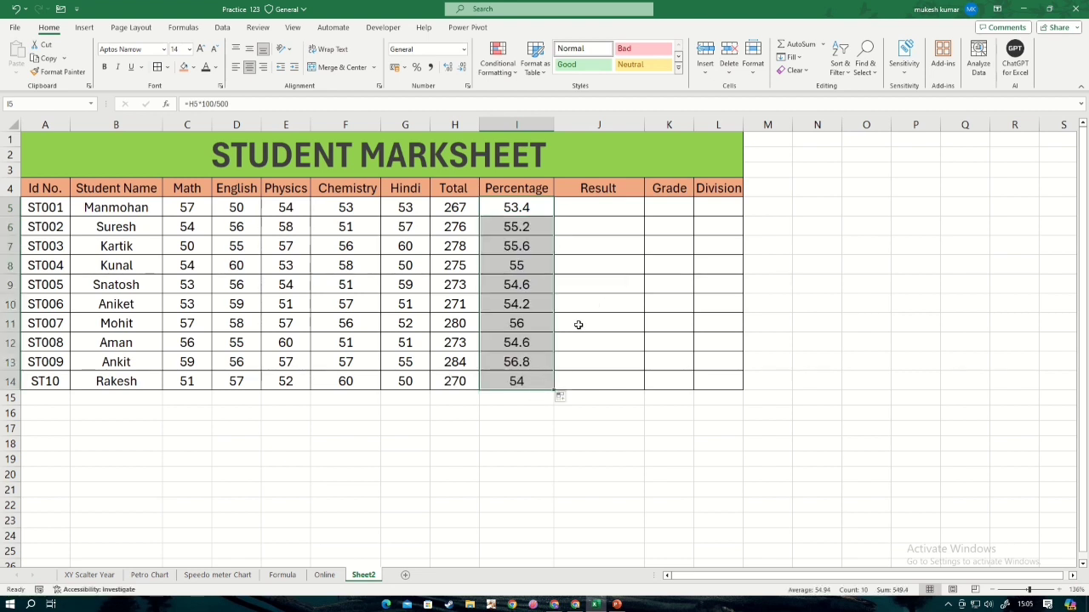
# Start an IF formula in J5 that tests whether the first student's total in H5 is greater than 250
pyautogui.click(609, 207)
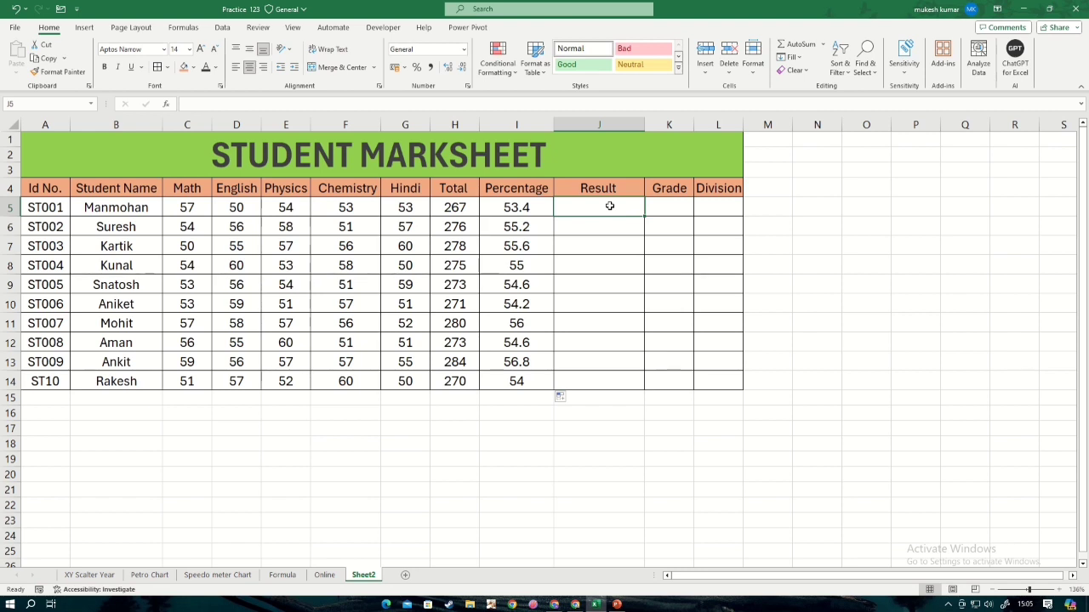
pyautogui.write('=')
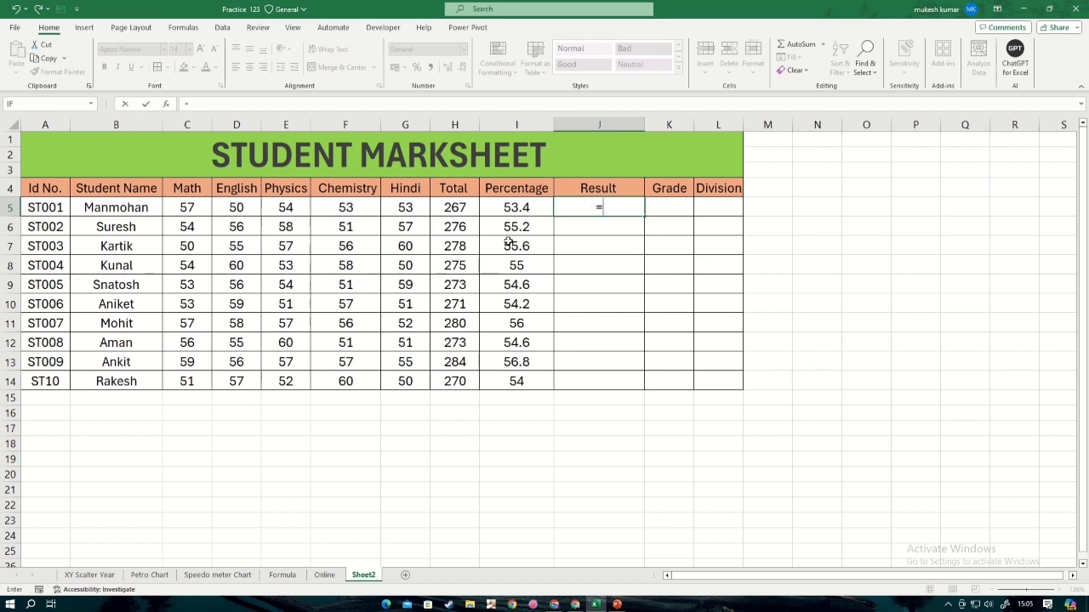
pyautogui.write('IF(')
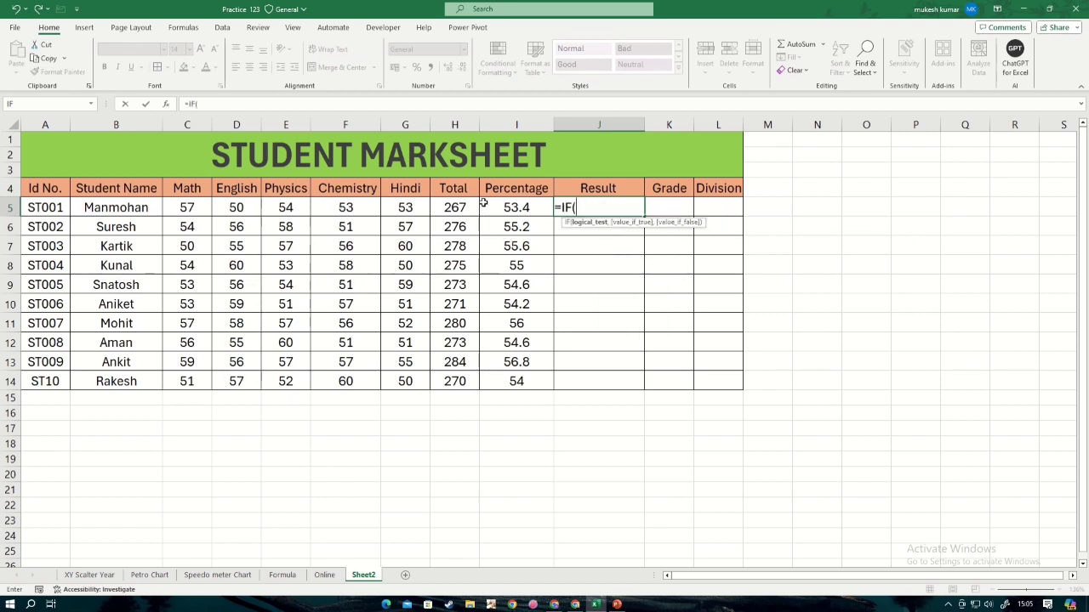
pyautogui.click(452, 207)
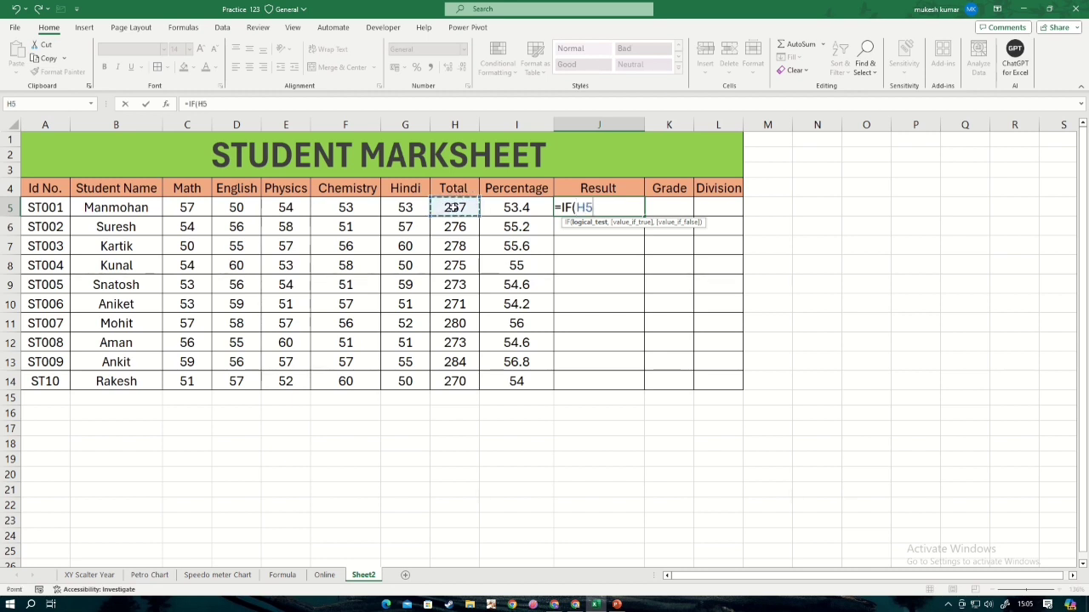
pyautogui.write('>')
pyautogui.write('320')
pyautogui.press('BackSpace')
pyautogui.press('BackSpace')
pyautogui.write('50')
pyautogui.write('2')
pyautogui.write('50')
pyautogui.write(',')
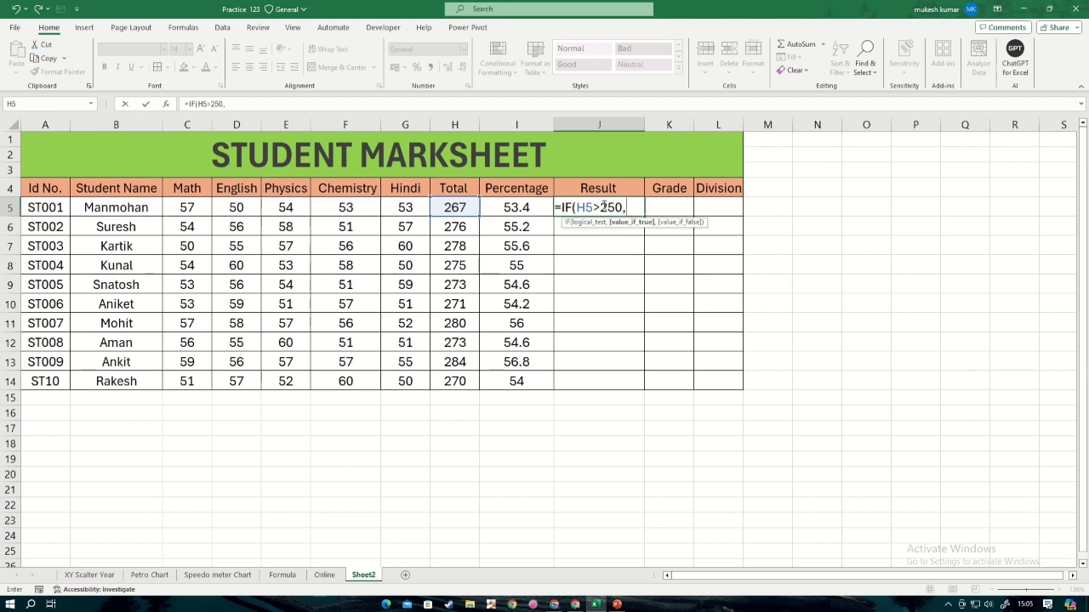
# Complete the J5 formula with "Pass" if true and "Fail" if false, and fill it down the Result column through J14
pyautogui.write('"Paa')
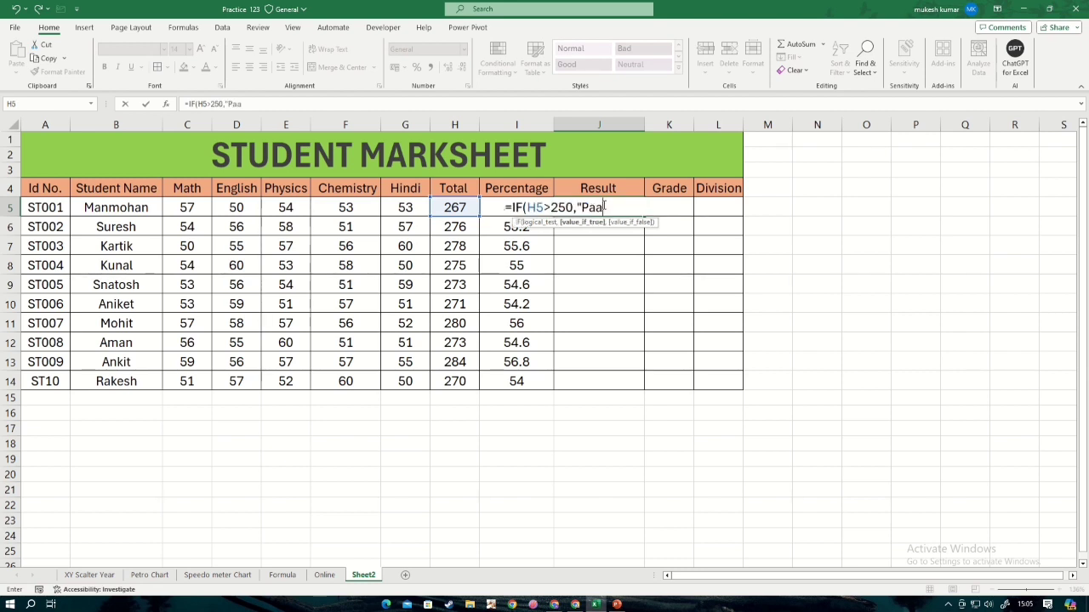
pyautogui.press('BackSpace')
pyautogui.press('BackSpace')
pyautogui.write('ass","Fai')
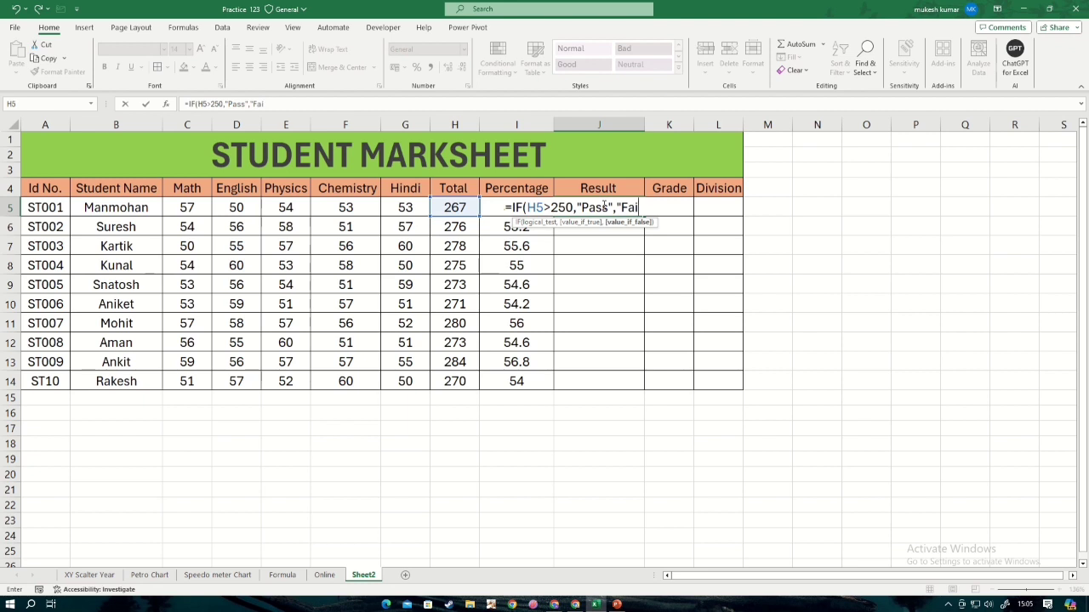
pyautogui.write('l")')
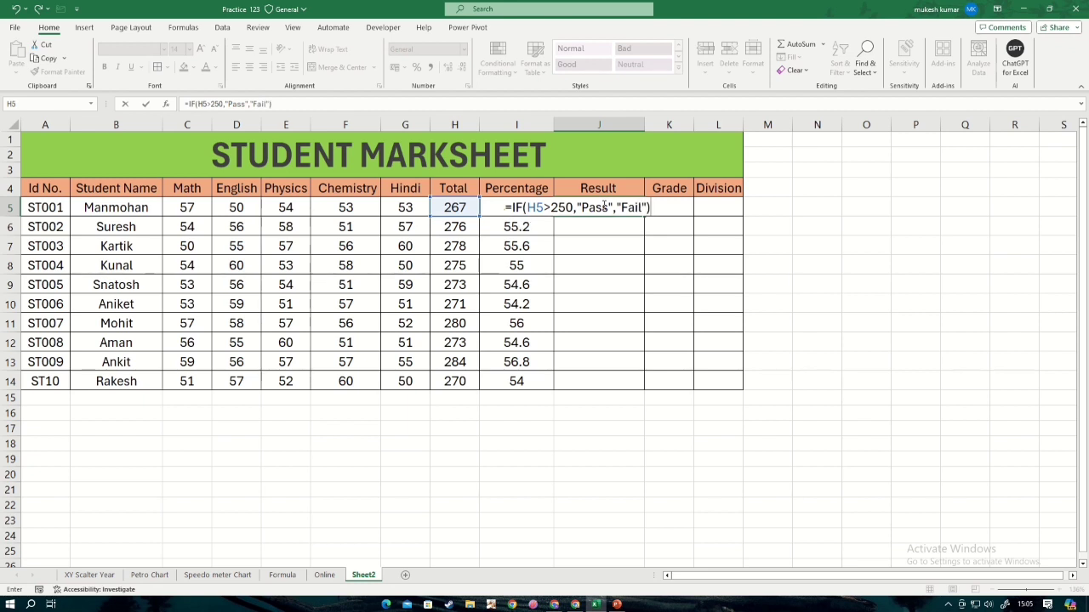
pyautogui.press('Return')
pyautogui.click(634, 214)
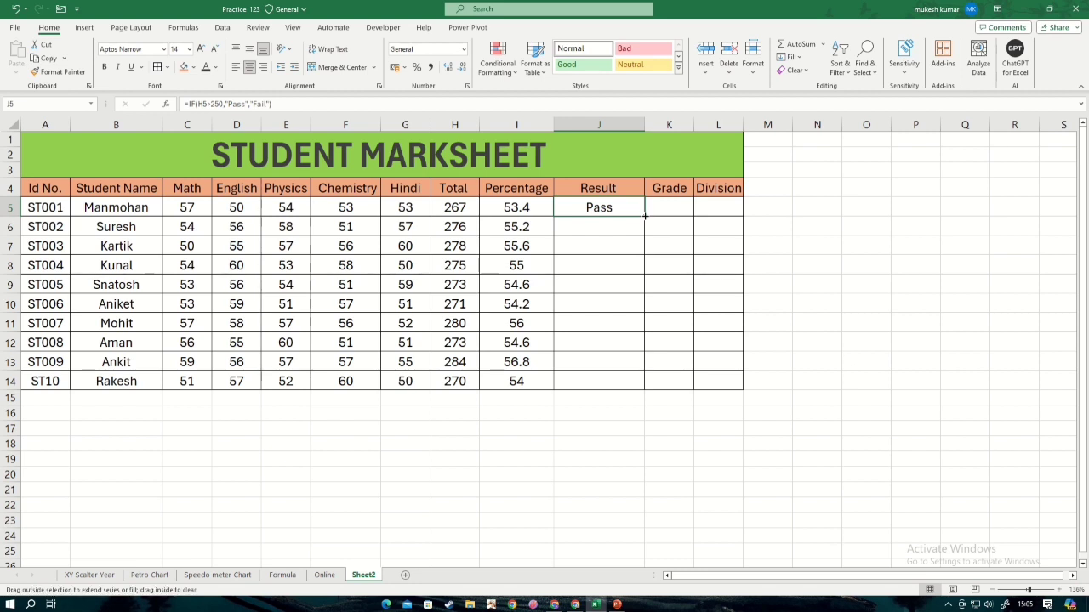
pyautogui.doubleClick(644, 216)
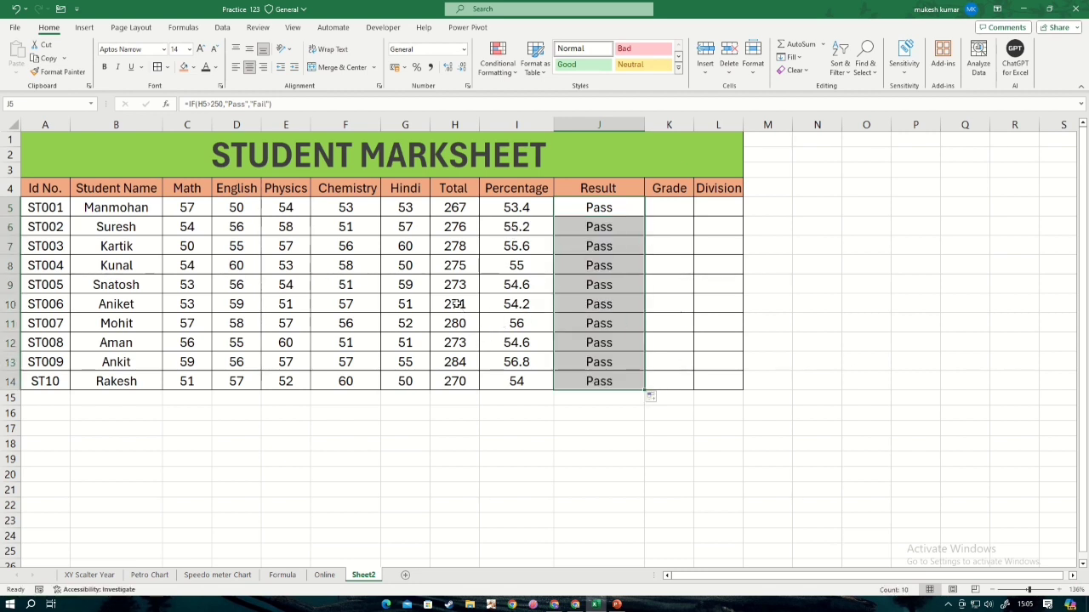
# Overwrite the total of student ST006 in H10 with 220
pyautogui.click(456, 304)
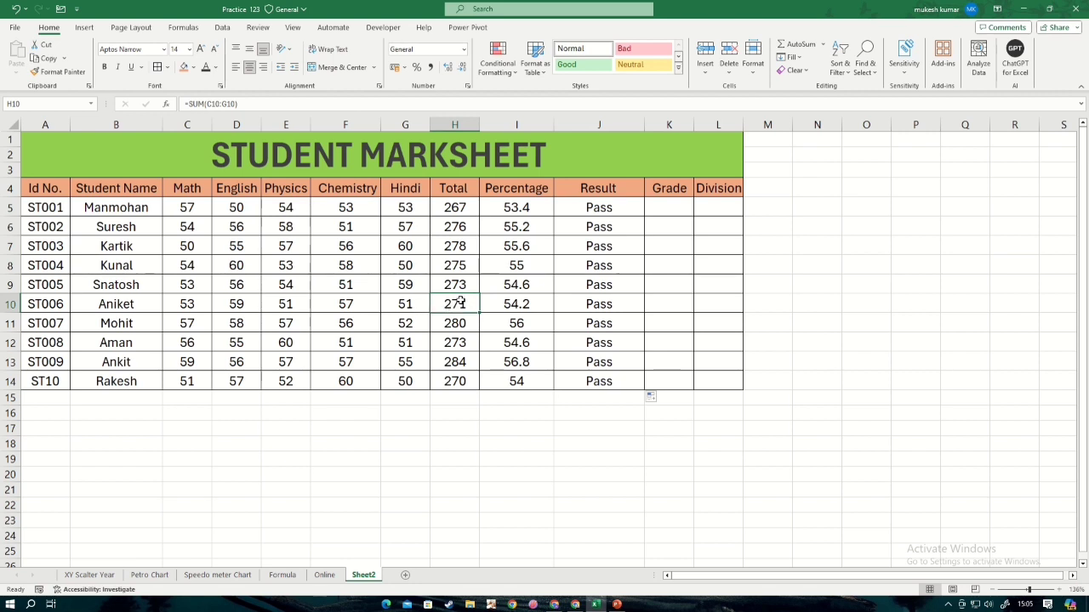
pyautogui.write('220')
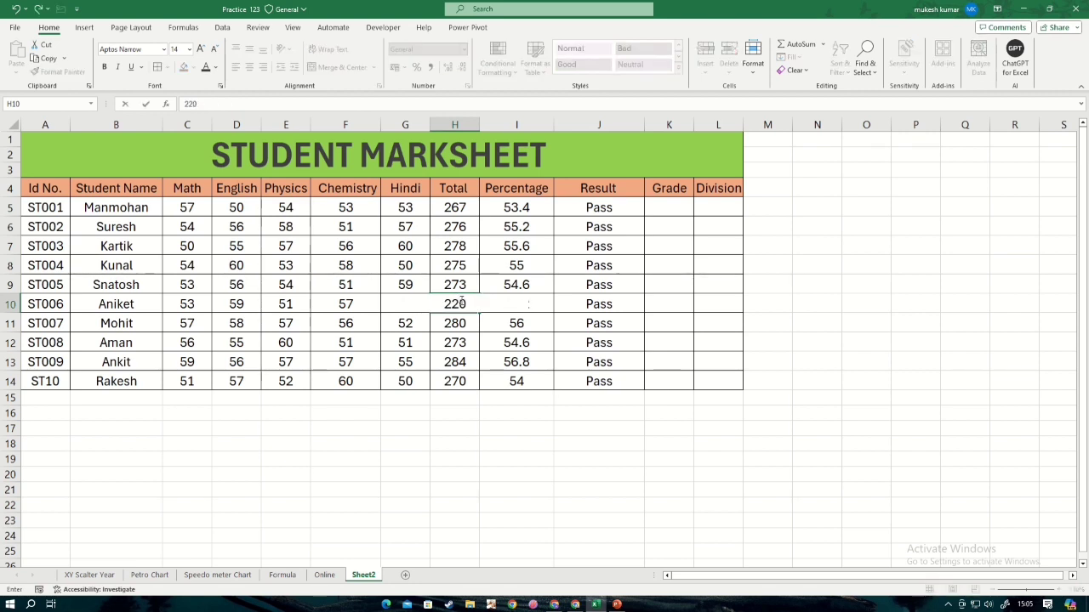
pyautogui.press('Return')
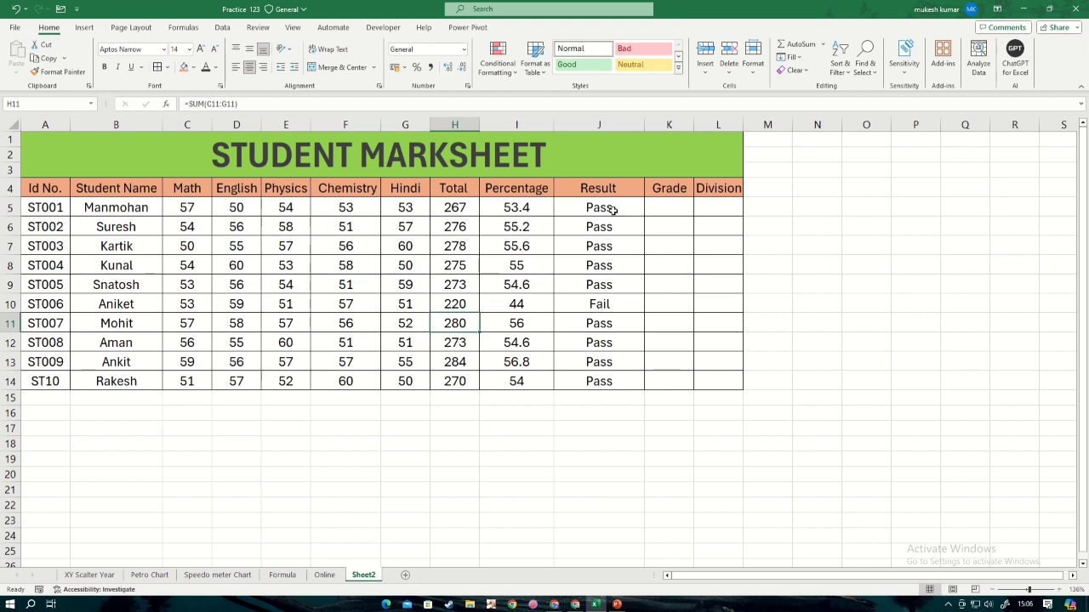
# Clear the Result formulas from J5 through J14
pyautogui.moveTo(610, 211); pyautogui.dragTo(610, 382)
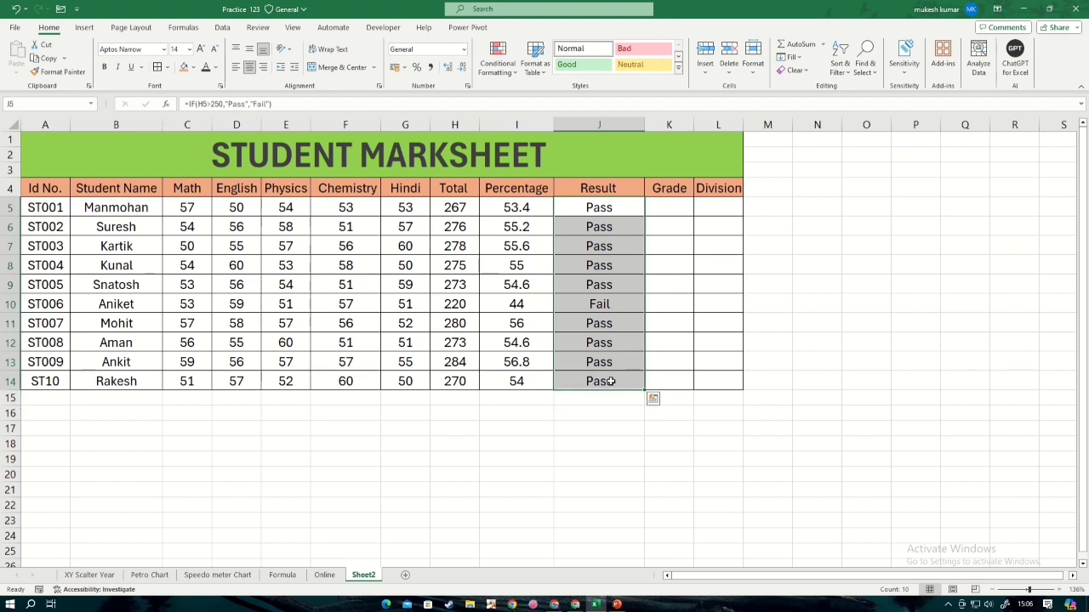
pyautogui.press('Delete')
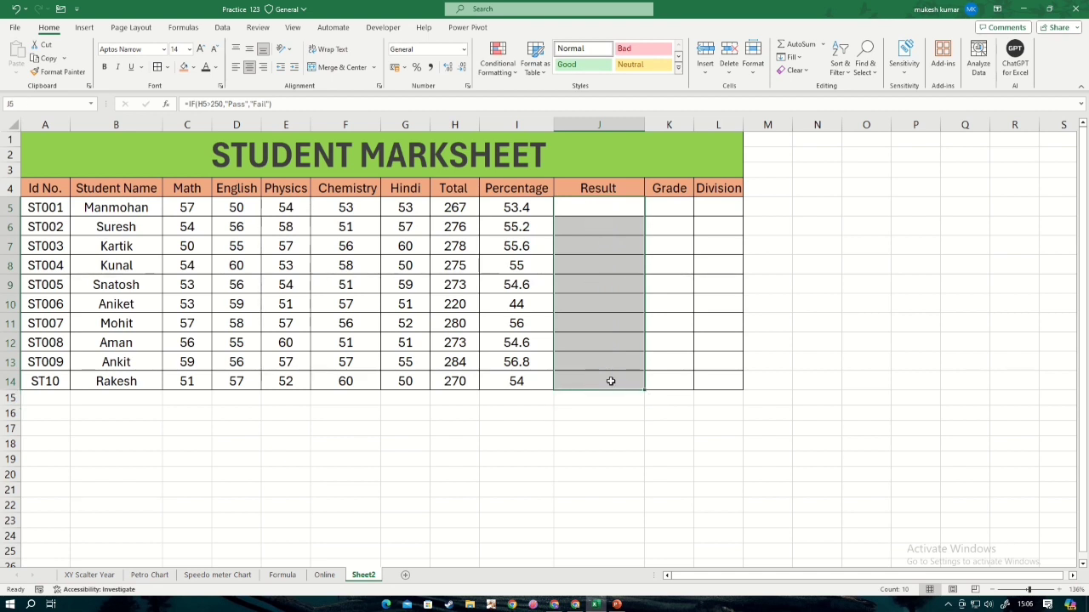
pyautogui.click(606, 432)
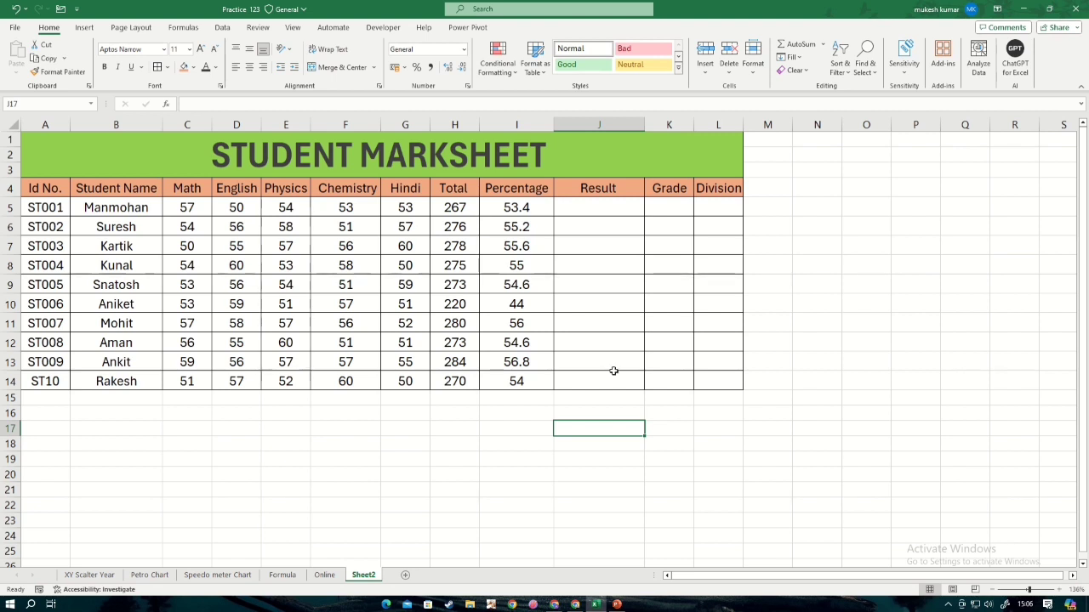
# Start a new IF formula in J5 with a COUNTIF function nested as its logical test
pyautogui.click(603, 205)
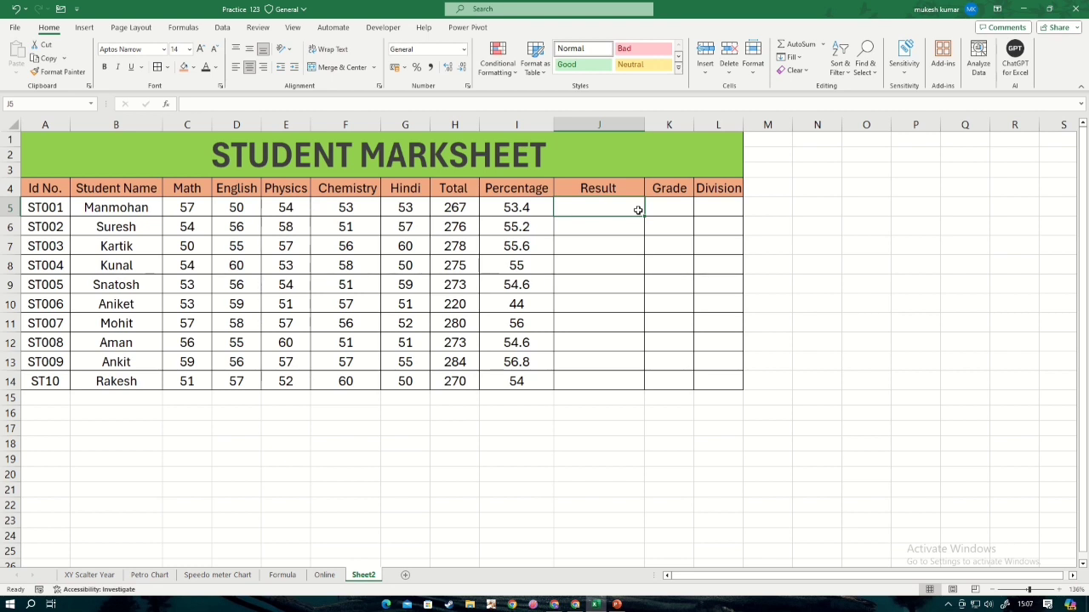
pyautogui.click(815, 266)
pyautogui.click(584, 194)
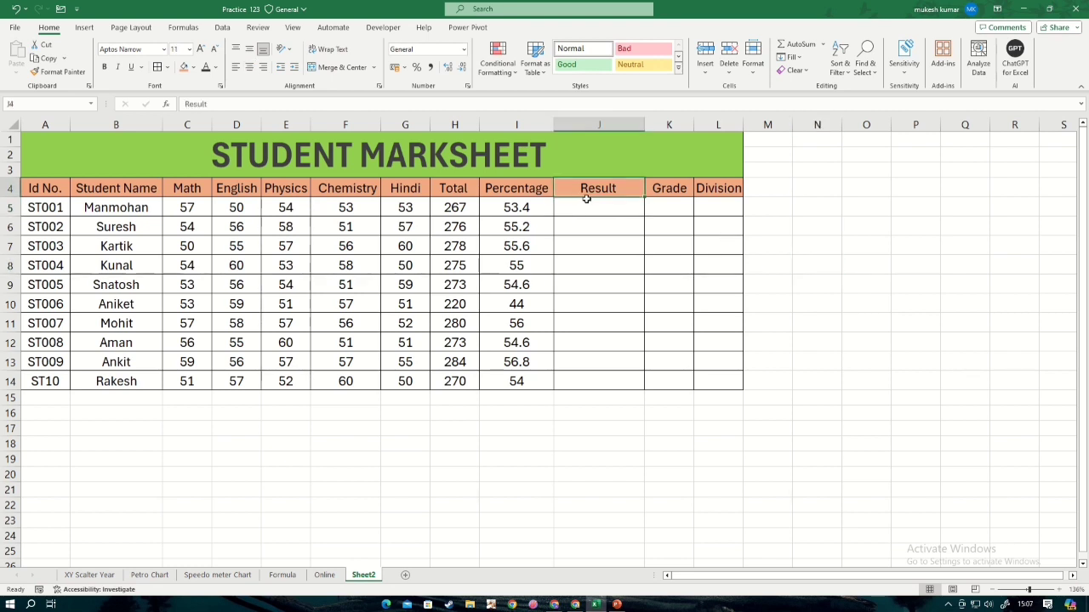
pyautogui.click(586, 209)
pyautogui.write('=')
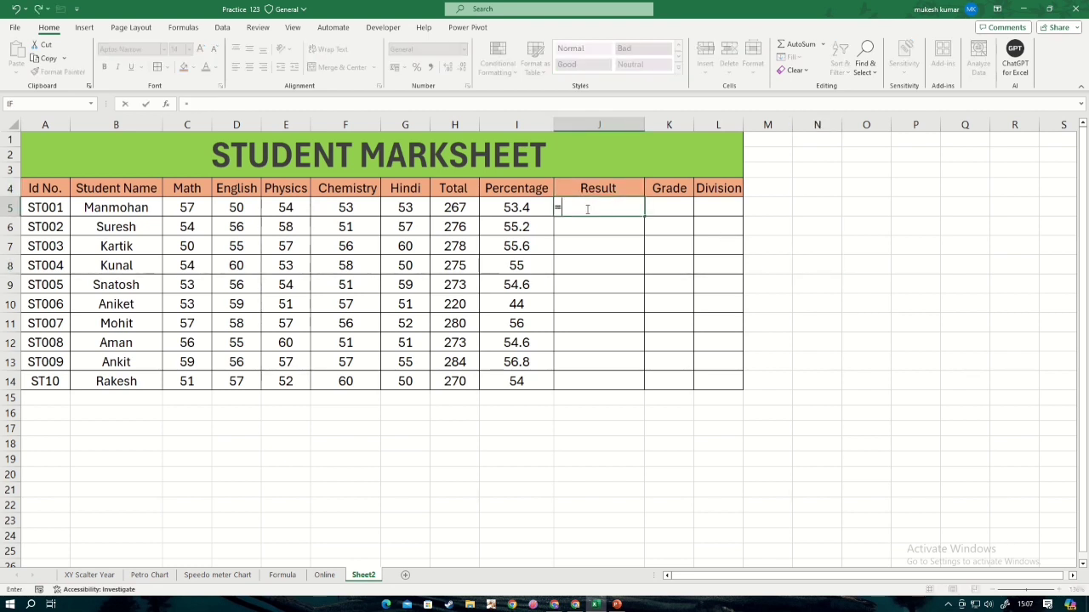
pyautogui.write('IF(')
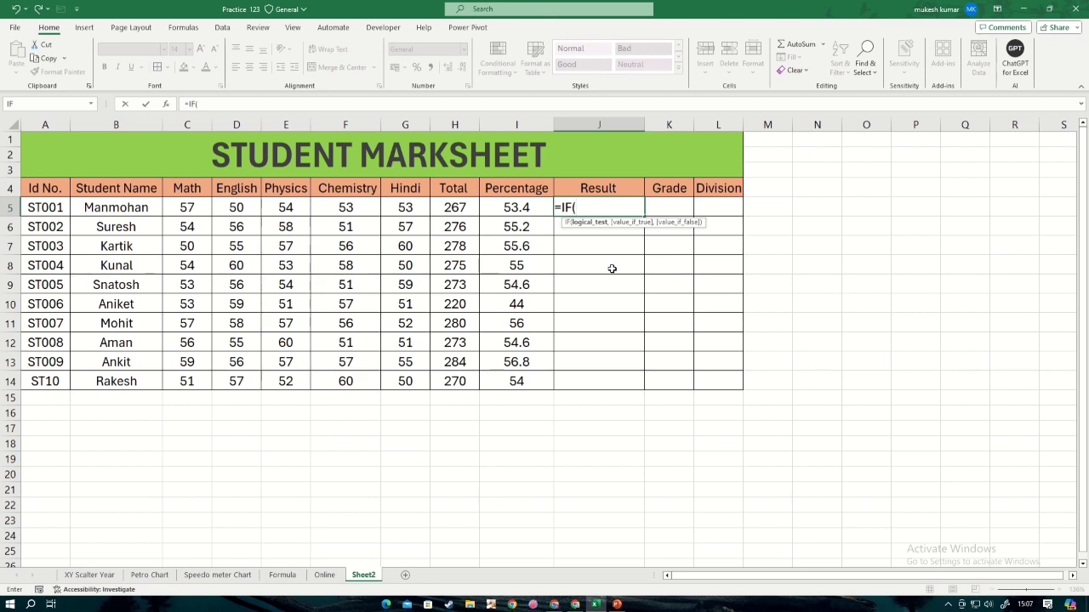
pyautogui.write('coun')
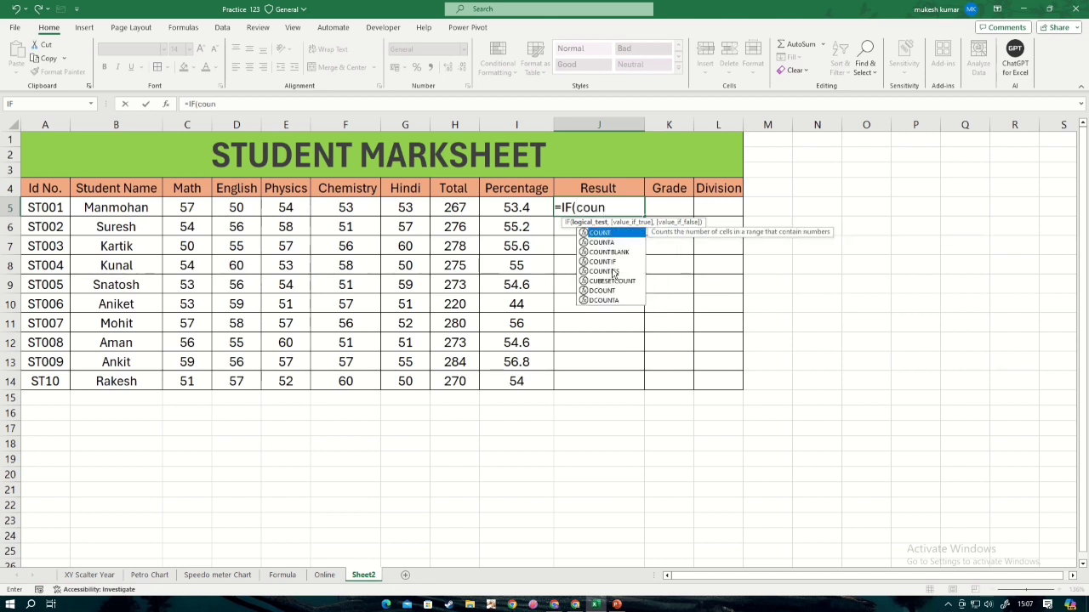
pyautogui.press('Down')
pyautogui.press('Down')
pyautogui.press('Down')
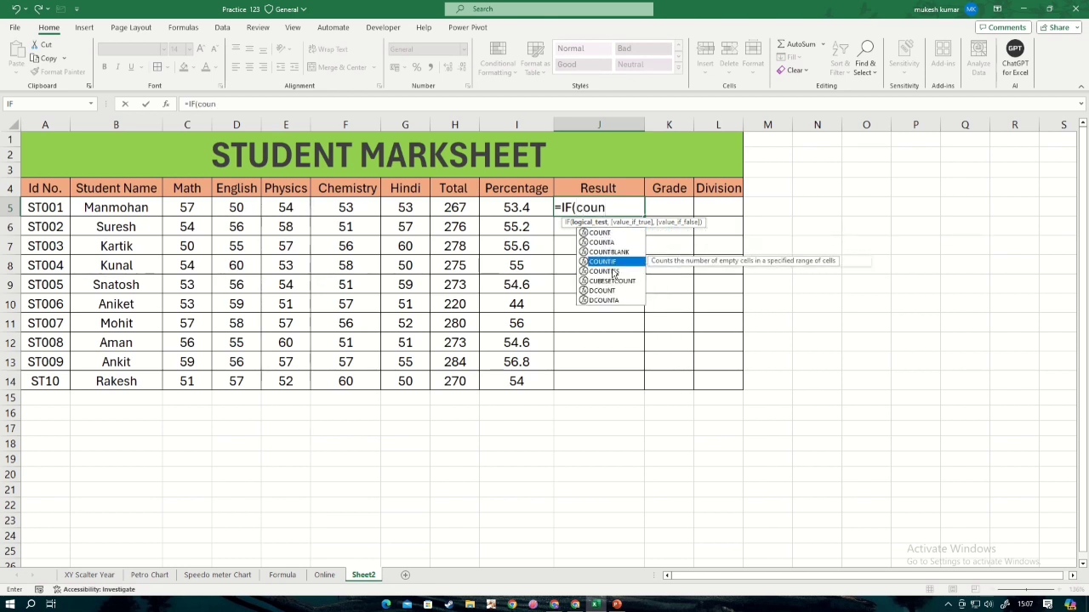
pyautogui.press('Tab')
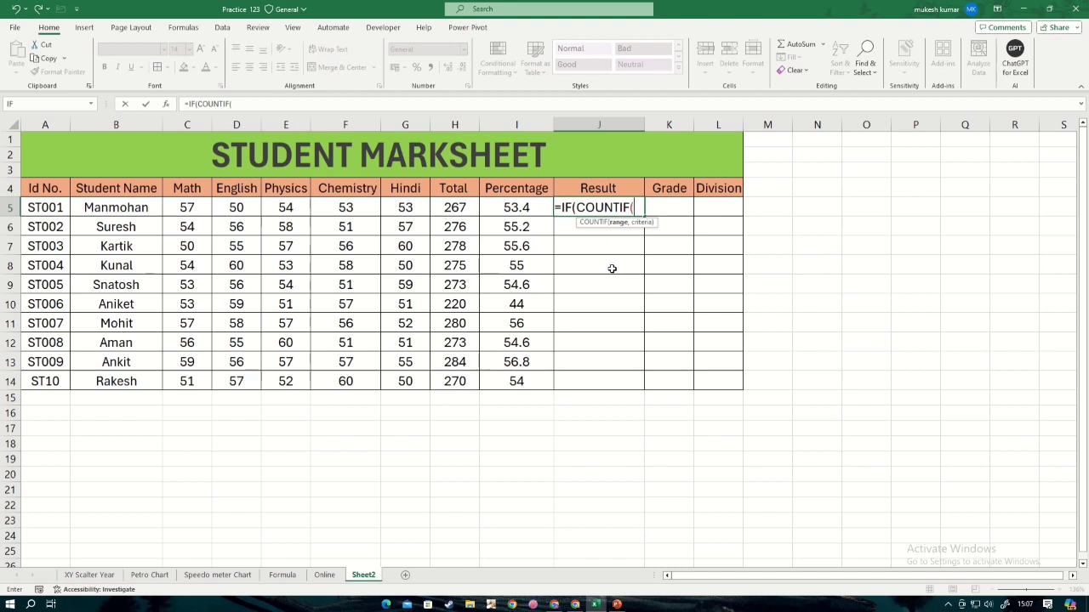
# Make the COUNTIF in J5 count marks in C5:G5 with the criterion ">33" and test that the count equals 5
pyautogui.click(192, 206)
pyautogui.moveTo(223, 202); pyautogui.dragTo(398, 204)
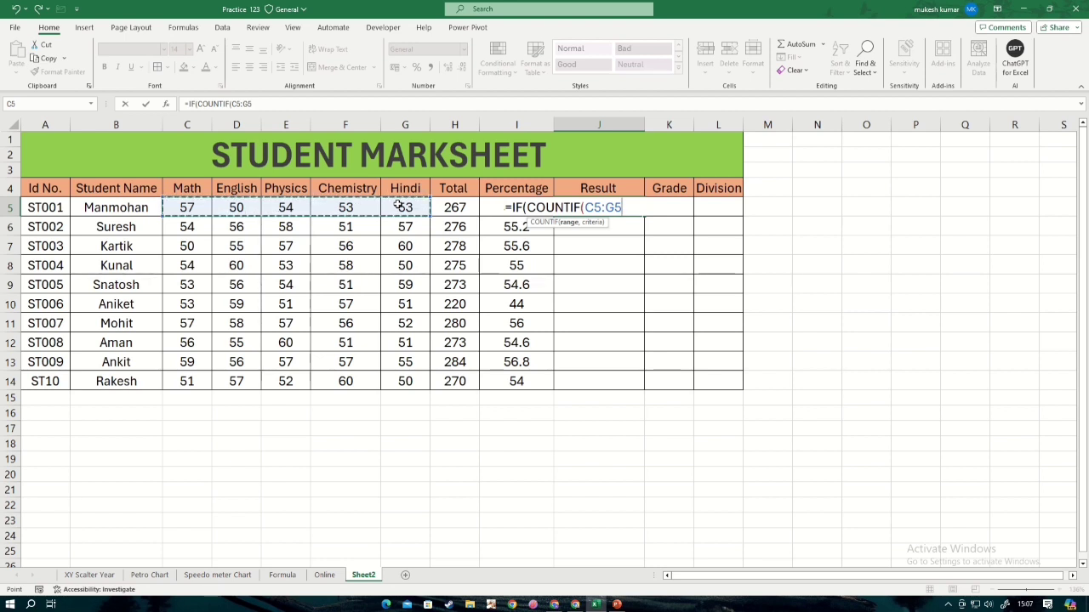
pyautogui.write(',"')
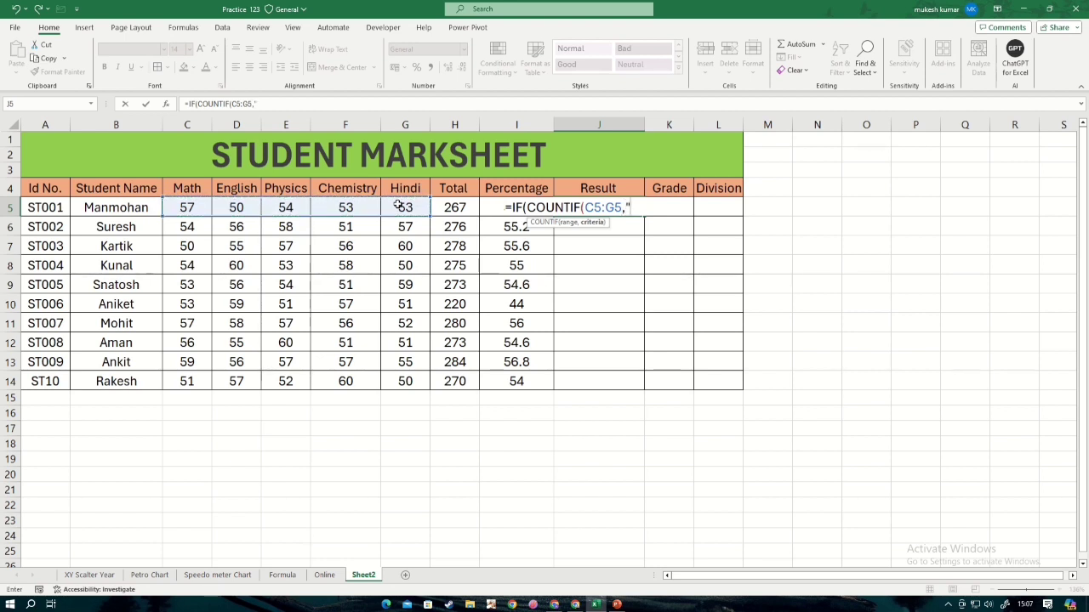
pyautogui.write('>33"')
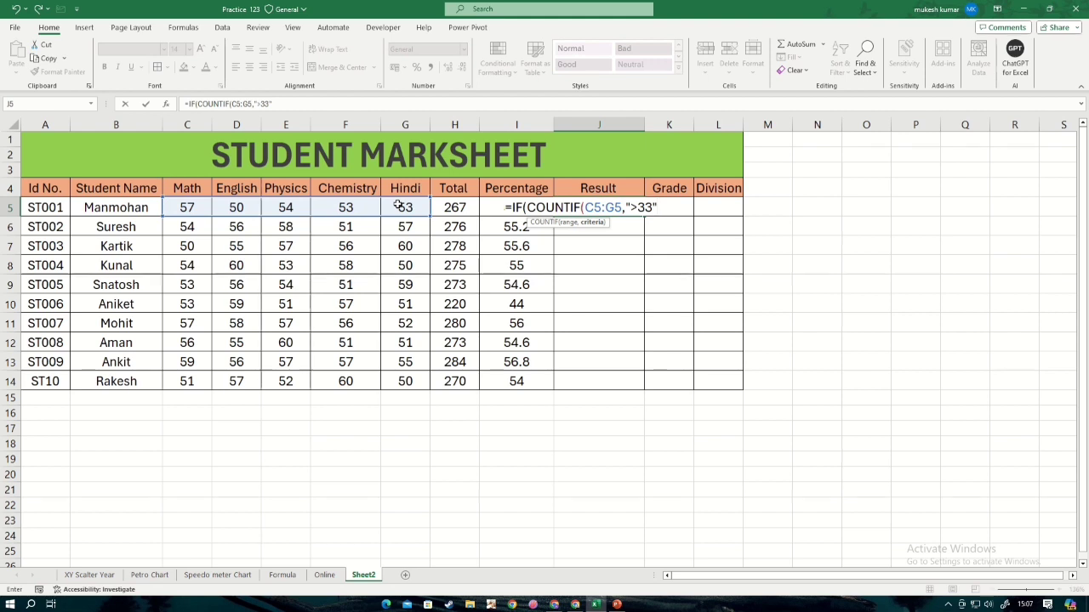
pyautogui.write(')')
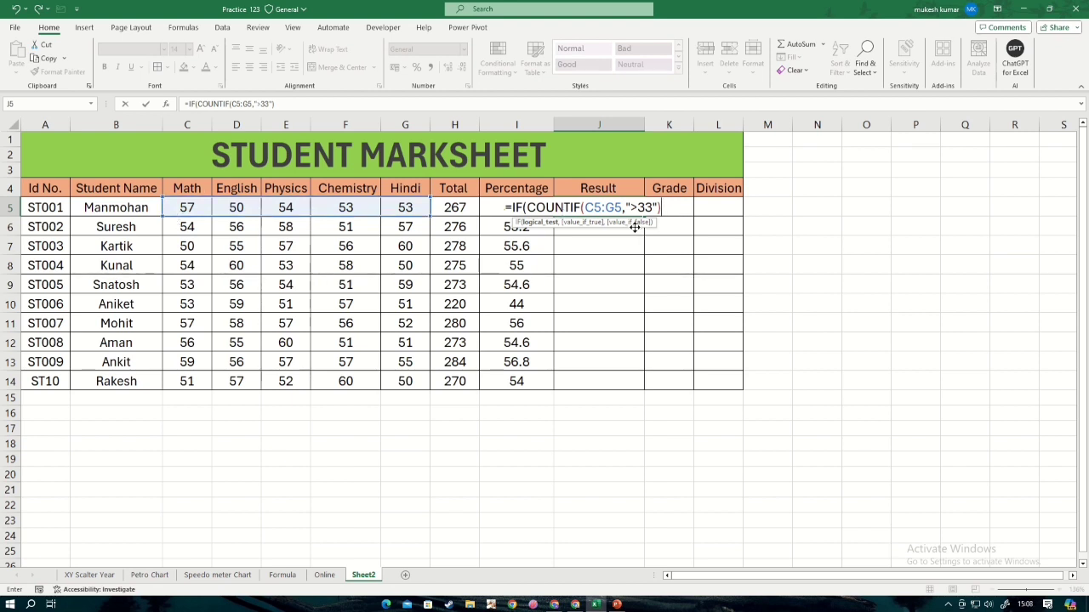
pyautogui.write('=5')
# Add "Pass" as the value if true in the J5 formula
pyautogui.write(',"')
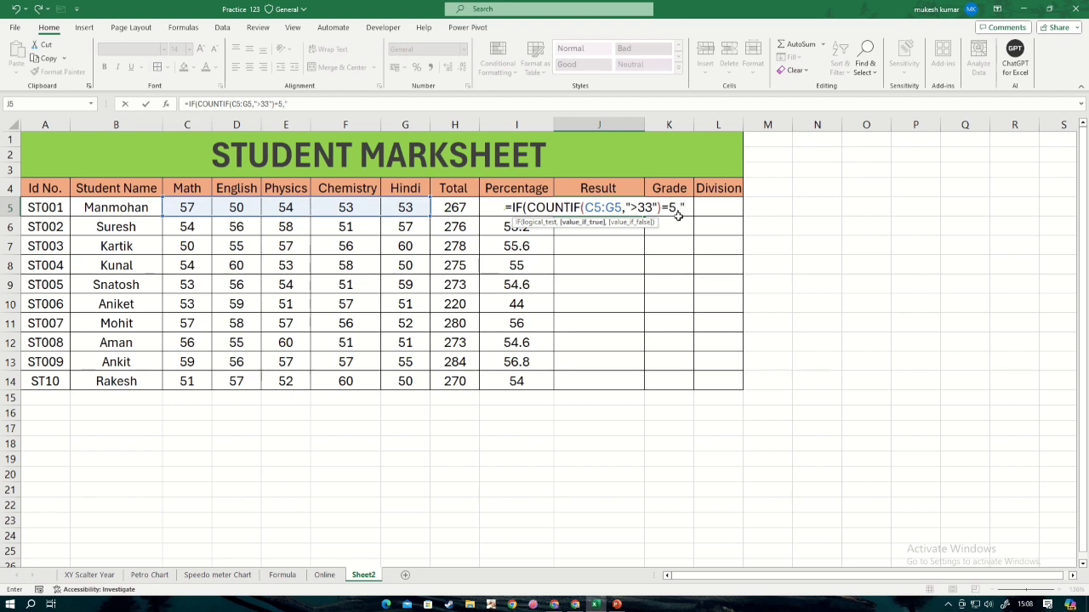
pyautogui.write('Ps')
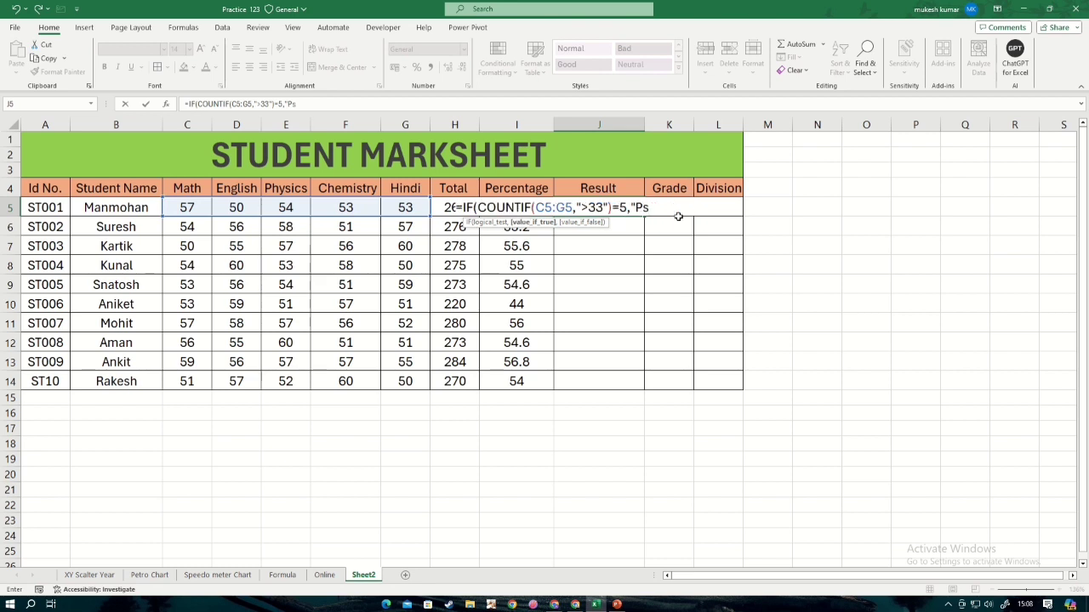
pyautogui.press('BackSpace')
pyautogui.write('a')
pyautogui.write('ss"')
pyautogui.write(',')
# Nest a second IF as the value if false in the J5 formula, with a COUNTIF function in its logical test
pyautogui.write('IF(')
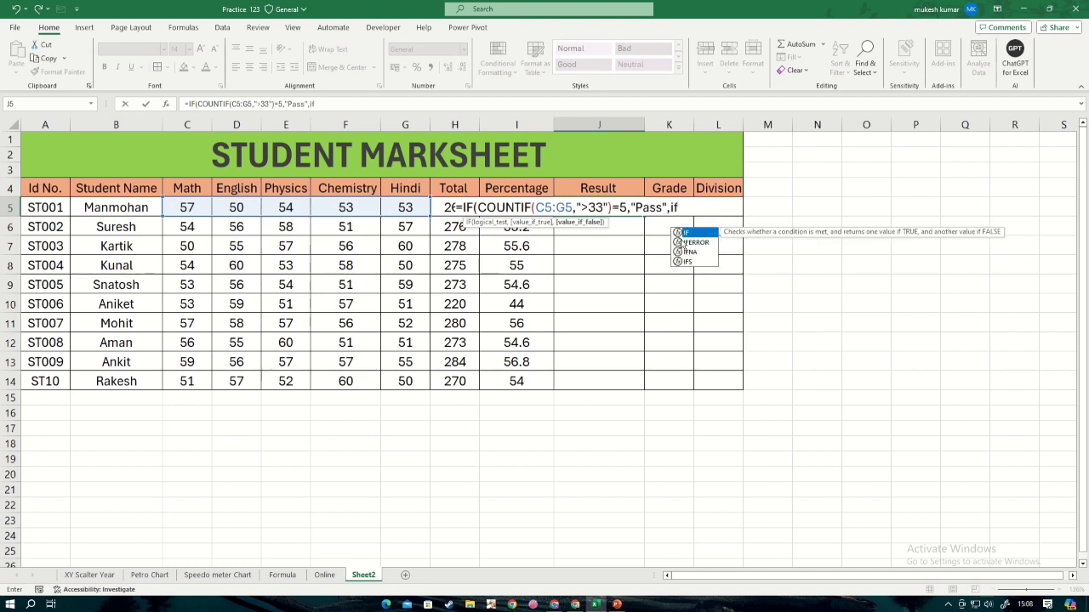
pyautogui.write('co')
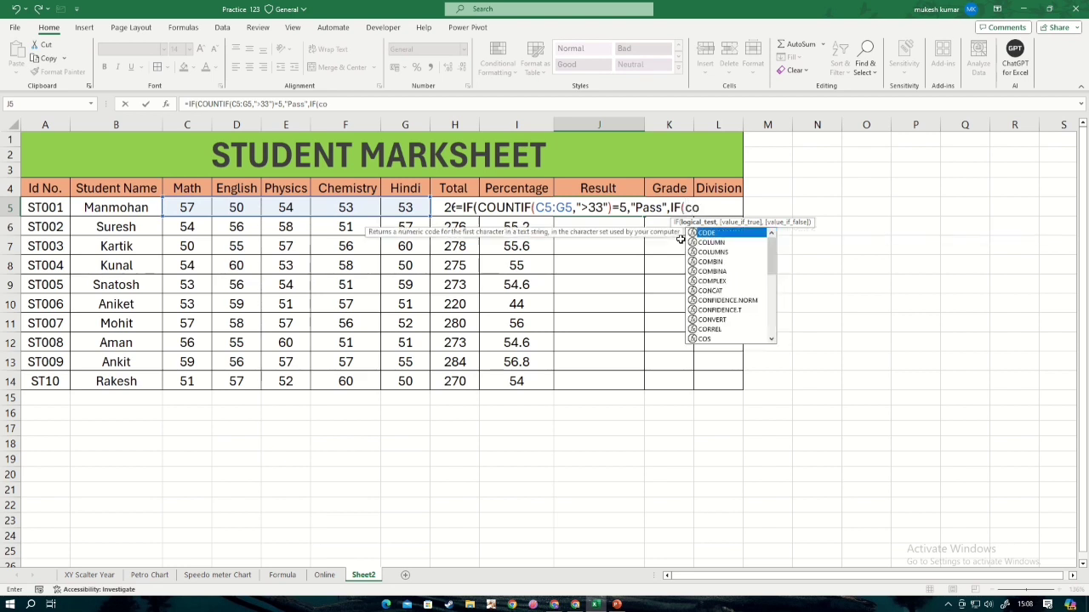
pyautogui.write('un')
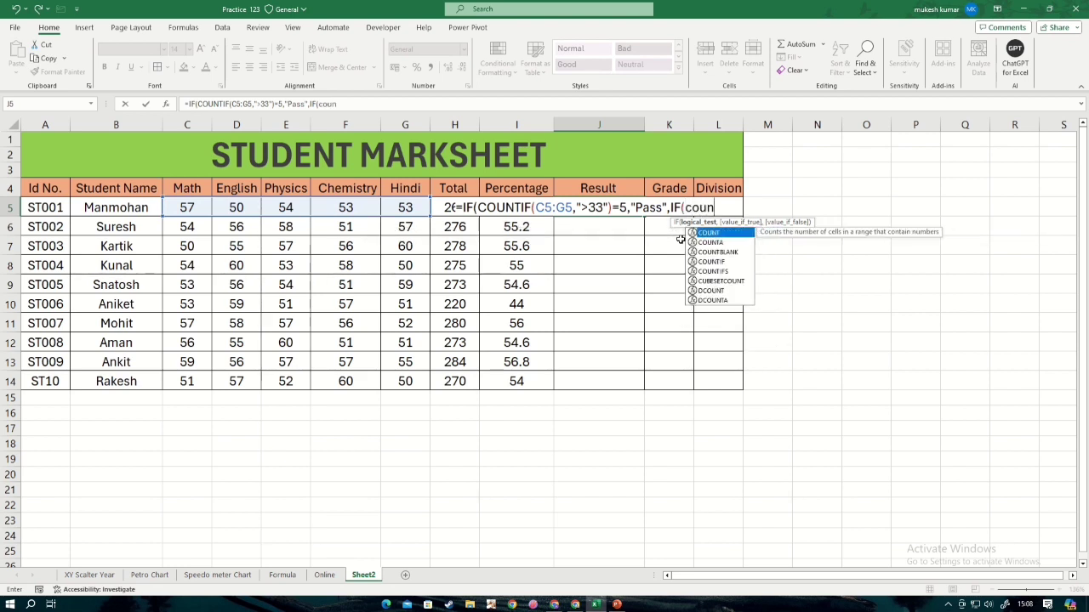
pyautogui.press('Down')
pyautogui.press('Down')
pyautogui.press('Down')
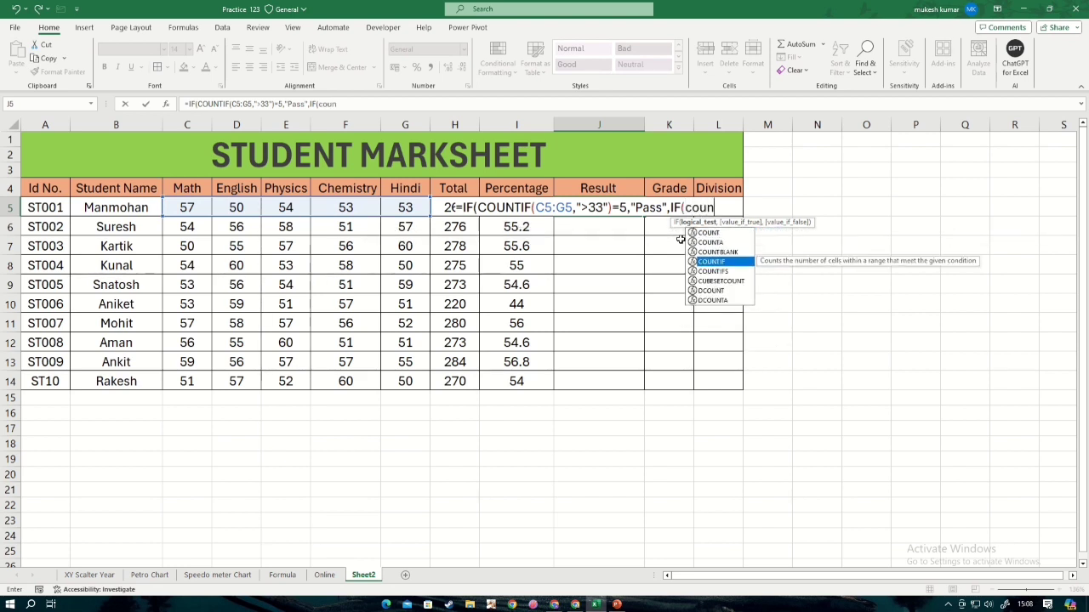
pyautogui.press('Tab')
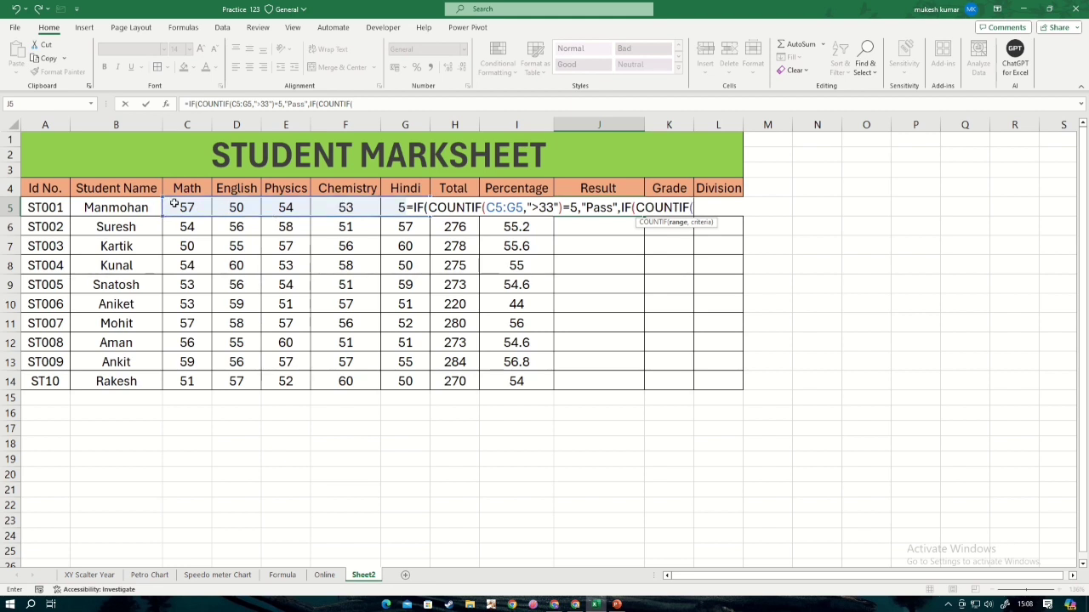
# Make the nested COUNTIF in J5 count marks in C5:G5 with the criterion ">33" and test that the count is greater than 3
pyautogui.moveTo(174, 207); pyautogui.dragTo(405, 208)
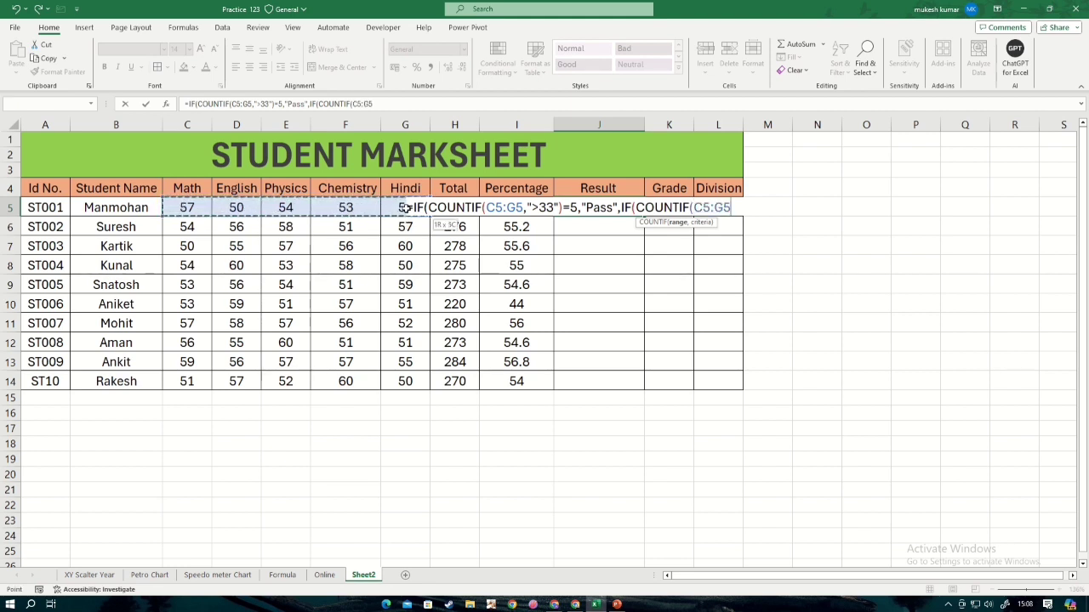
pyautogui.write(',">')
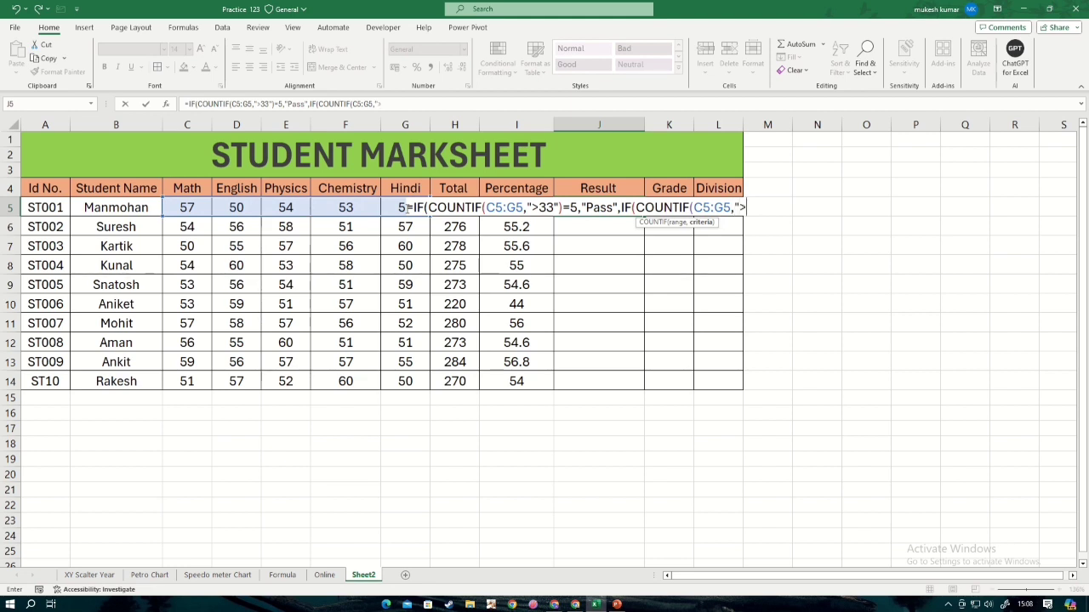
pyautogui.write('33")')
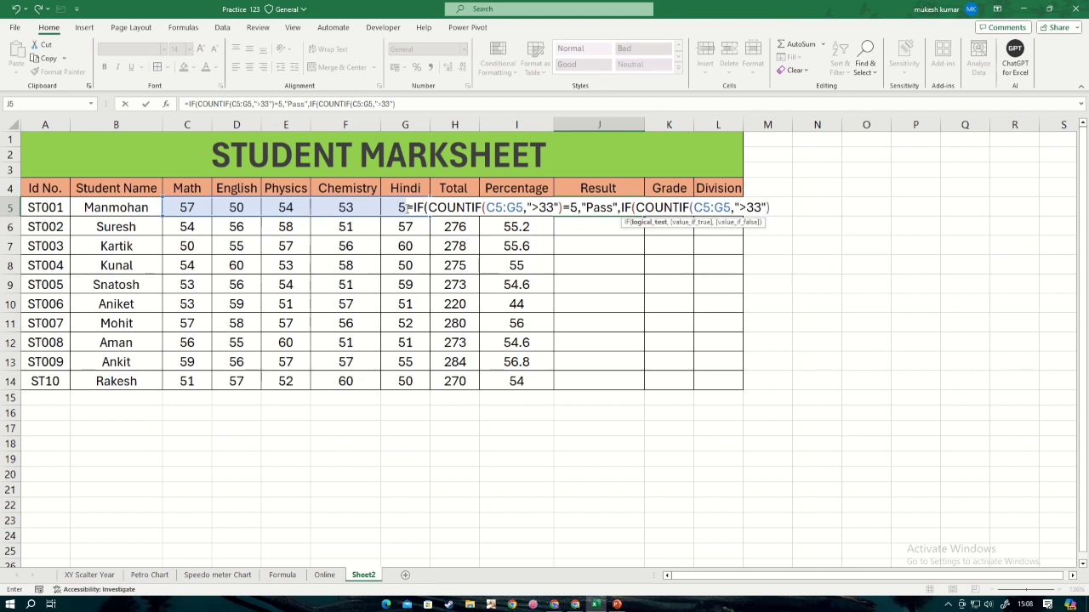
pyautogui.write('>3,"')
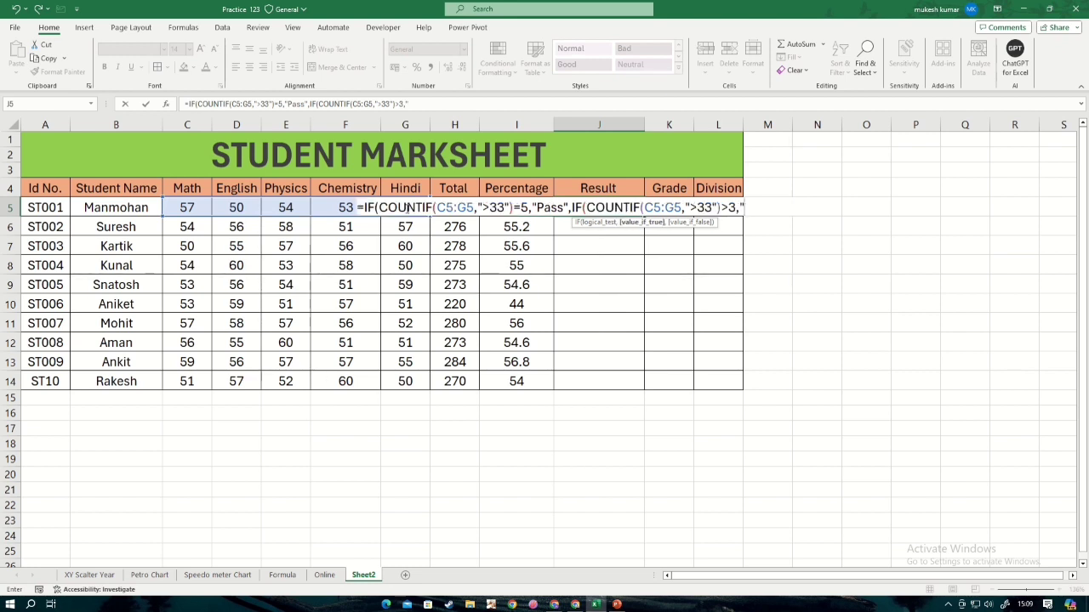
# Complete the nested IF in J5 with "Compartment" if true and "Fail" if false, and fill the formula down through J14
pyautogui.write('Compartment')
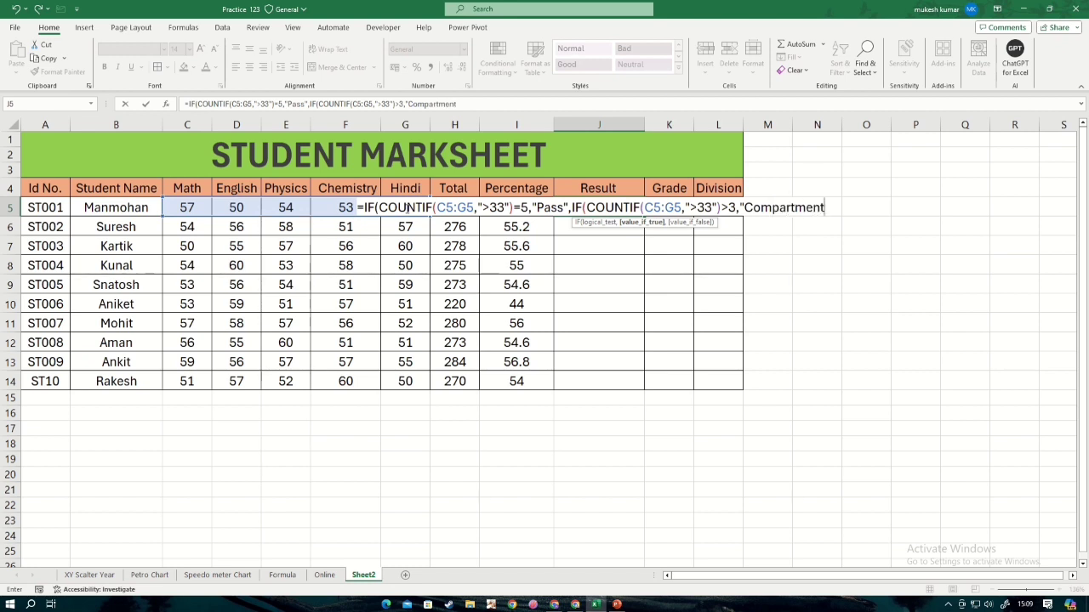
pyautogui.write('","Fail"')
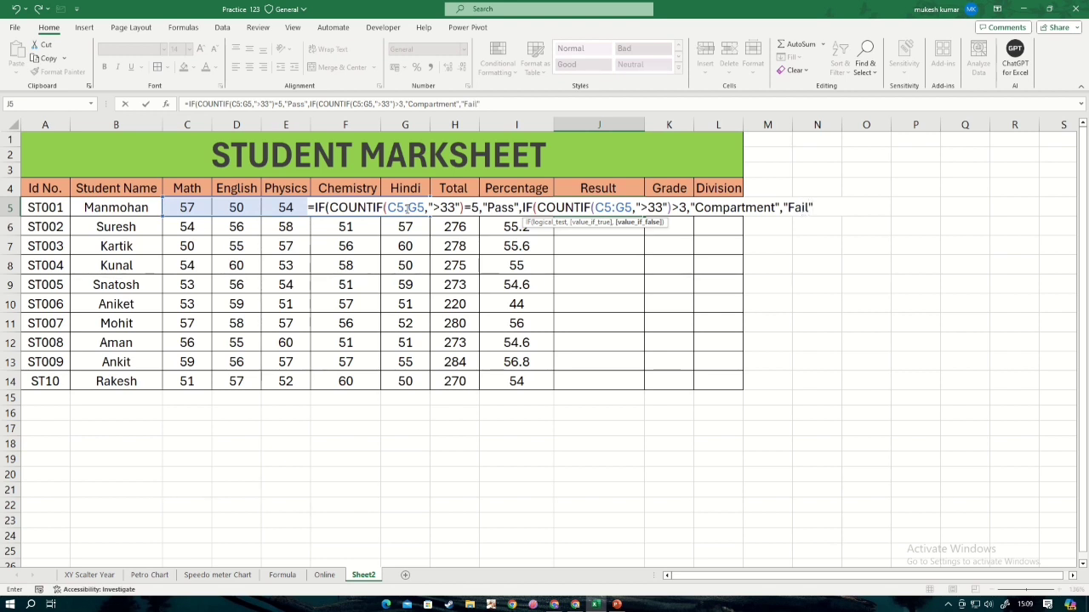
pyautogui.write('))')
pyautogui.press('Return')
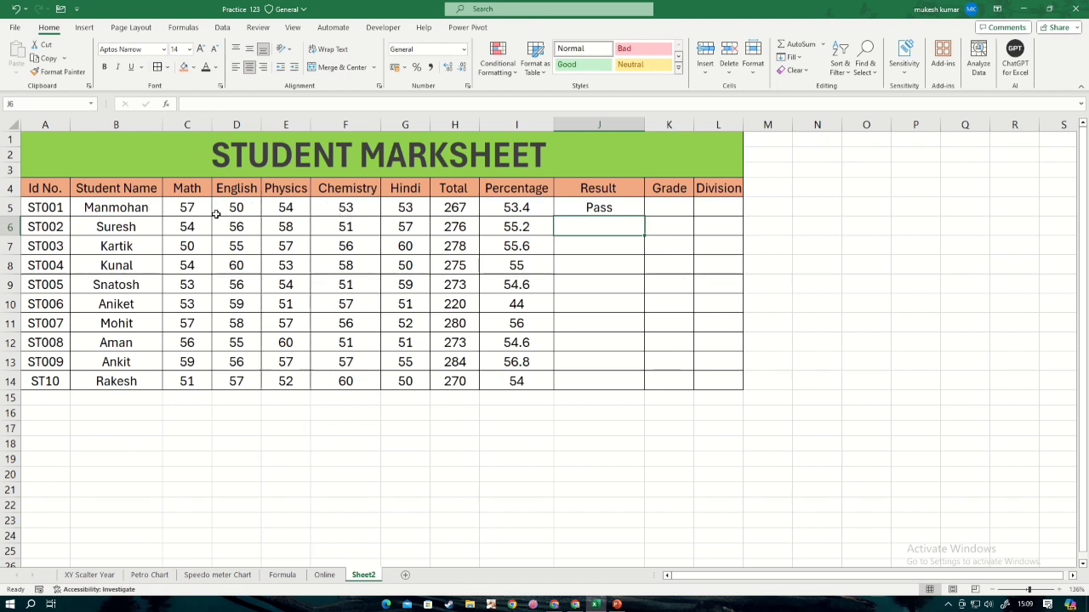
pyautogui.click(608, 212)
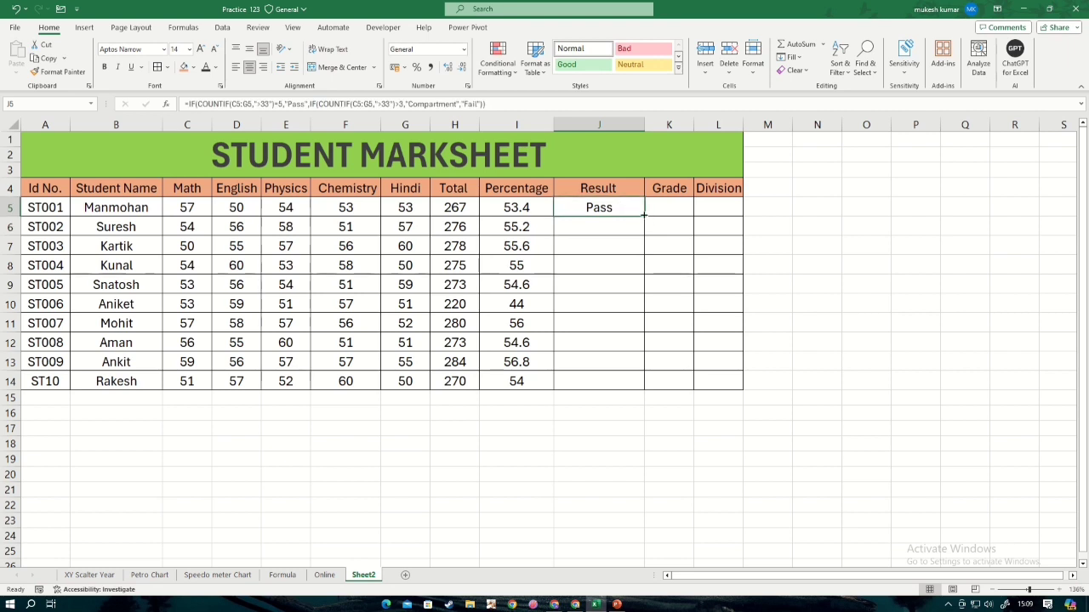
pyautogui.doubleClick(644, 216)
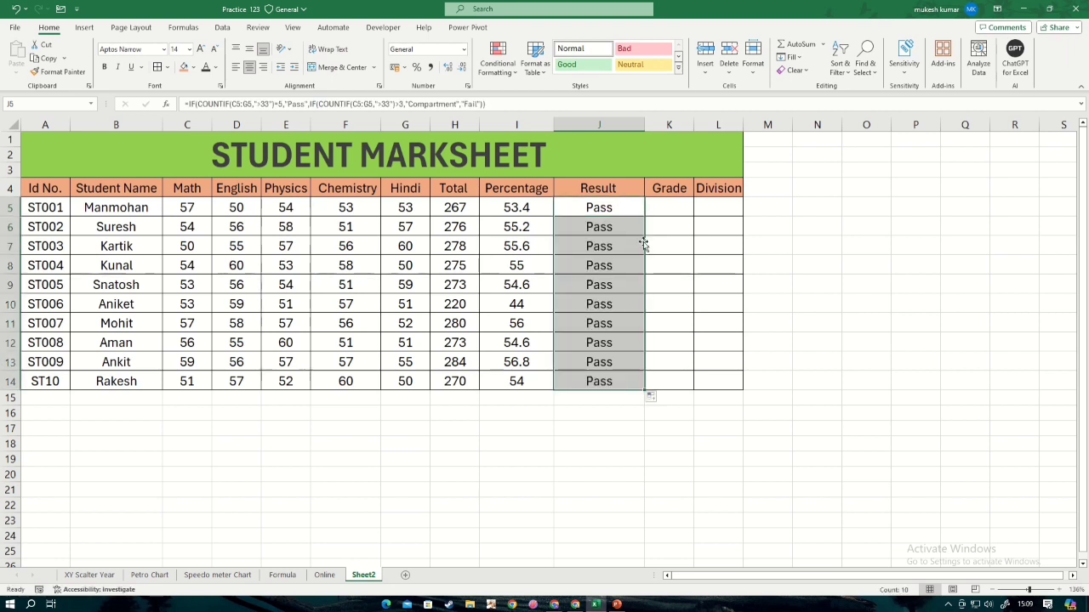
# Set the English mark in D5 to 30
pyautogui.click(244, 208)
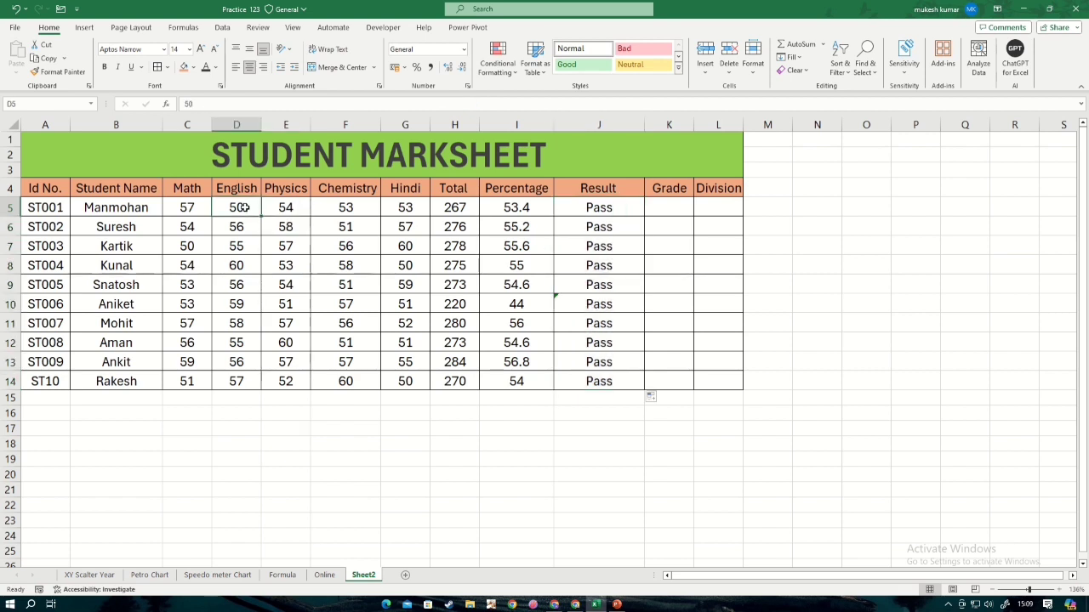
pyautogui.write('20')
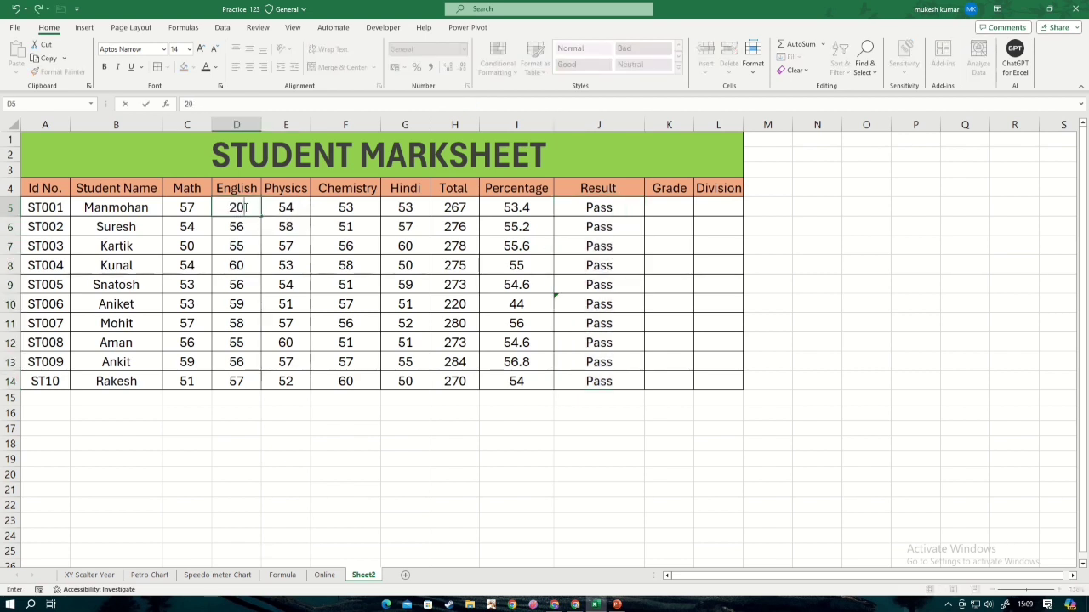
pyautogui.press('BackSpace')
pyautogui.press('BackSpace')
pyautogui.write('30')
pyautogui.press('Return')
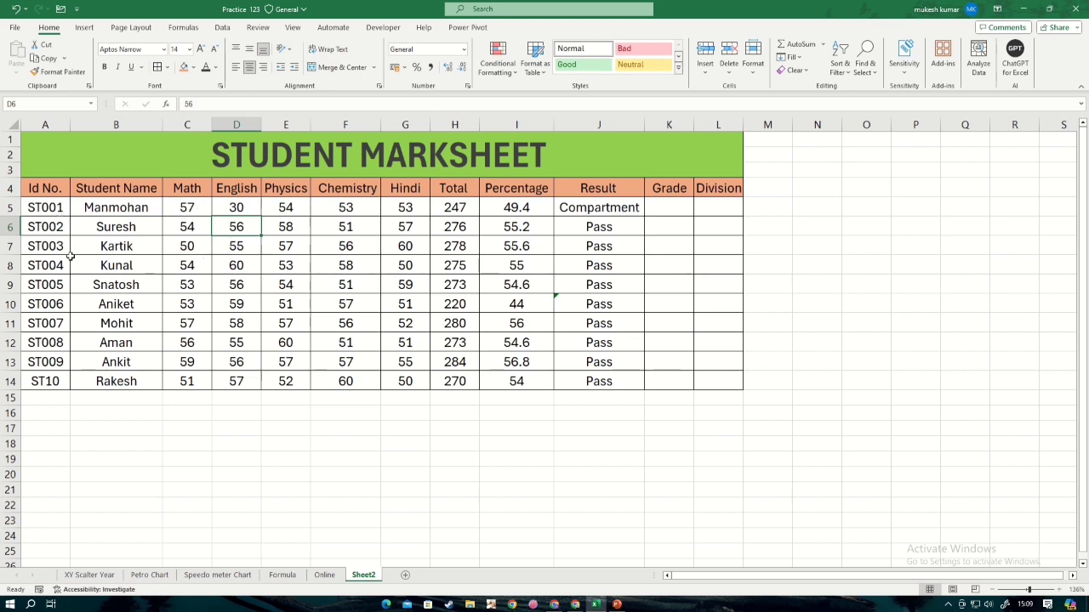
# Set the English mark in D7 to 20 and the Chemistry mark in F7 to 32
pyautogui.click(246, 247)
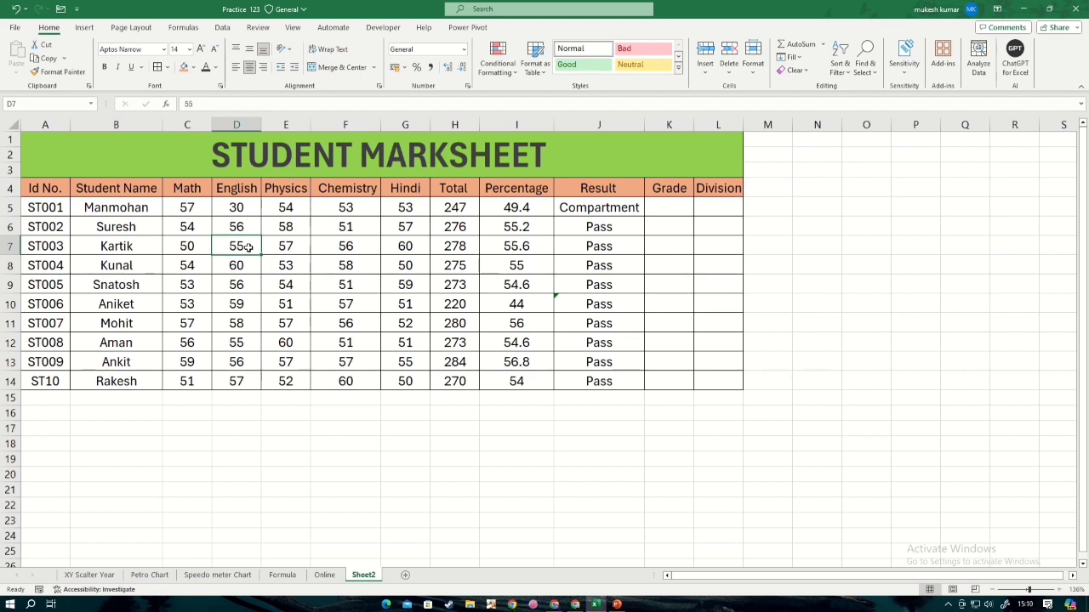
pyautogui.write('20')
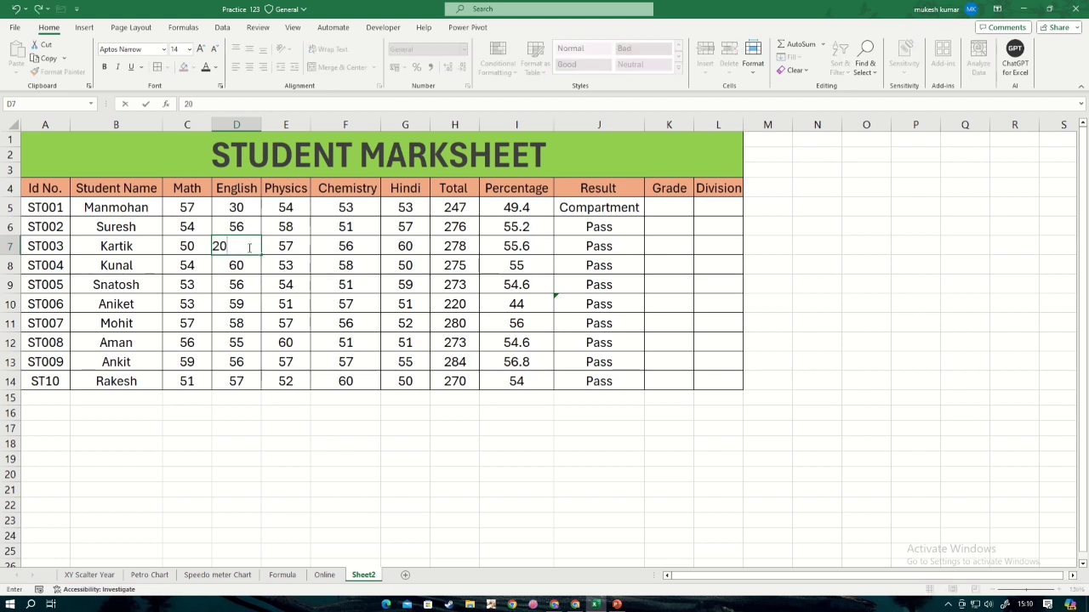
pyautogui.click(347, 248)
pyautogui.write('32')
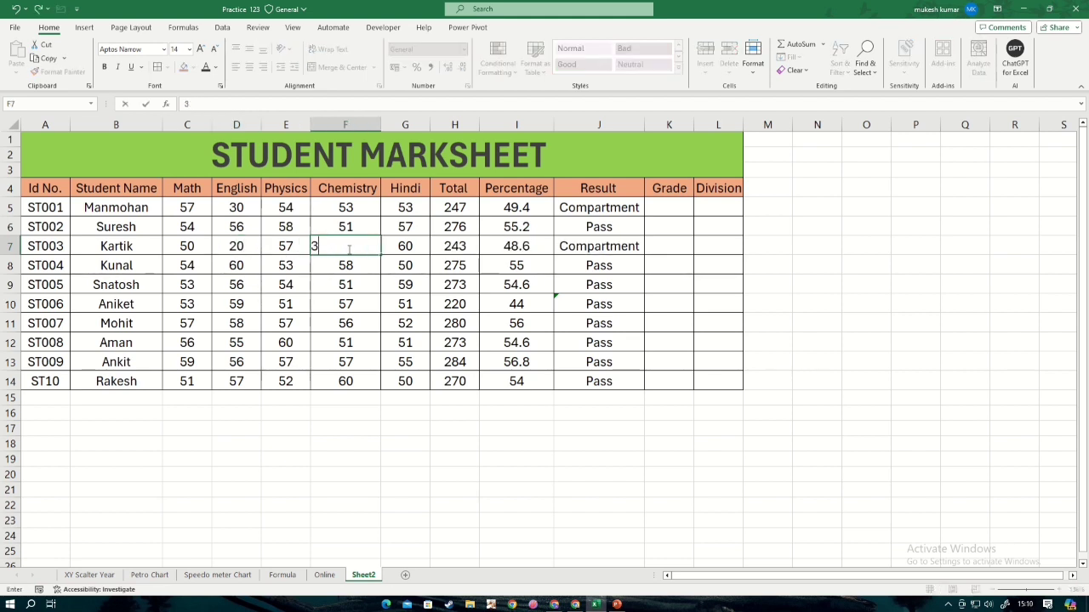
pyautogui.click(334, 301)
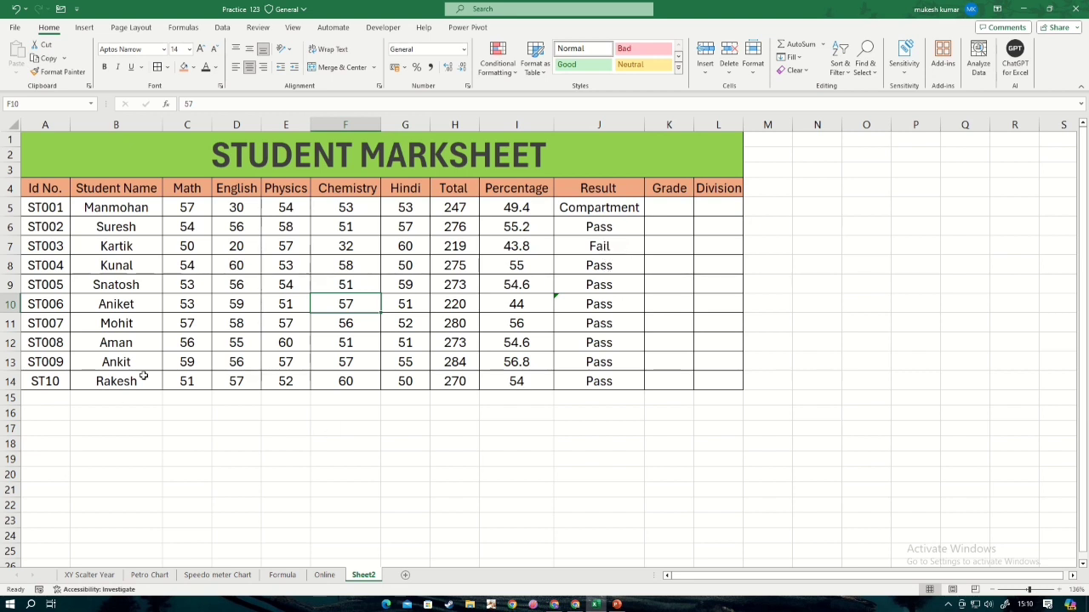
# Set the Physics mark in E14 to 30 and the English mark in D14 to 32
pyautogui.click(285, 384)
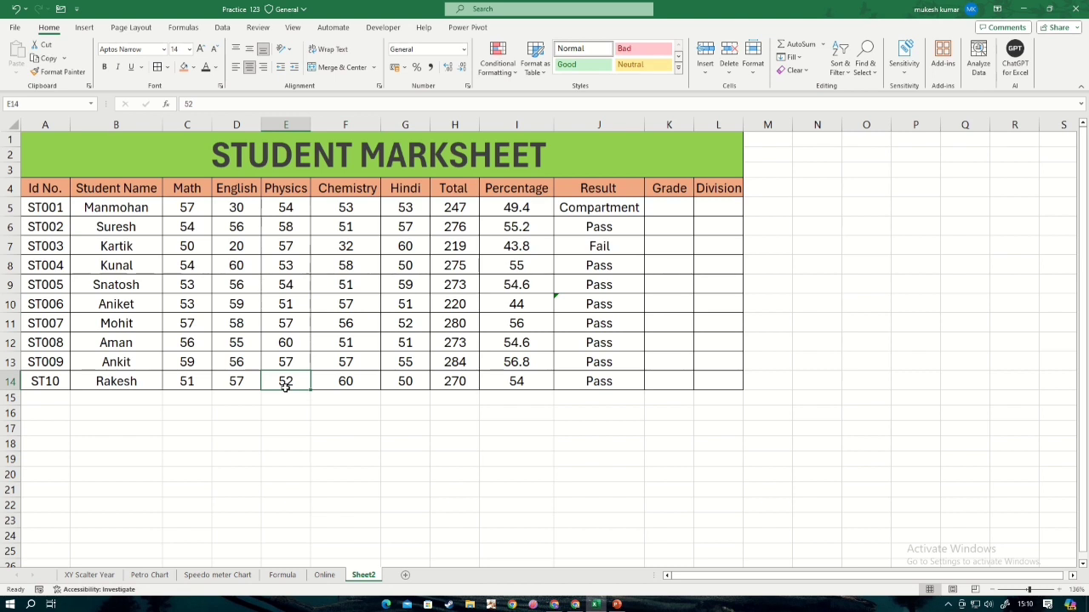
pyautogui.write('30')
pyautogui.press('Return')
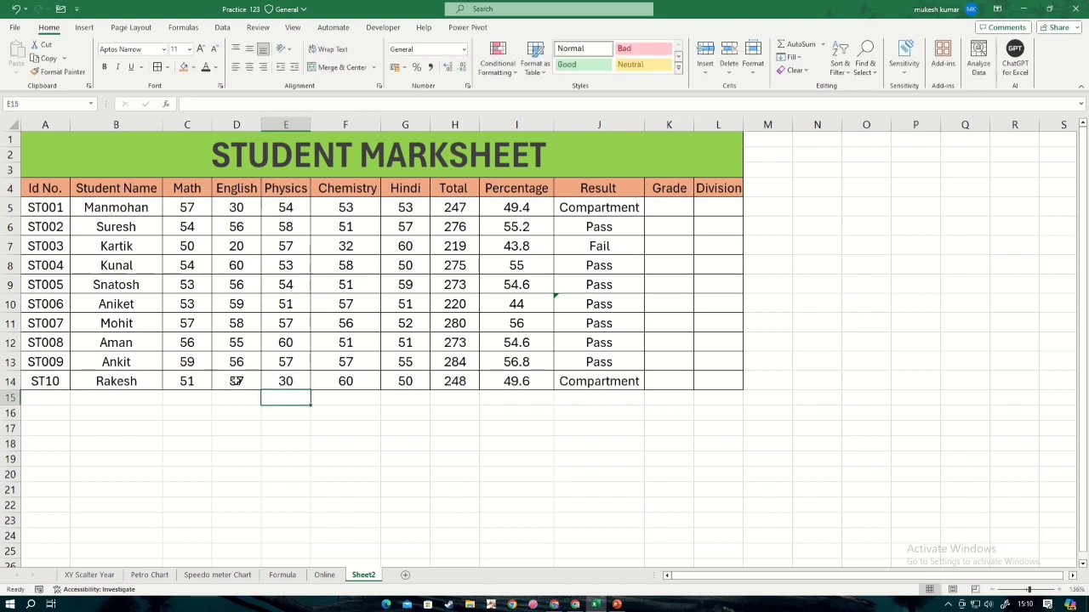
pyautogui.click(236, 381)
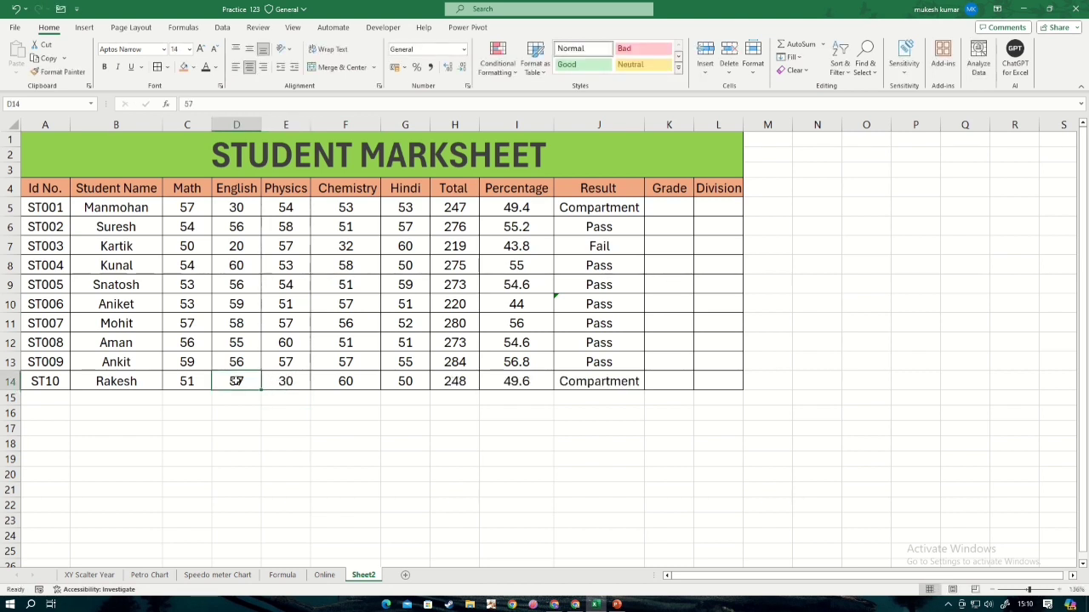
pyautogui.write('32')
pyautogui.press('Return')
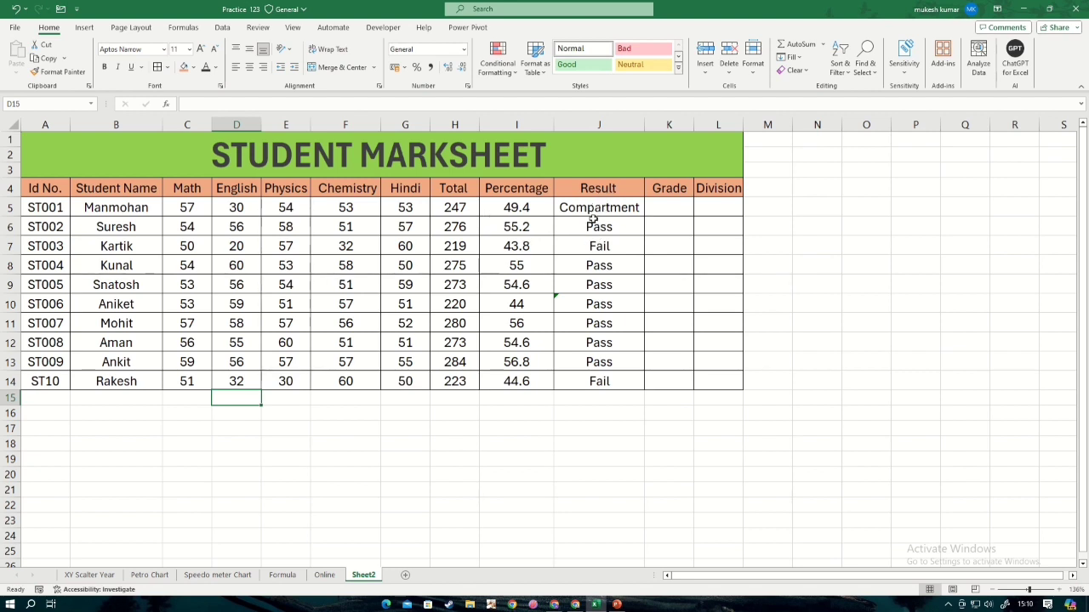
# Start an IF formula in Grade cell K5 that tests I5>55 and gives "A" as the value if true
pyautogui.click(667, 207)
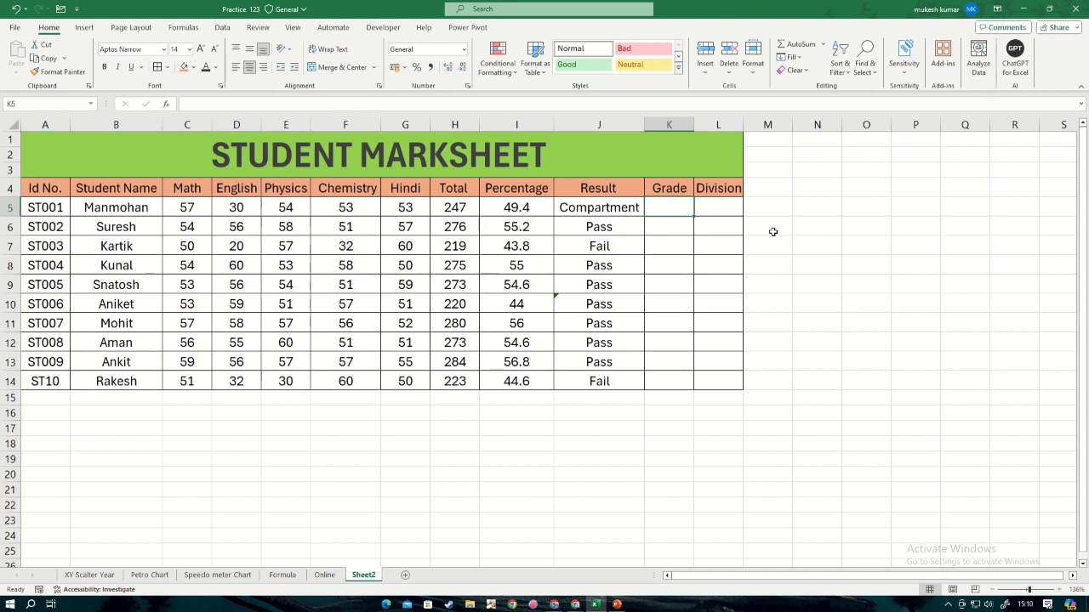
pyautogui.write('=')
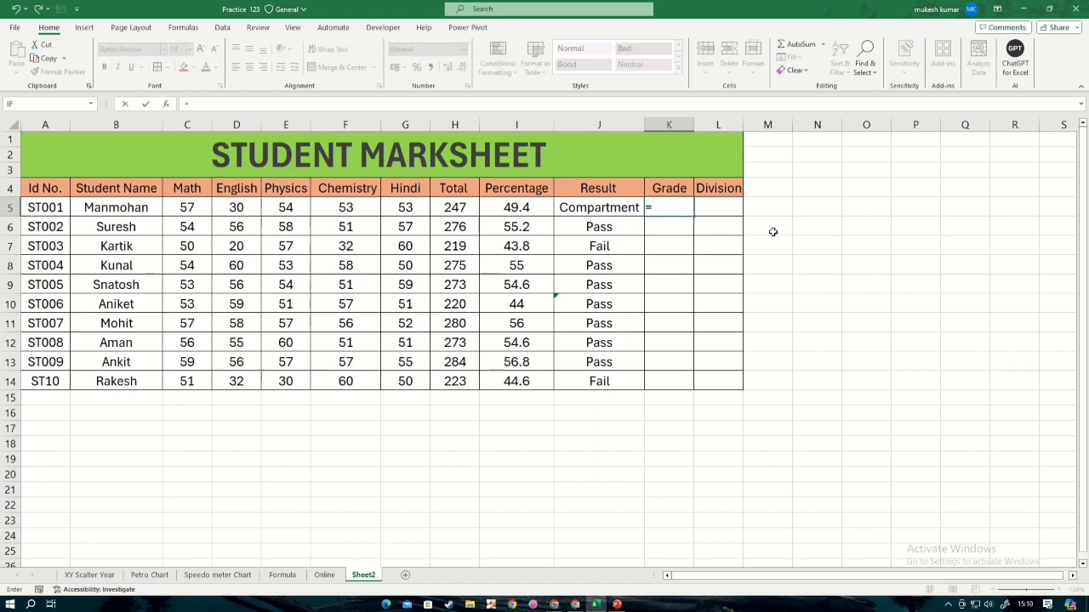
pyautogui.write('if')
pyautogui.press('Tab')
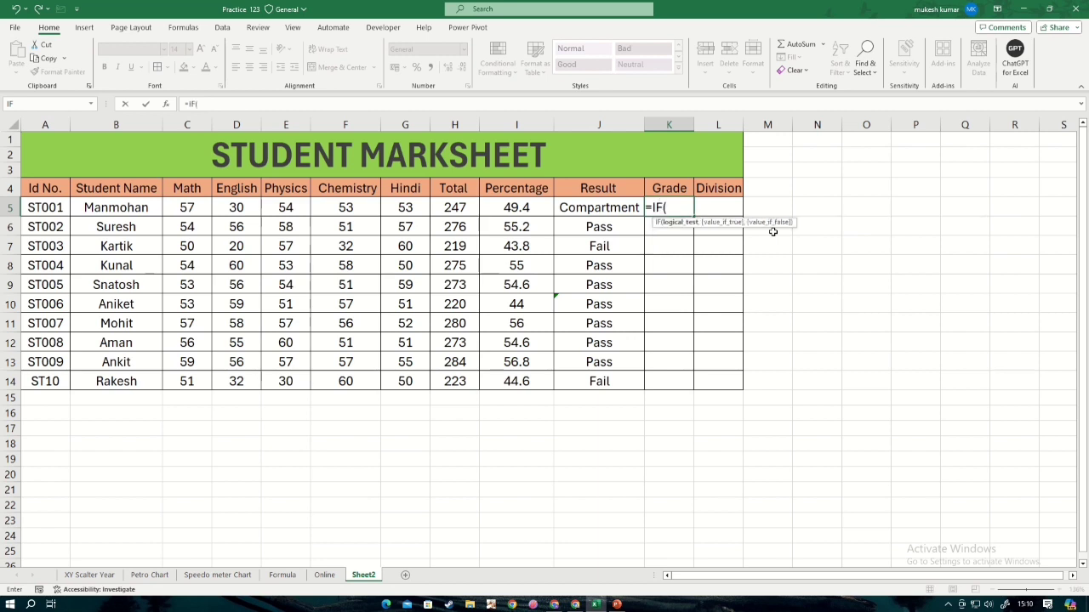
pyautogui.click(514, 208)
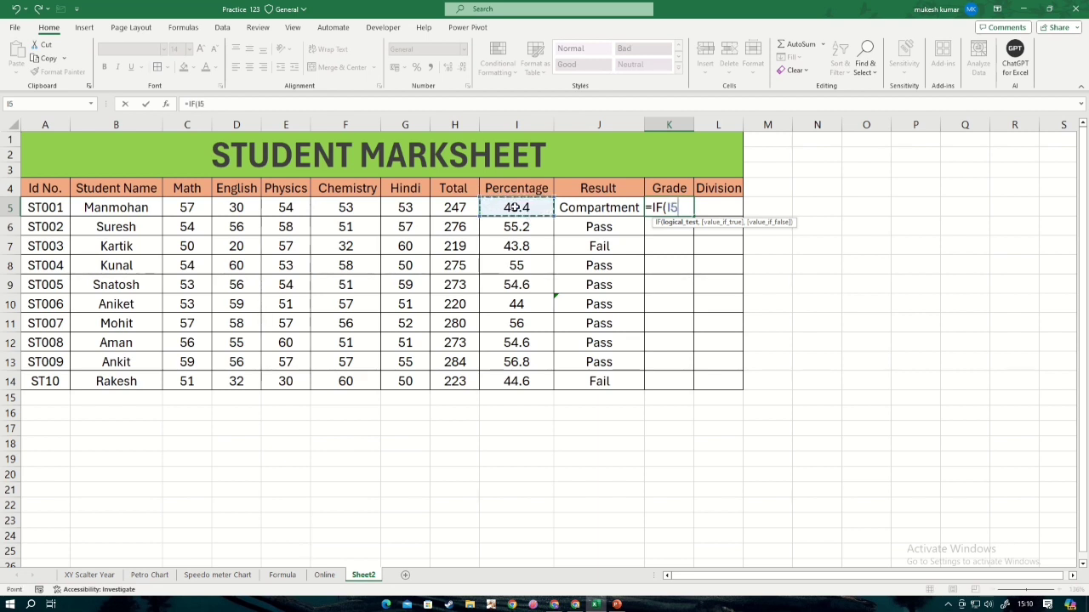
pyautogui.write('>')
pyautogui.write('55')
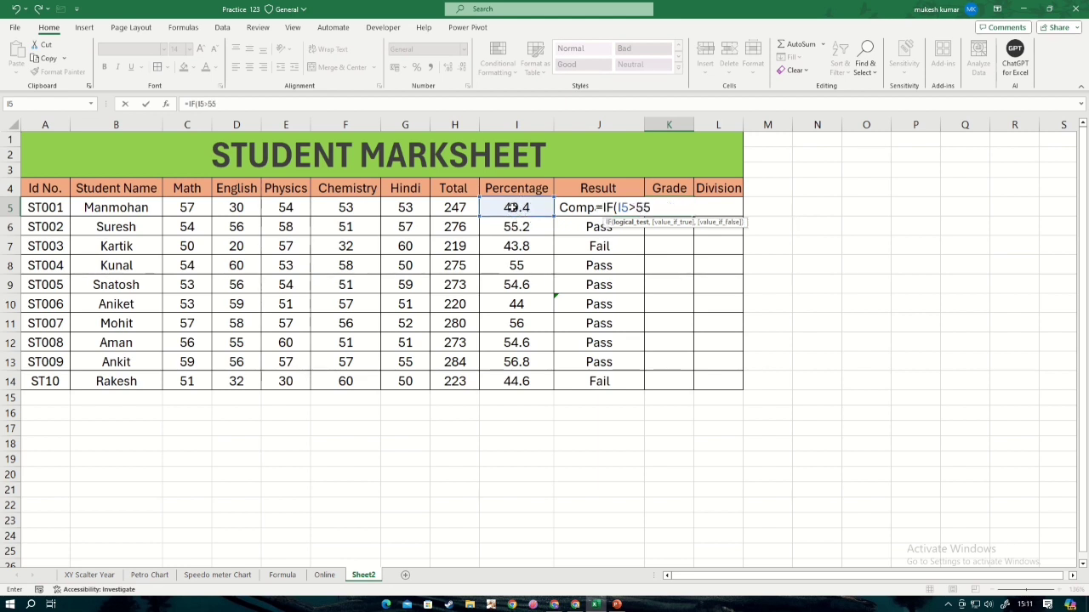
pyautogui.write(',')
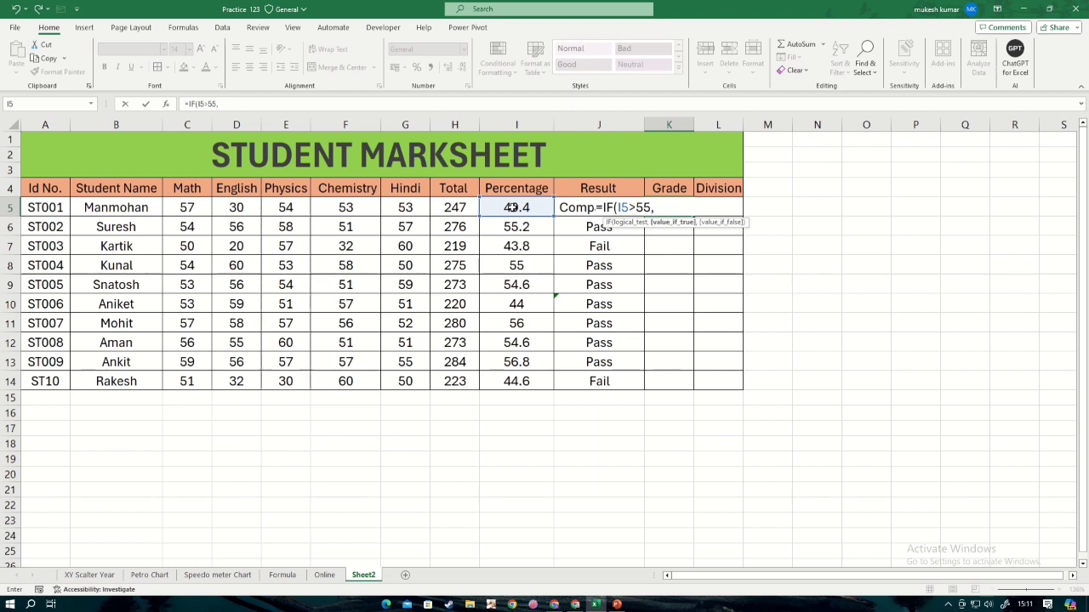
pyautogui.write('"A",')
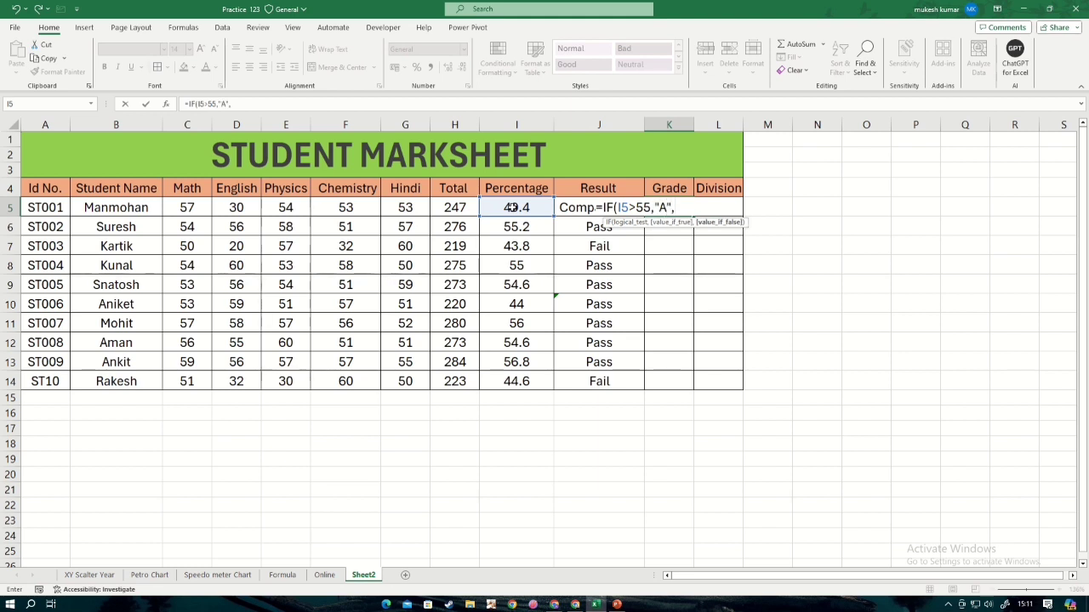
# Lower the "A" threshold in the K5 formula to I5>50 and nest a second IF that gives "B" for I5>45
pyautogui.write('IF(')
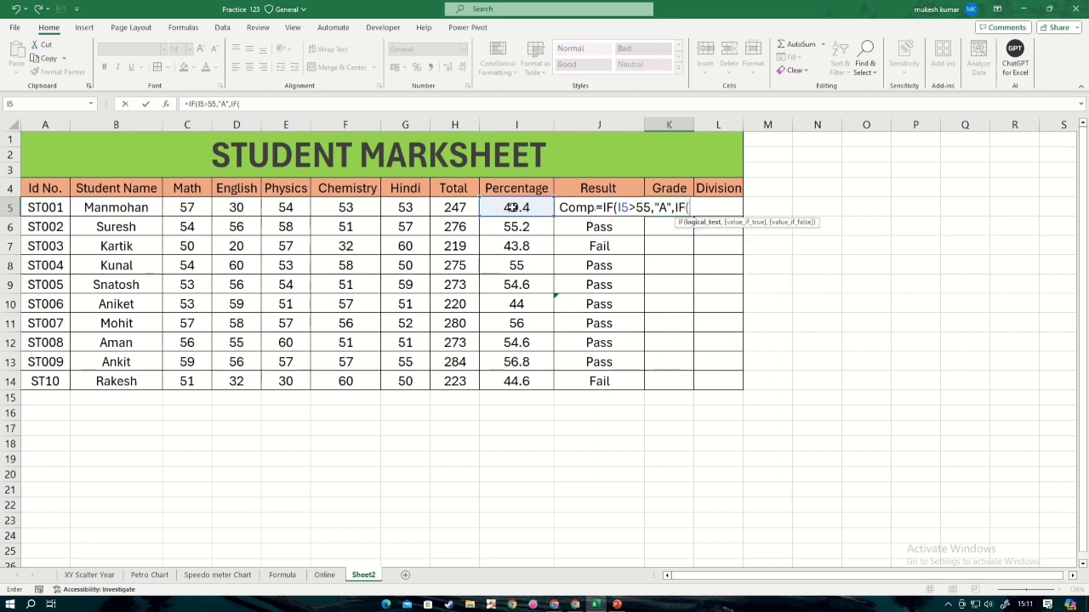
pyautogui.click(513, 207)
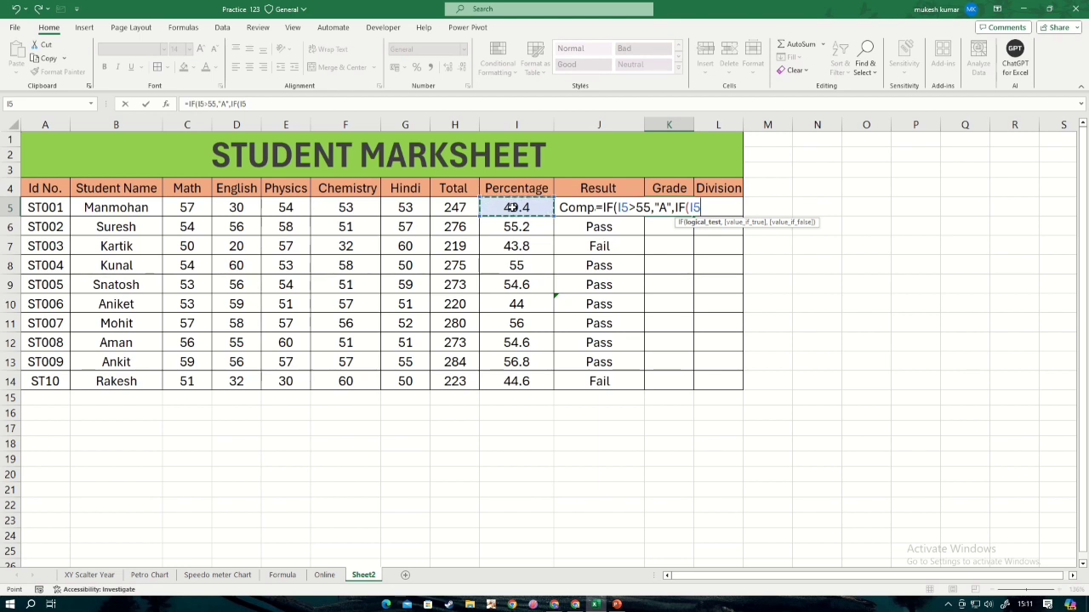
pyautogui.write('>')
pyautogui.press('BackSpace')
pyautogui.write('>')
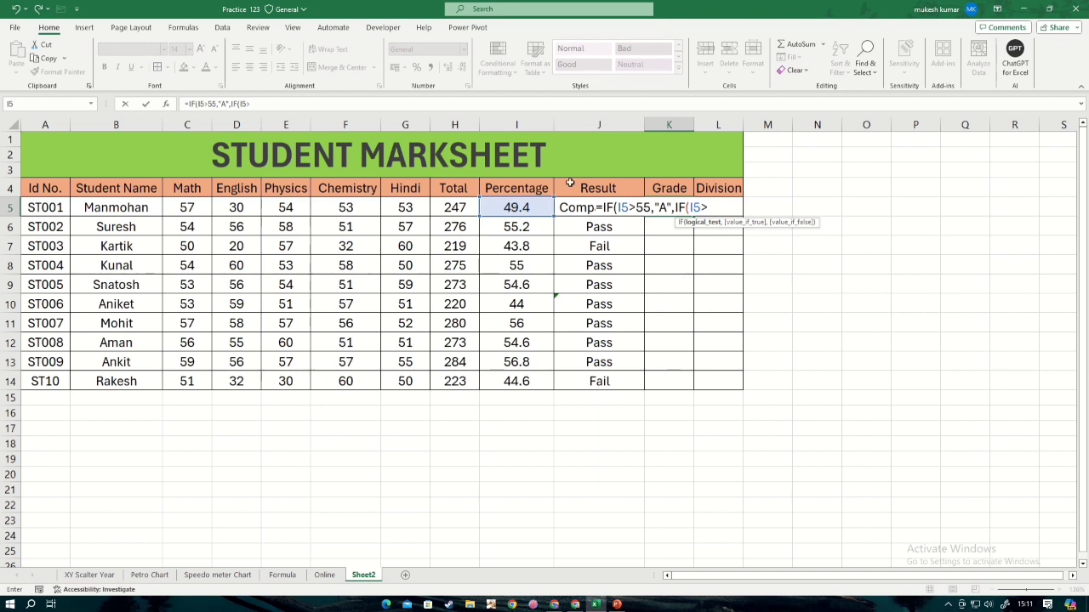
pyautogui.click(652, 207)
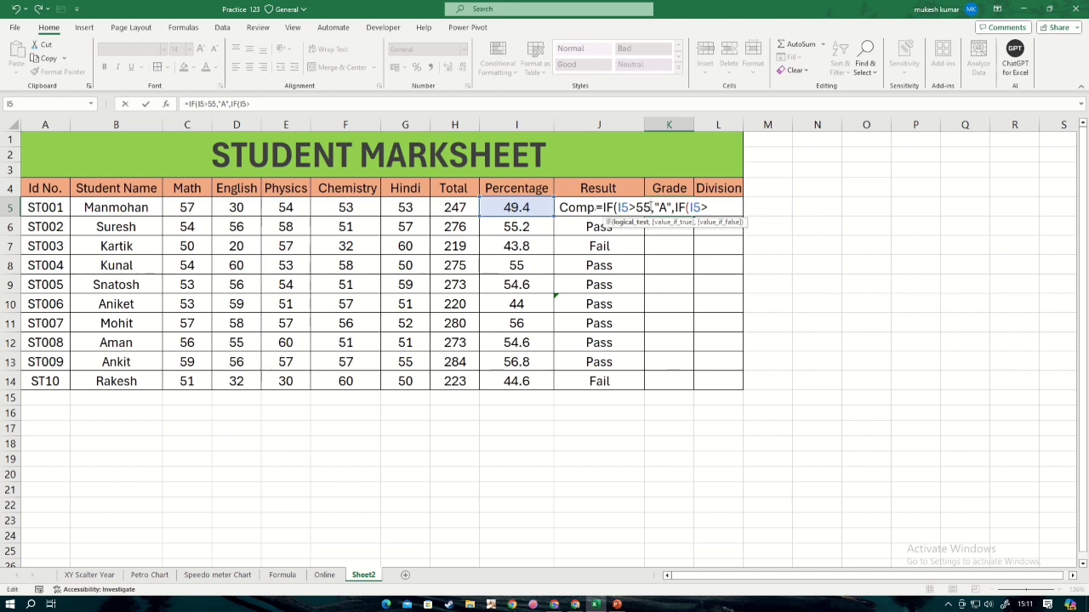
pyautogui.press('BackSpace')
pyautogui.write('0')
pyautogui.click(724, 208)
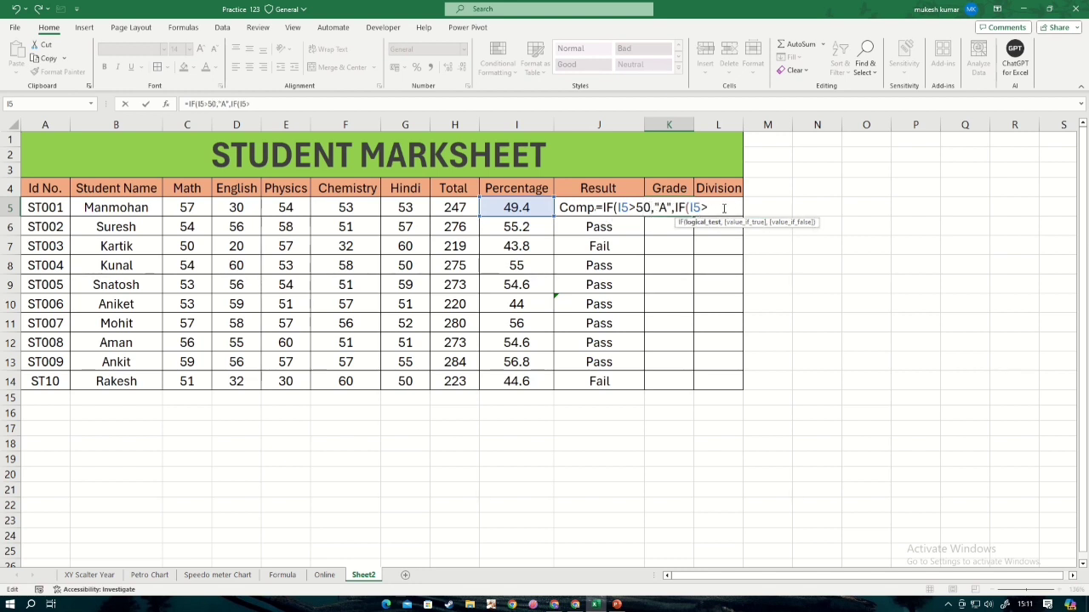
pyautogui.write('45,')
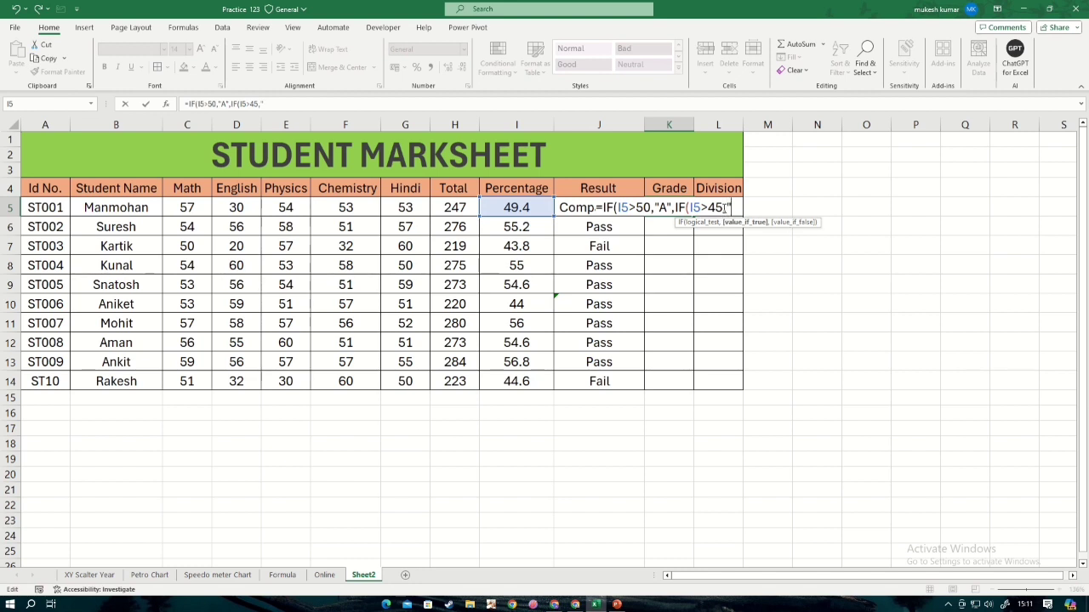
pyautogui.write('"B",')
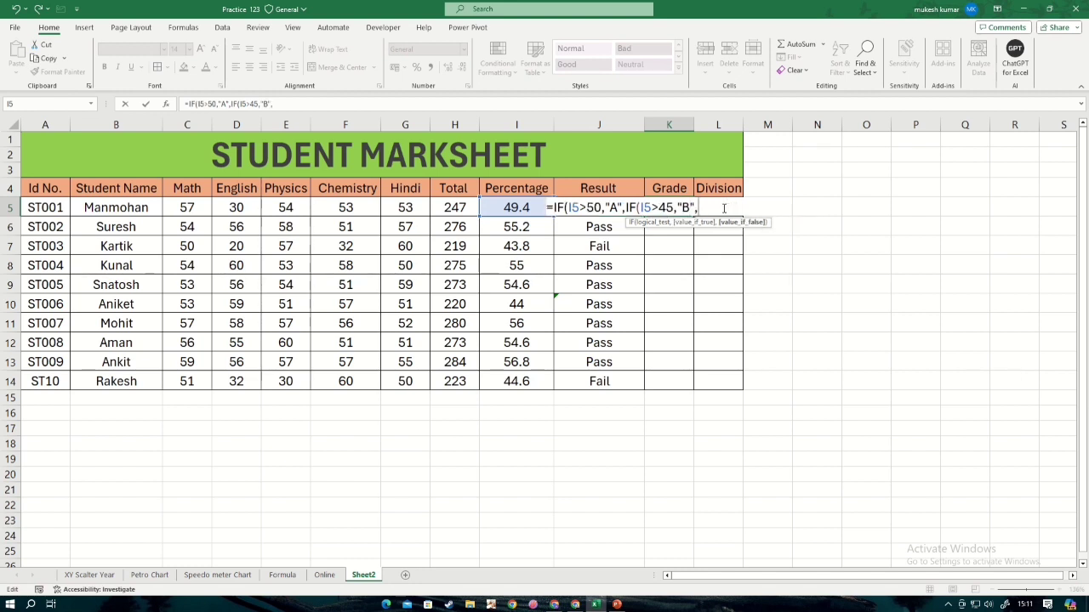
# Nest a third IF in the K5 grade formula that gives "C" for I5>40
pyautogui.click(504, 209)
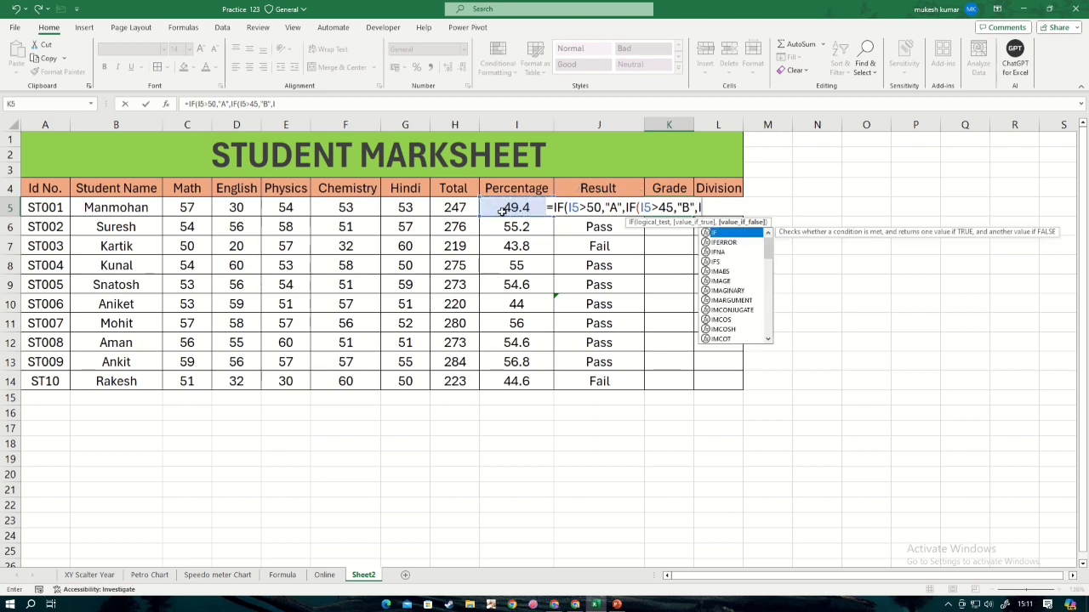
pyautogui.press('BackSpace')
pyautogui.write('IF(')
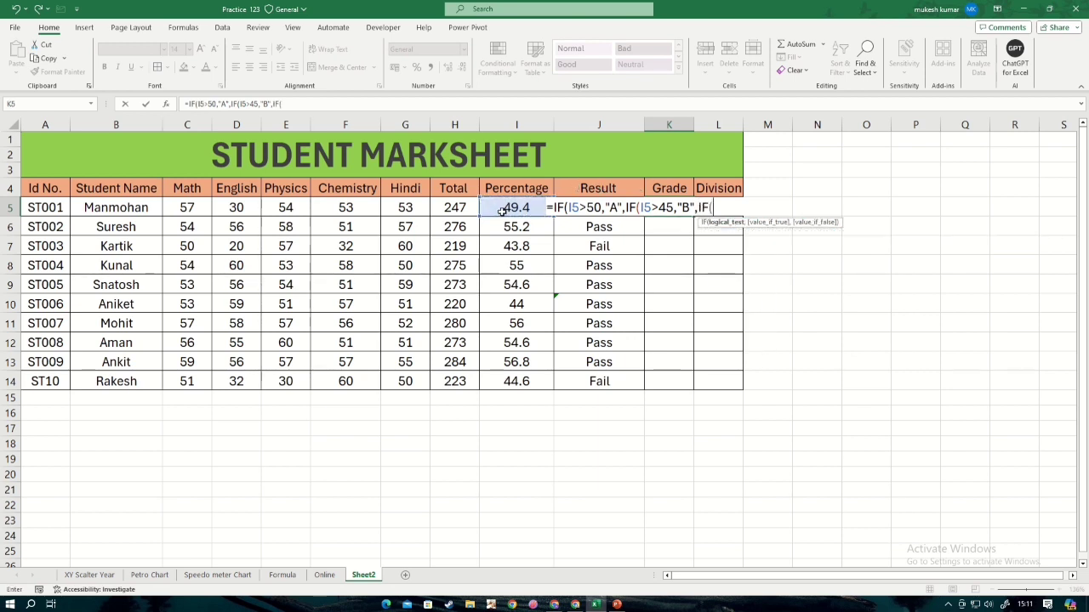
pyautogui.click(502, 212)
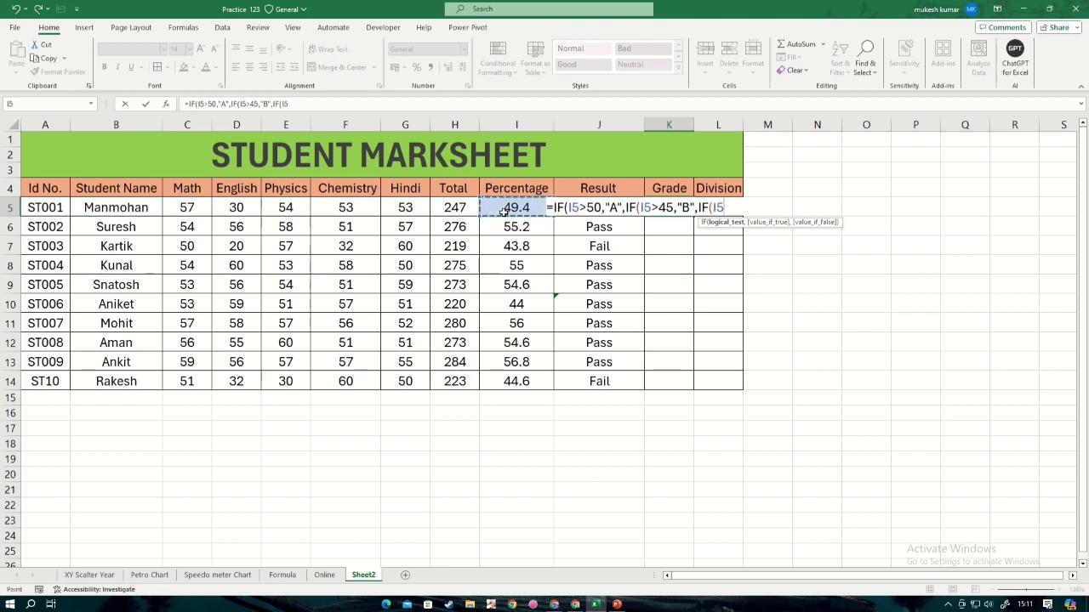
pyautogui.write('>40')
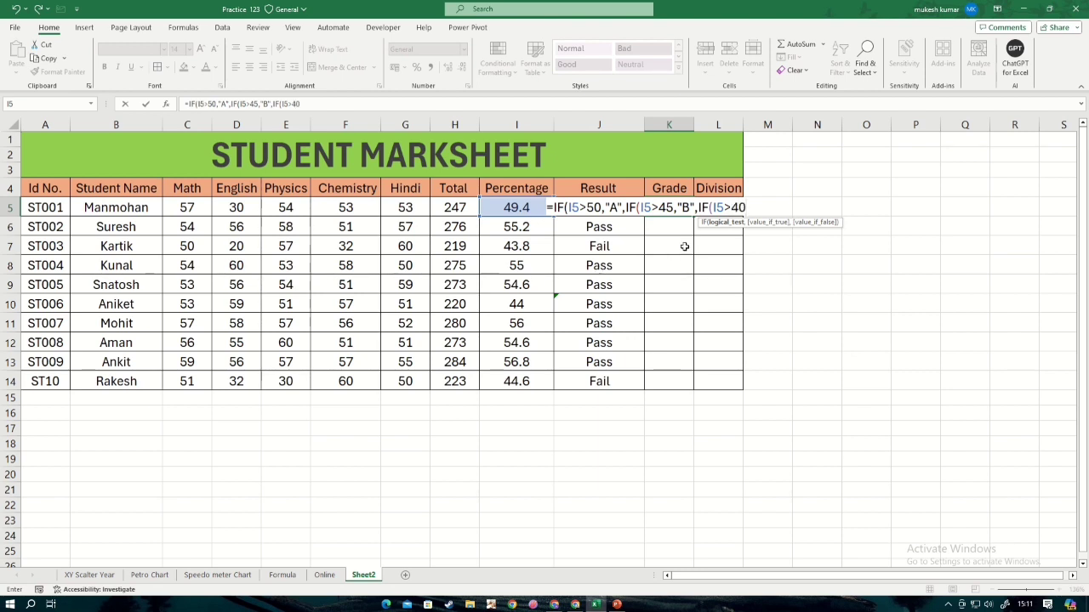
pyautogui.write(',"C"')
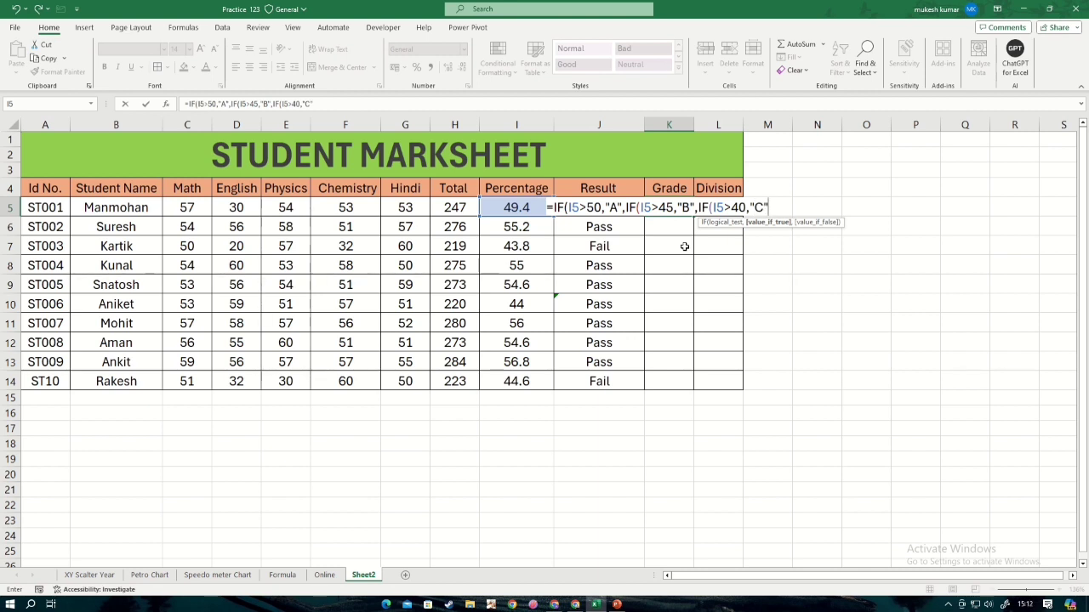
# Complete the K5 grade formula with a fourth IF that gives "D" for I5>35 and otherwise "E", and enter it
pyautogui.write(',IF(')
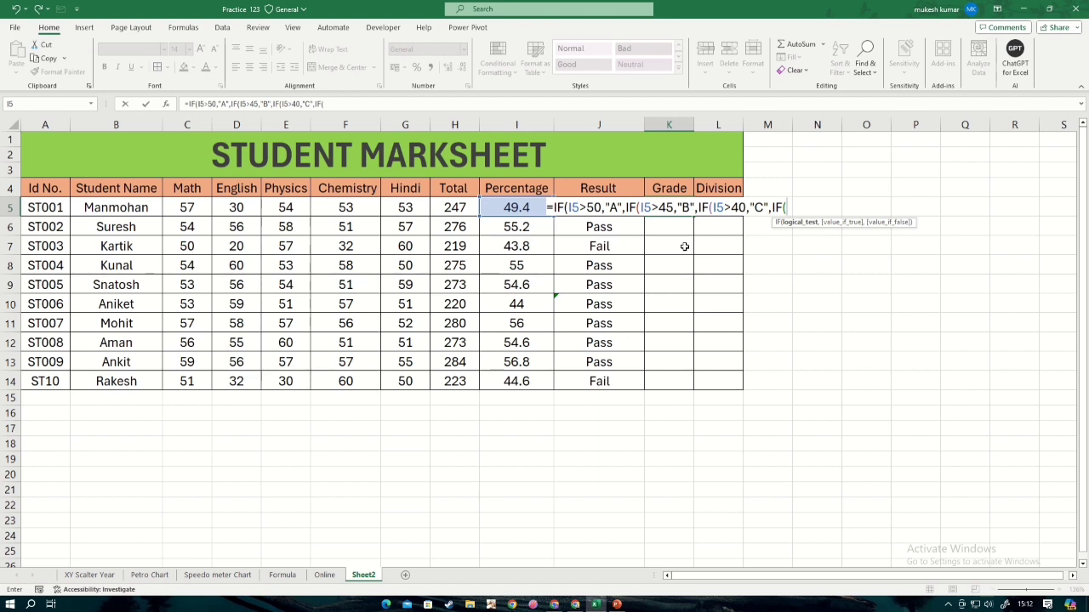
pyautogui.click(495, 208)
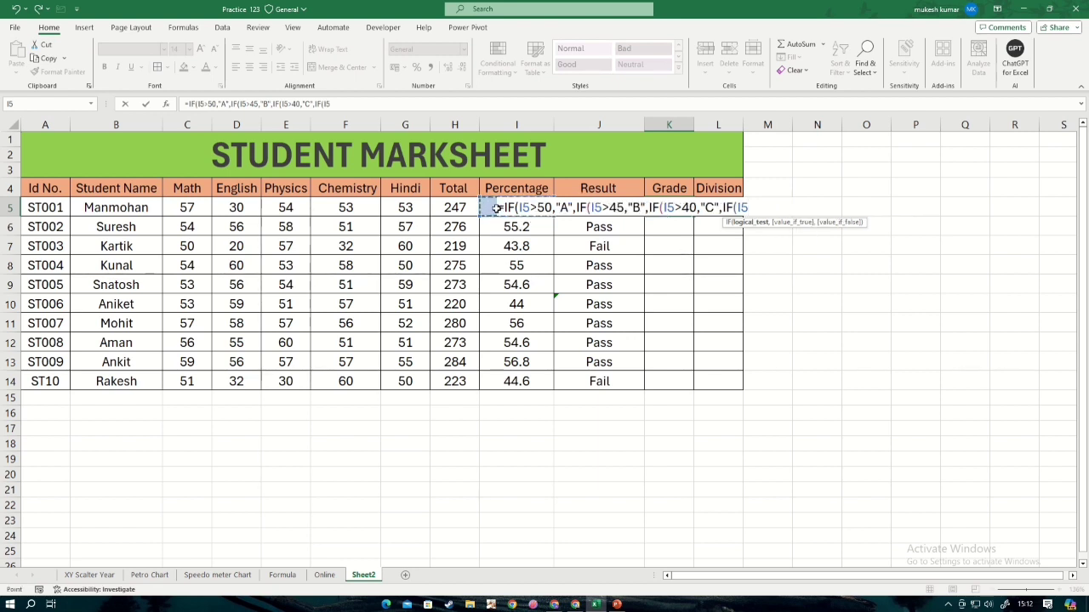
pyautogui.write('>')
pyautogui.write('35,"')
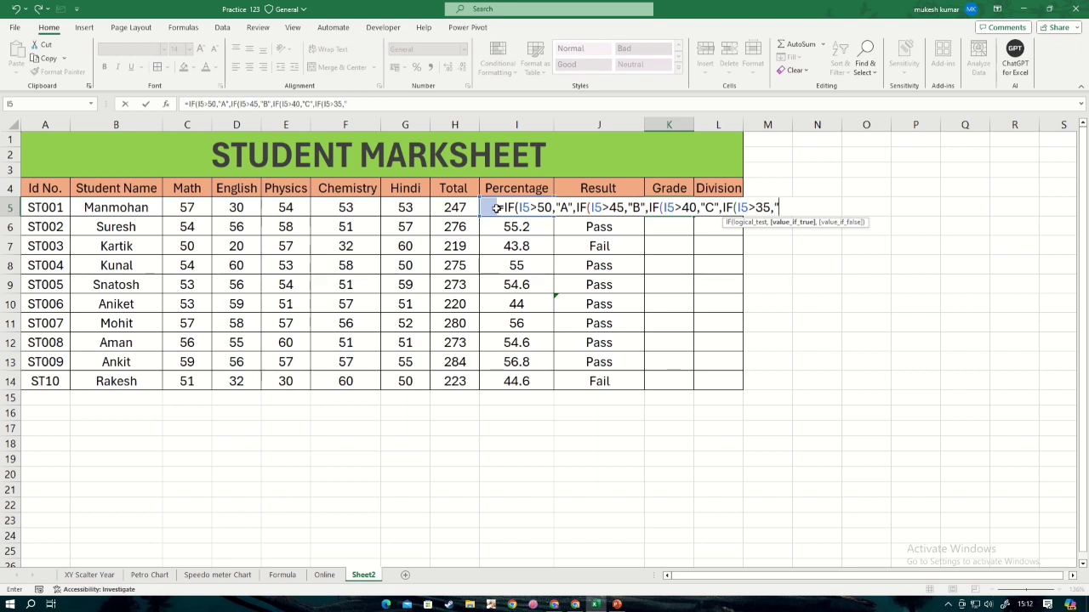
pyautogui.write('D","E')
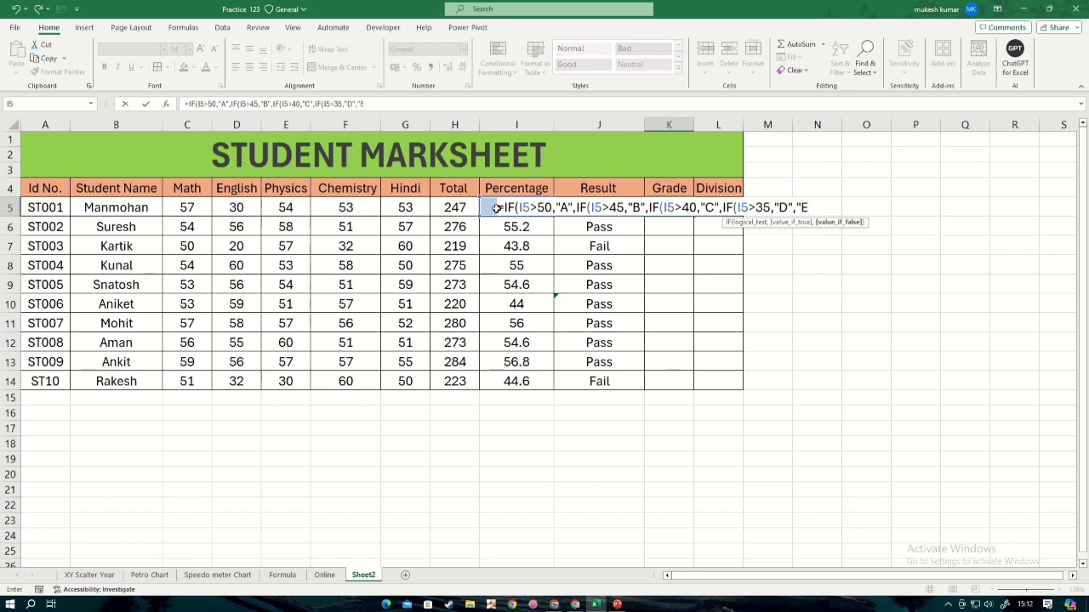
pyautogui.write('")))')
pyautogui.press('Return')
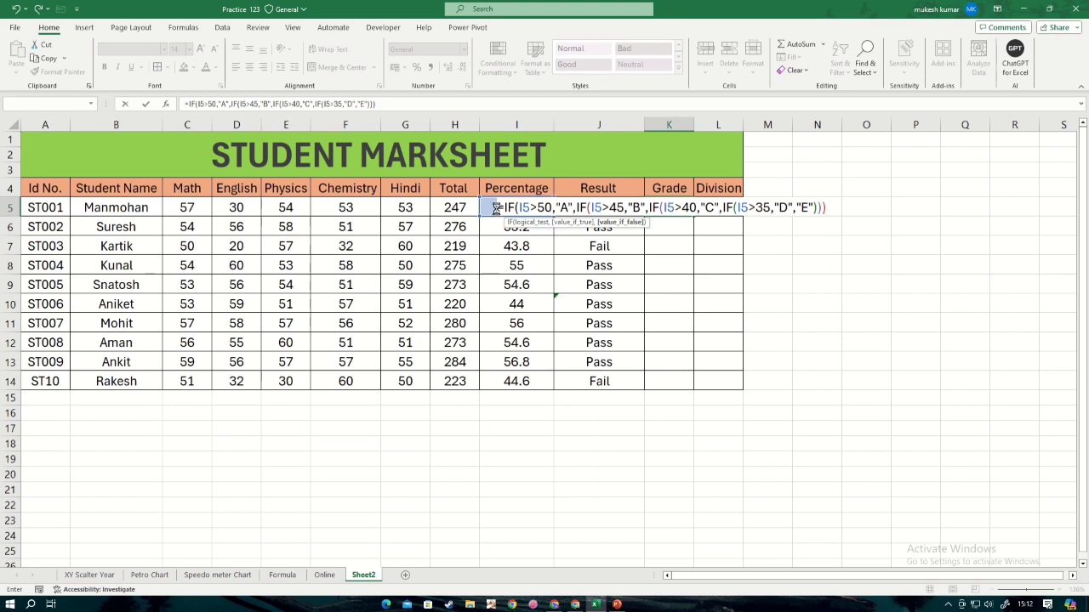
pyautogui.press('Return')
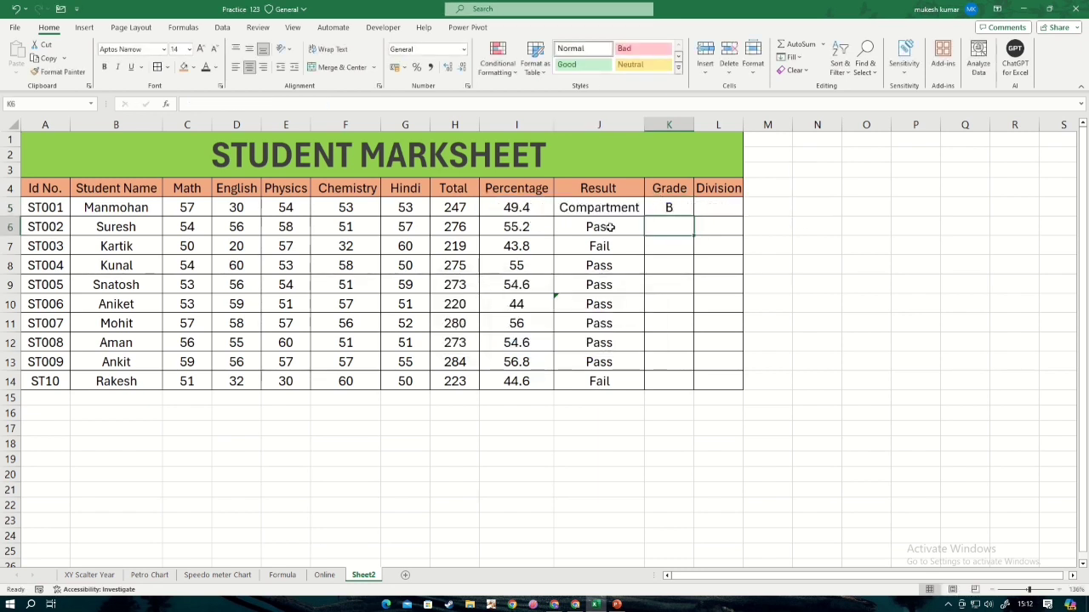
# Fill the Grade formula from K5 down to K14 and test it by overwriting the percentage in I11 with 31
pyautogui.click(671, 208)
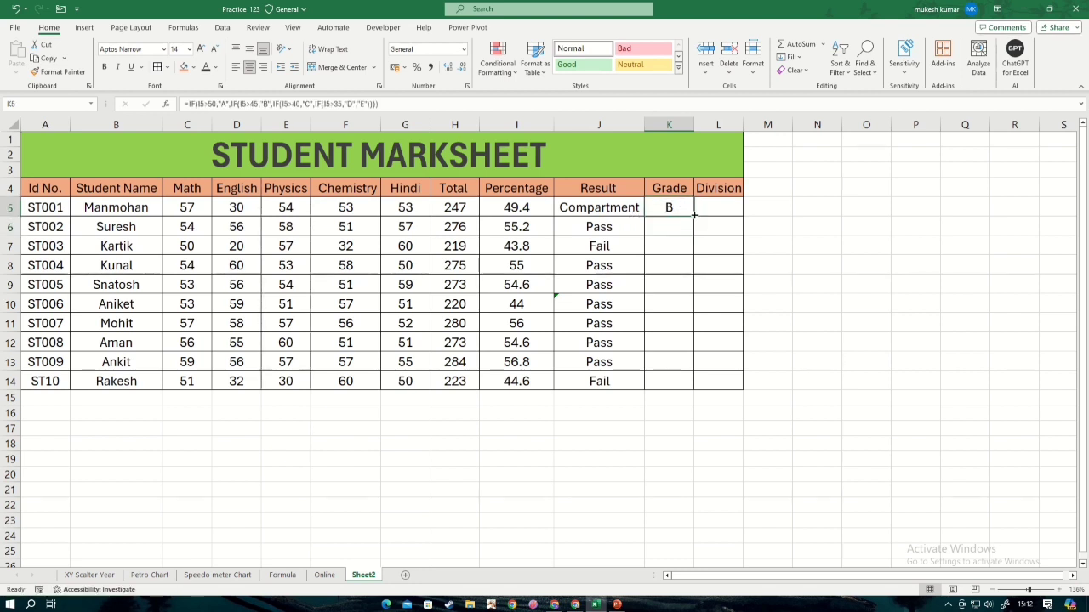
pyautogui.doubleClick(693, 217)
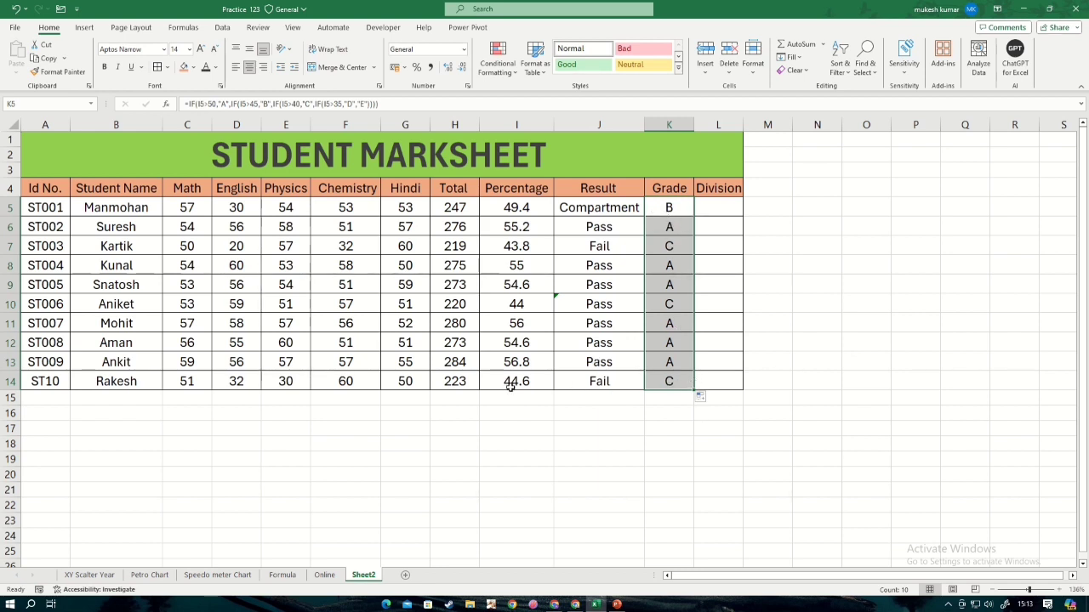
pyautogui.click(516, 324)
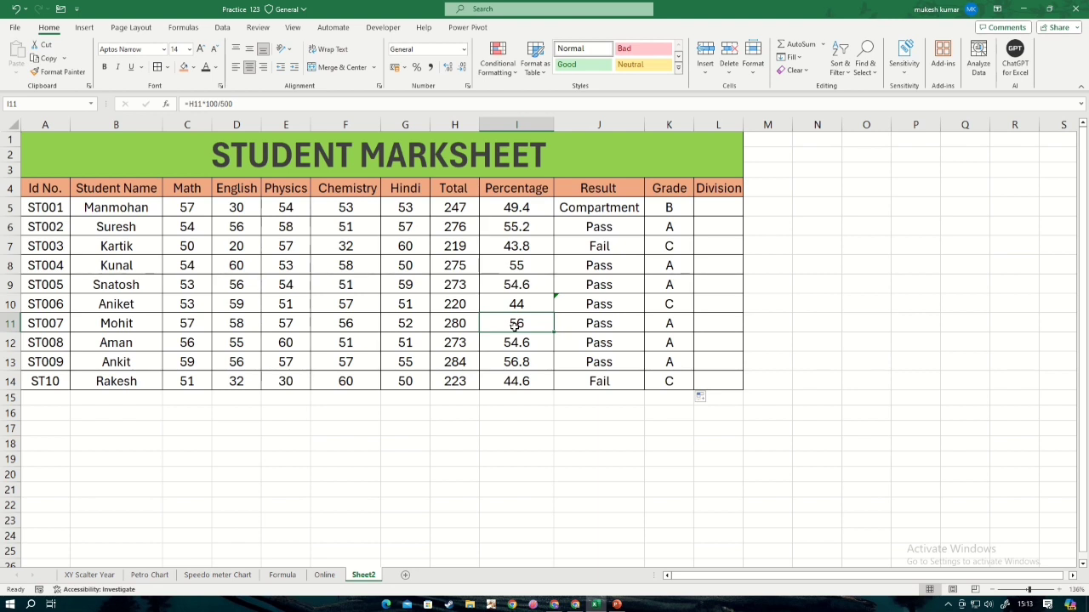
pyautogui.write('3')
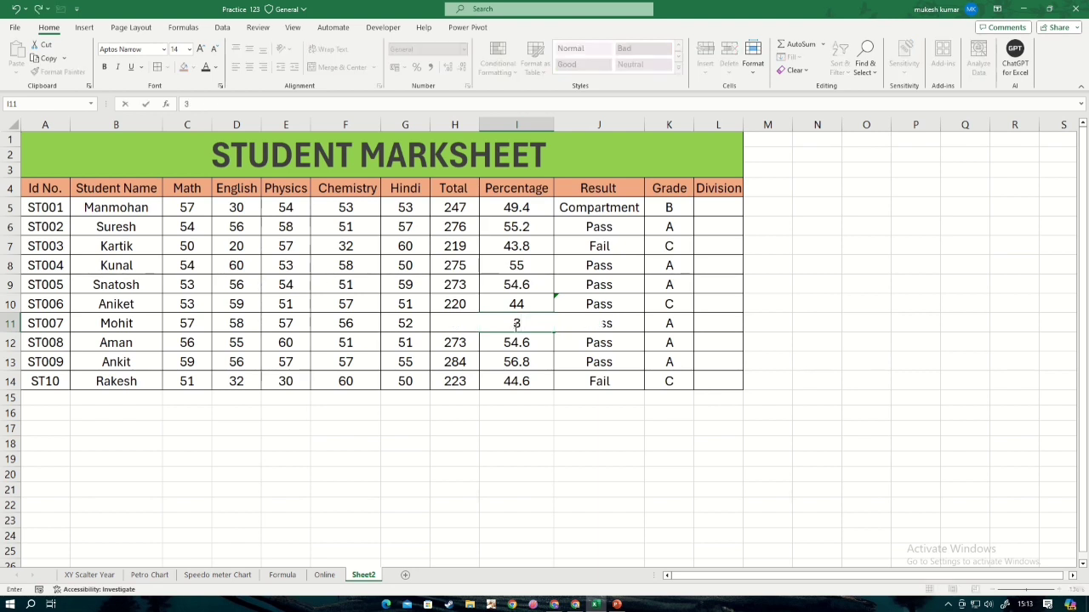
pyautogui.write('1')
pyautogui.press('Return')
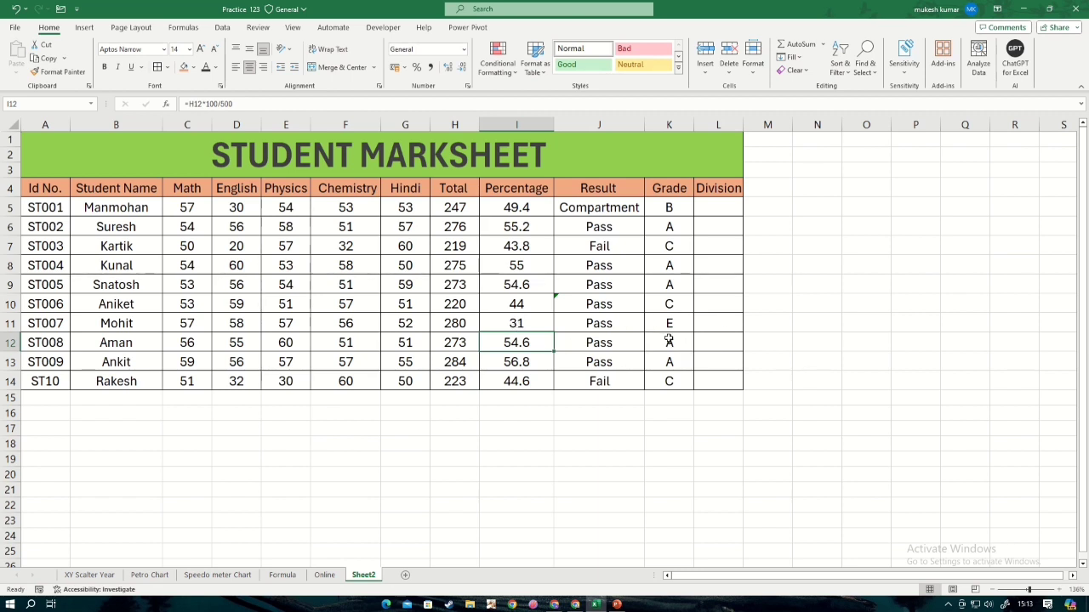
# Start an IF formula in Division cell L5 that tests I5>50 and gives "First" as the value if true
pyautogui.click(728, 209)
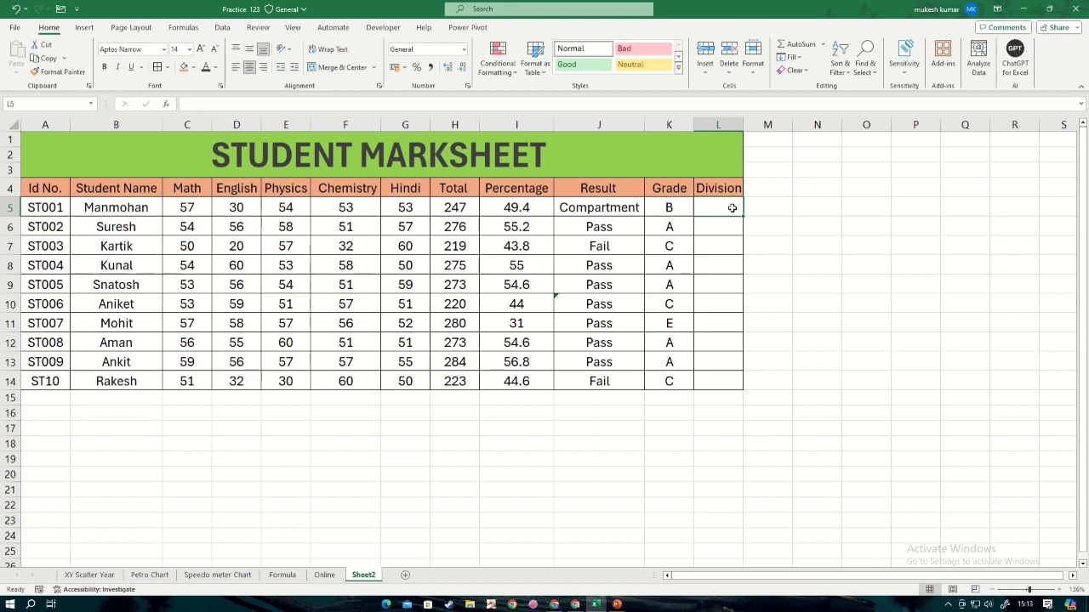
pyautogui.write('=if')
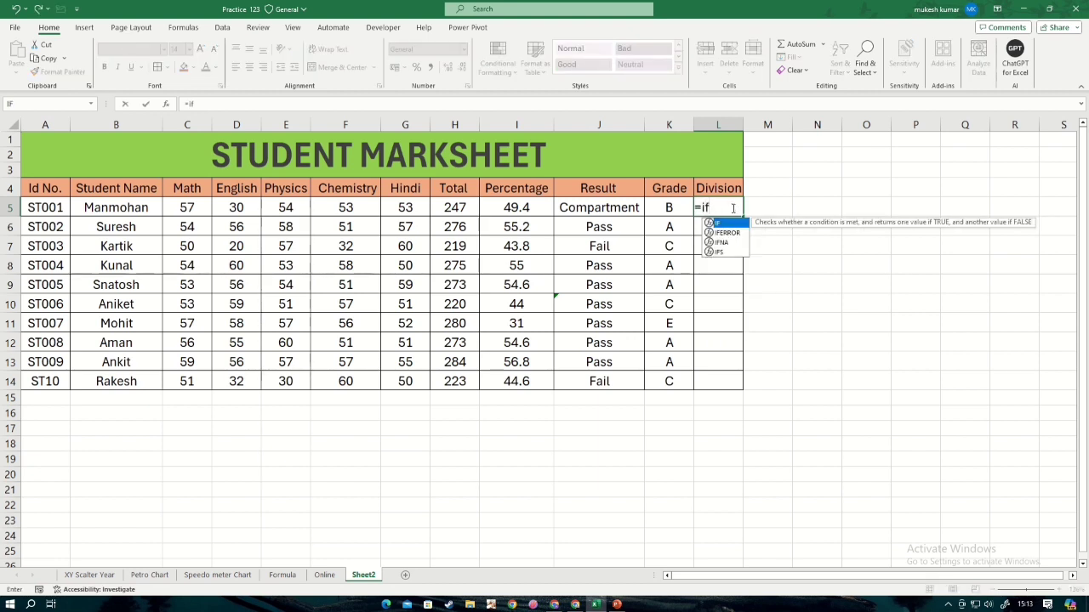
pyautogui.press('Tab')
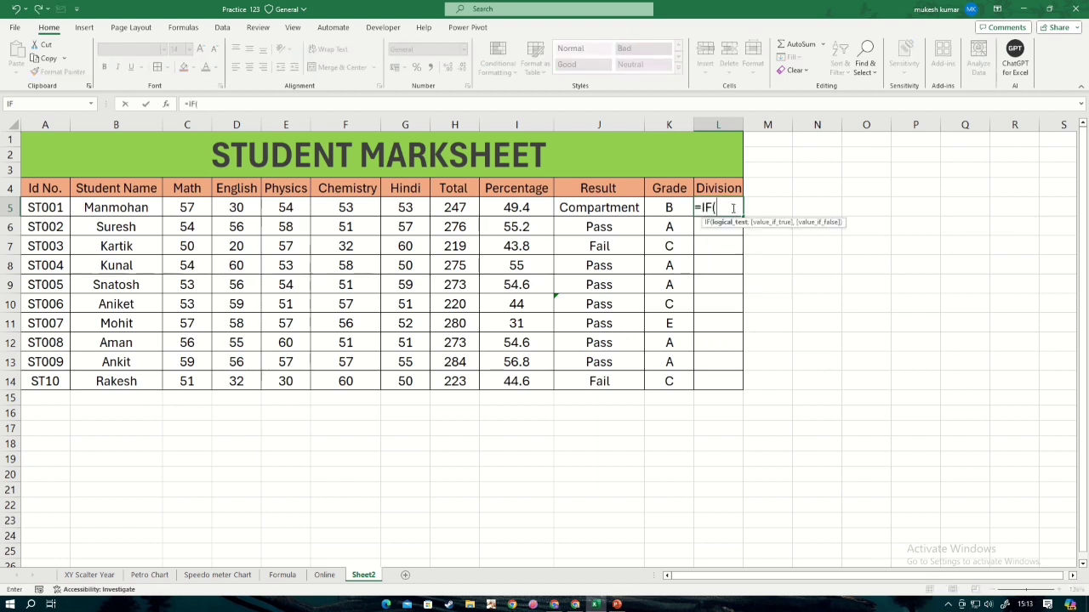
pyautogui.click(506, 210)
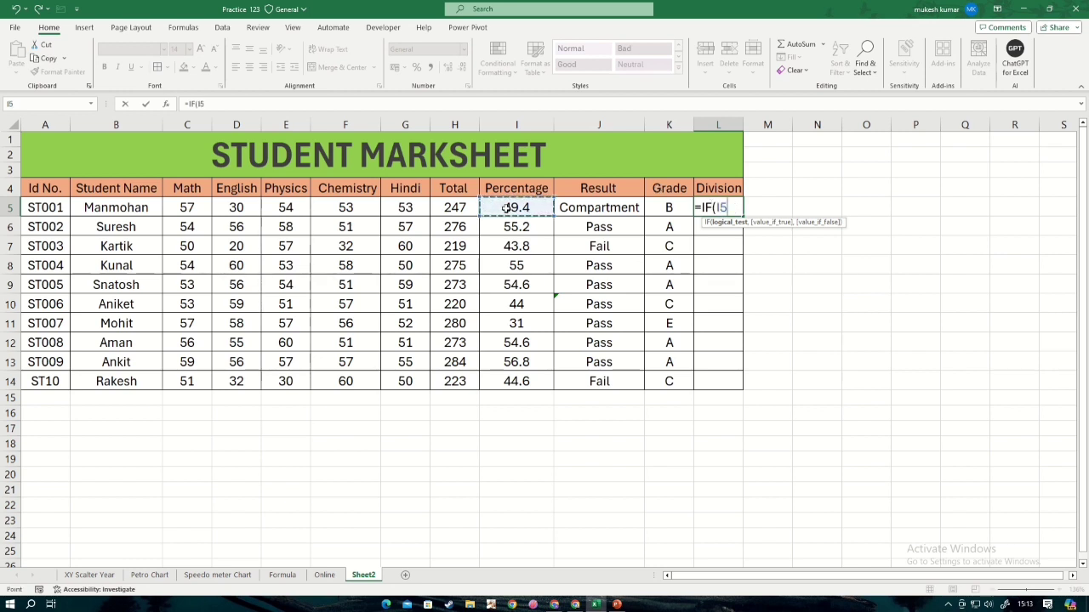
pyautogui.write('>50')
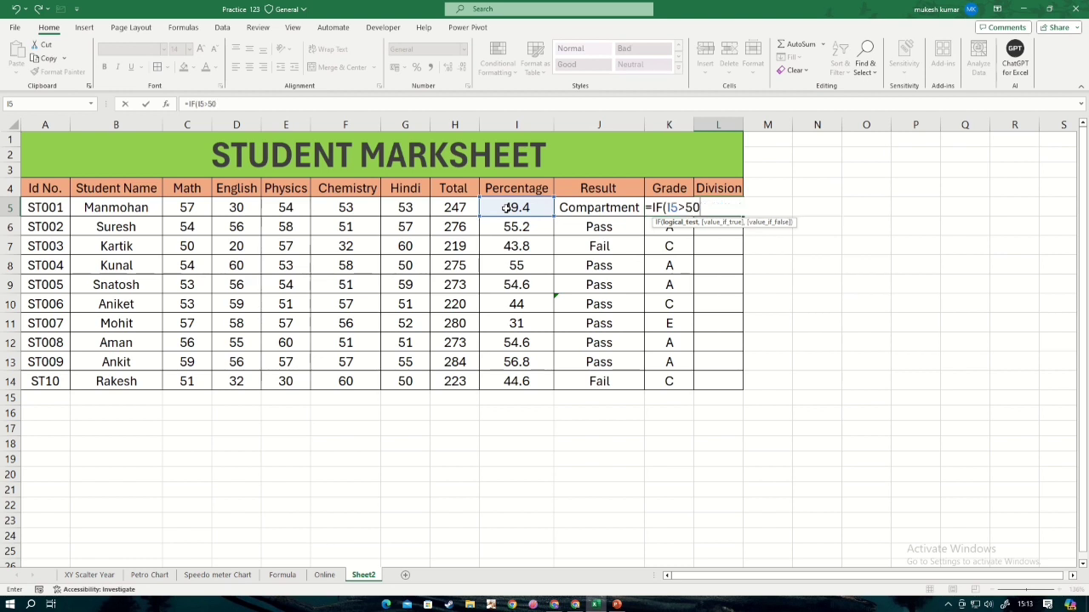
pyautogui.write(',"Fi')
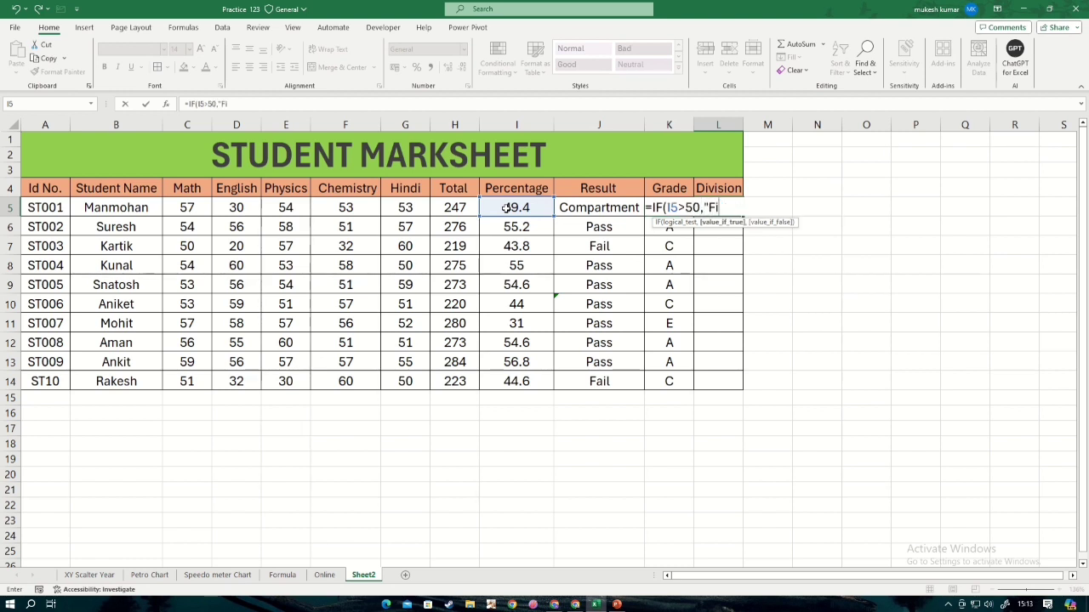
pyautogui.write('rst",')
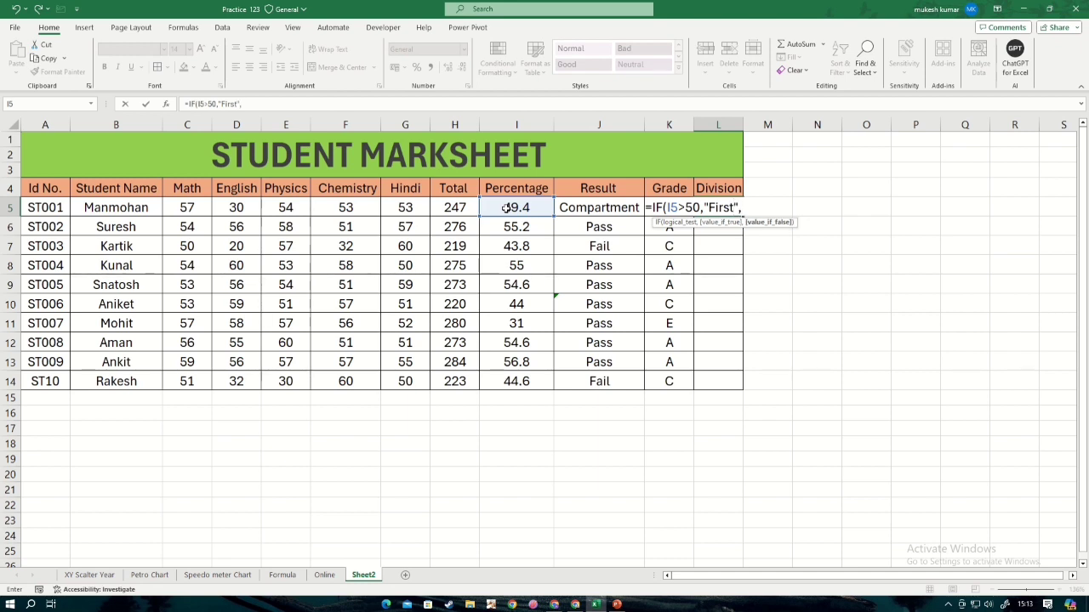
# Nest a second IF in the L5 division formula that tests I5>45
pyautogui.write('IF(')
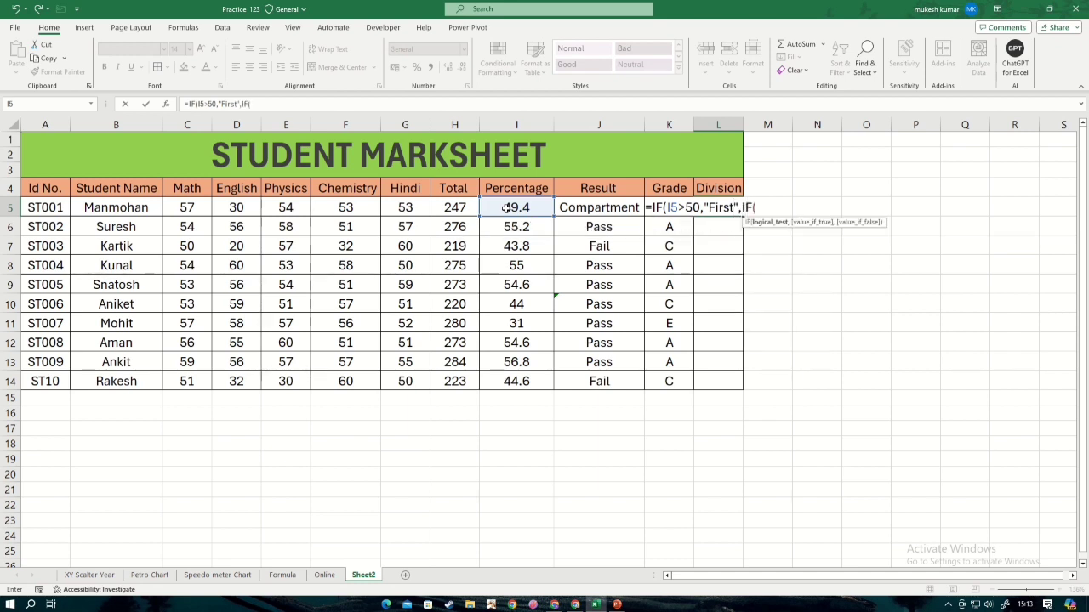
pyautogui.click(513, 207)
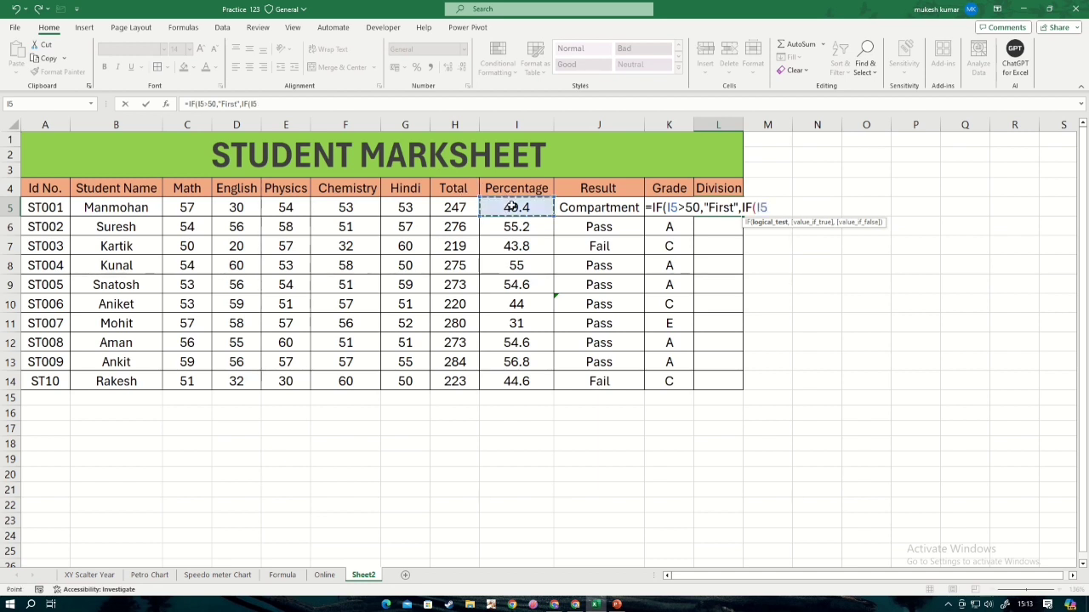
pyautogui.write('>45,')
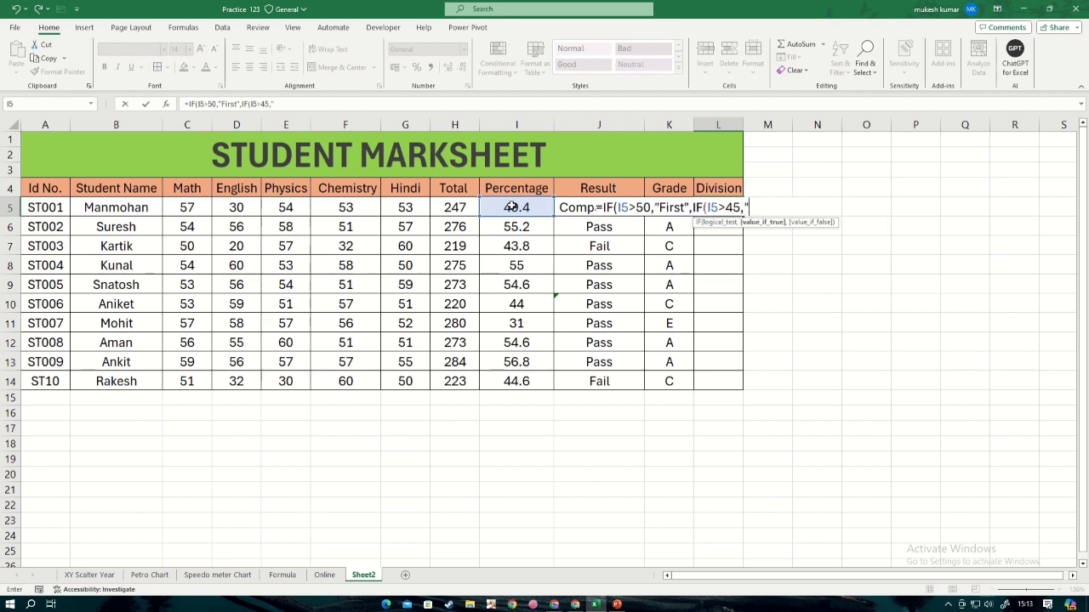
pyautogui.write('"B",IF(')
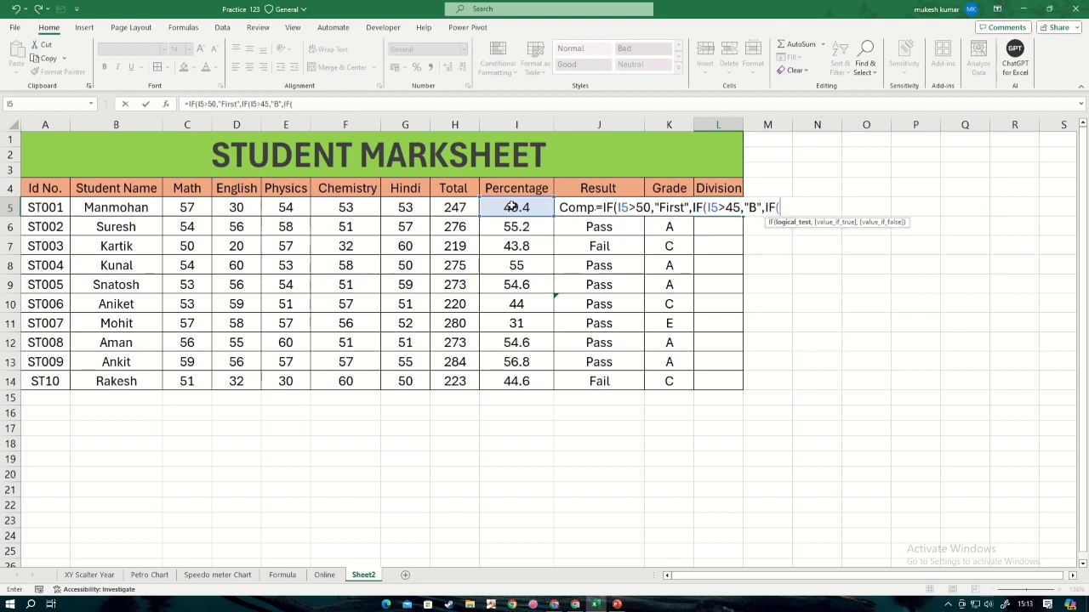
pyautogui.click(513, 206)
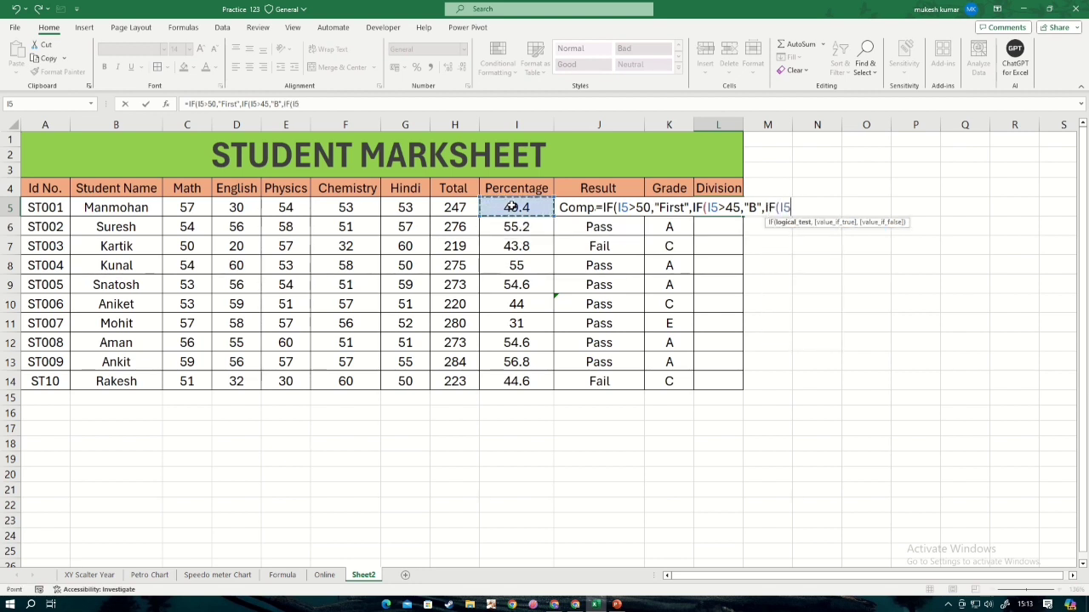
pyautogui.write('>40,"C"')
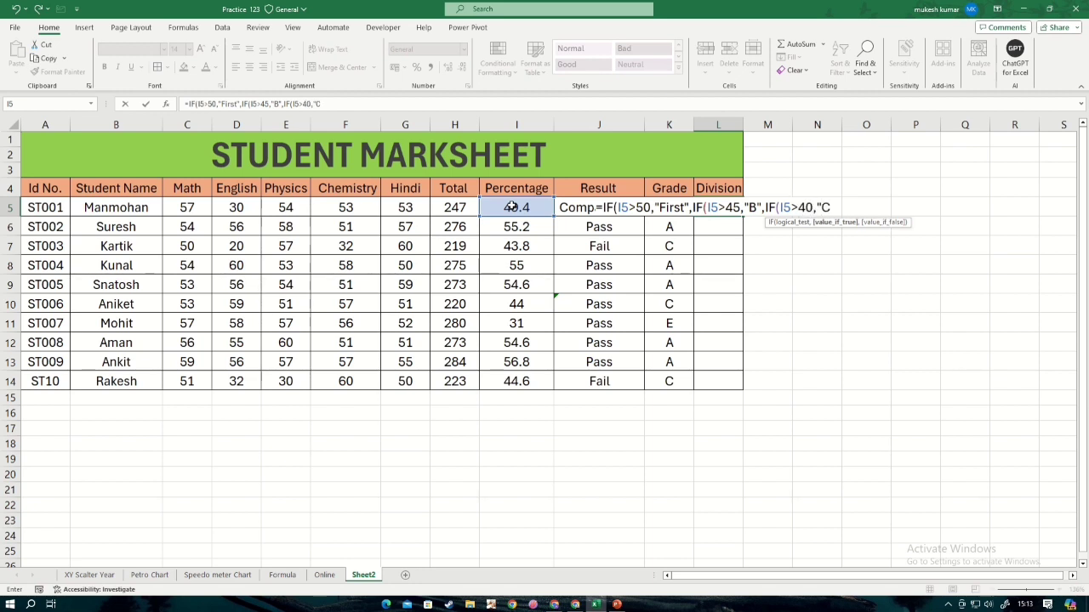
pyautogui.press('BackSpace')
pyautogui.press('BackSpace')
pyautogui.press('BackSpace')
pyautogui.press('BackSpace')
pyautogui.press('BackSpace')
pyautogui.press('BackSpace')
pyautogui.press('BackSpace')
pyautogui.press('BackSpace')
pyautogui.press('BackSpace')
pyautogui.press('BackSpace')
pyautogui.press('BackSpace')
pyautogui.press('BackSpace')
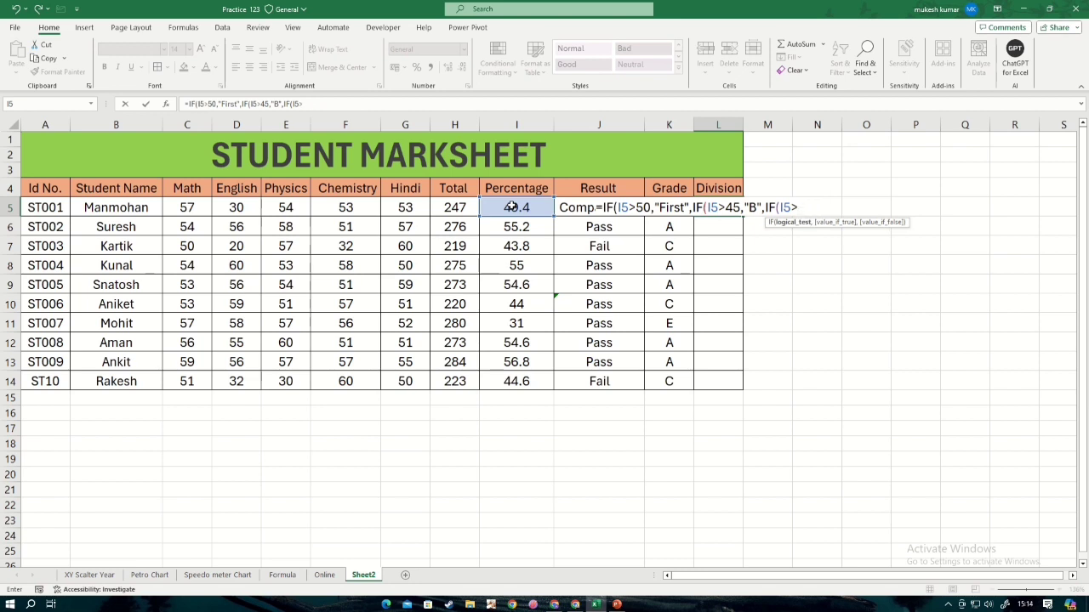
pyautogui.press('BackSpace')
pyautogui.press('BackSpace')
pyautogui.press('BackSpace')
pyautogui.press('BackSpace')
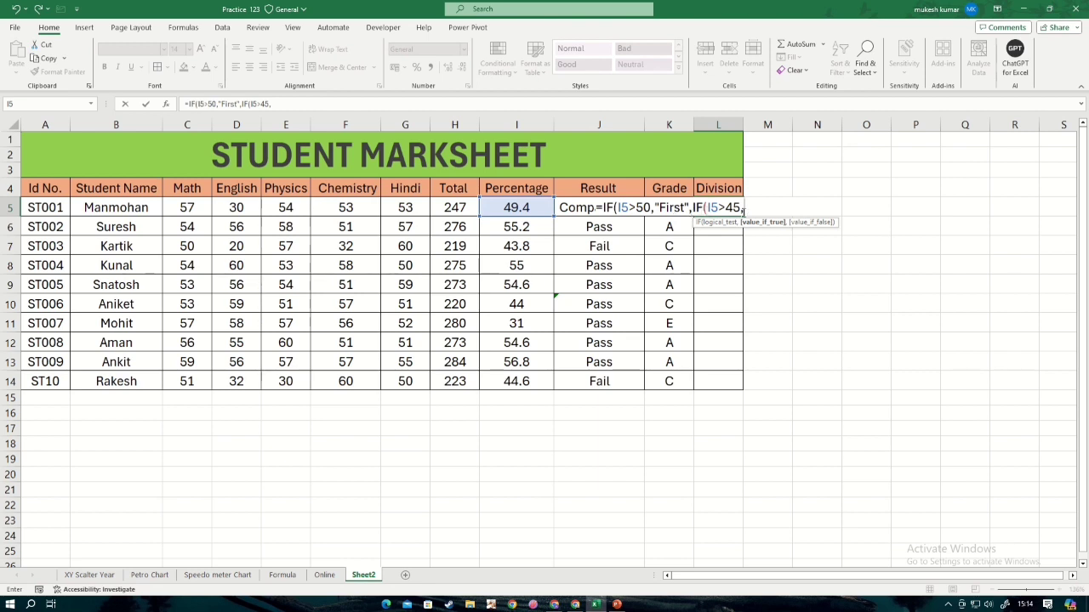
# Give "Second" as the value if true for the I5>45 test in the L5 formula
pyautogui.write('S')
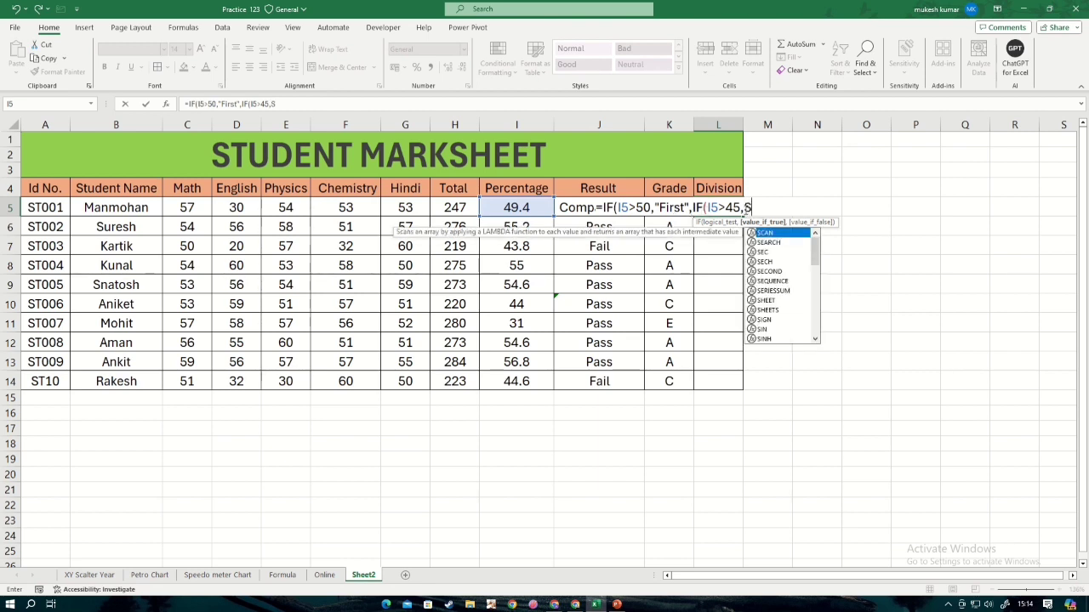
pyautogui.press('BackSpace')
pyautogui.write('"')
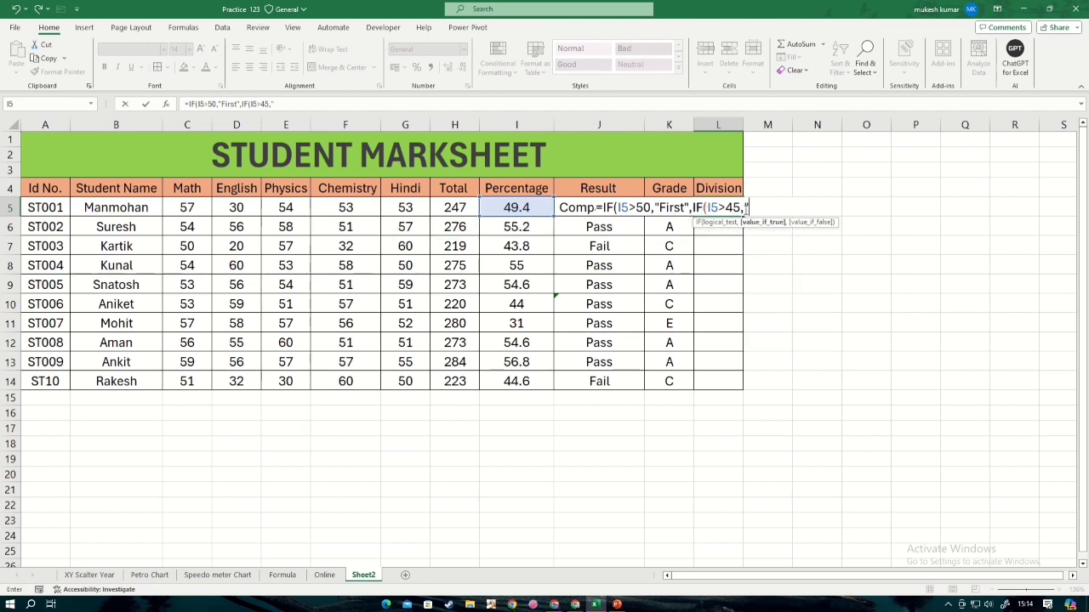
pyautogui.write('Second",')
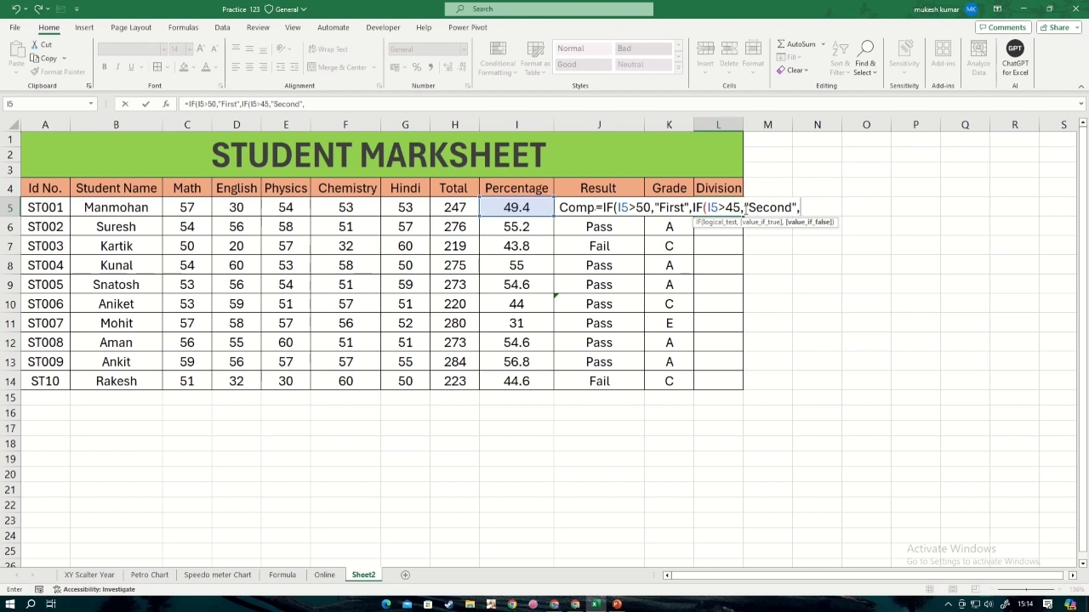
# Nest a third IF in the L5 division formula that gives "Third" for I5>40
pyautogui.write('if')
pyautogui.press('Tab')
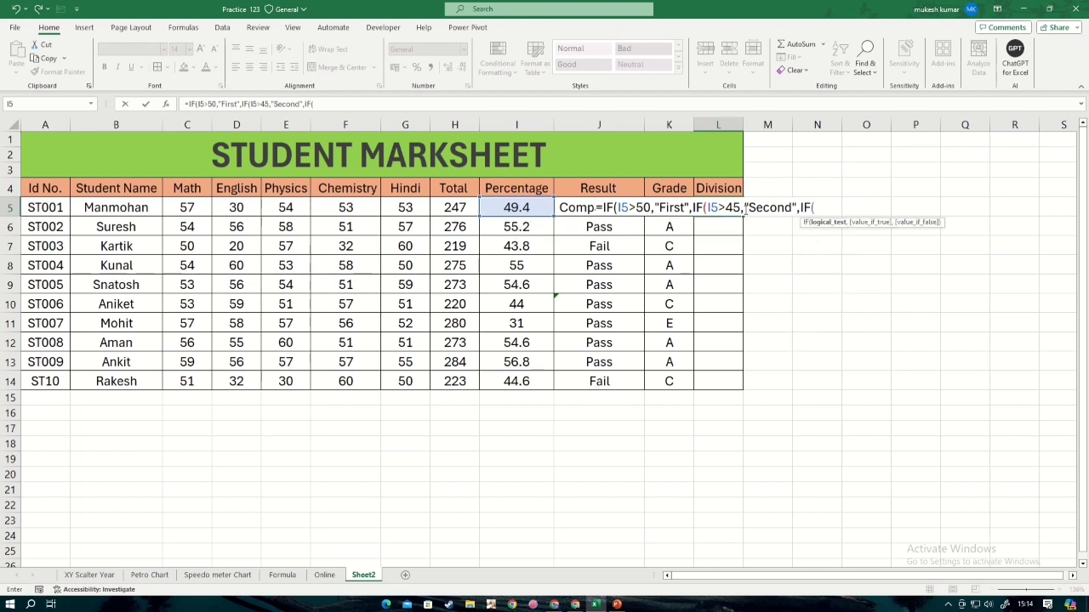
pyautogui.click(519, 206)
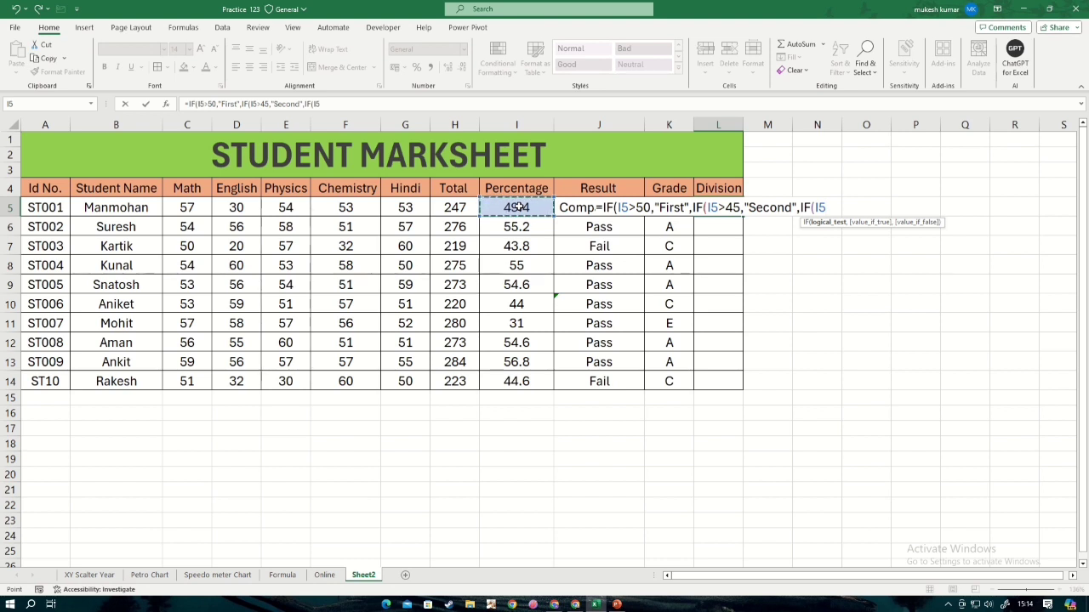
pyautogui.write('>40,"')
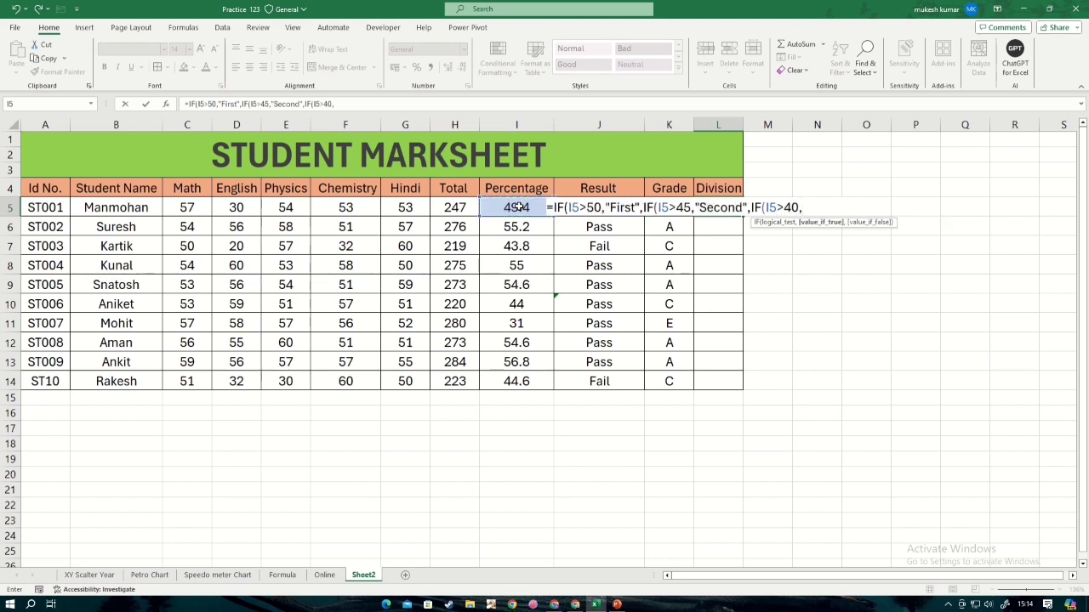
pyautogui.write('th')
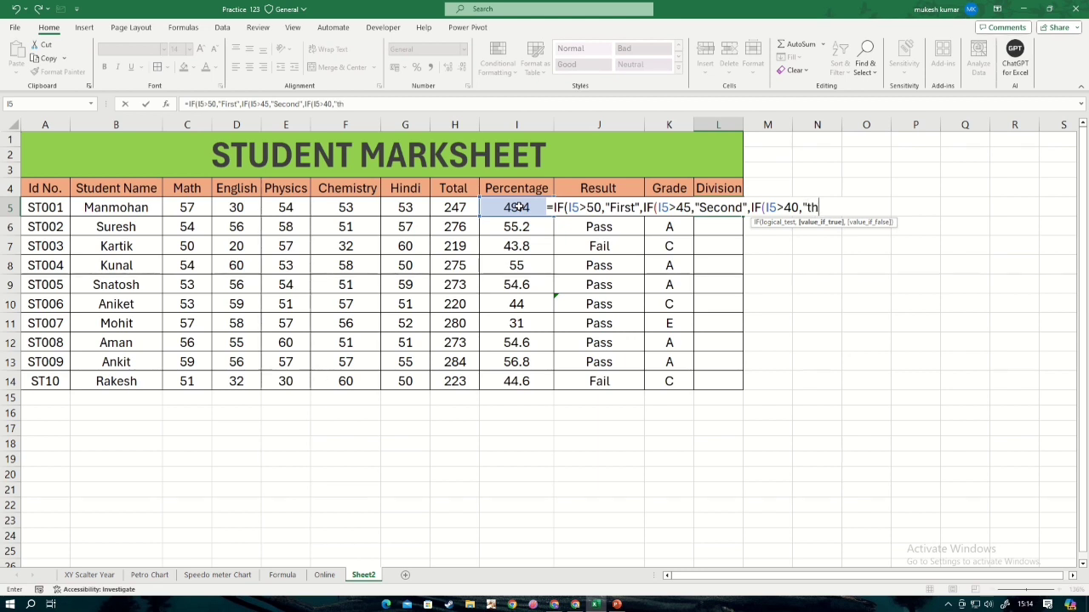
pyautogui.write('ird')
pyautogui.press('BackSpace')
pyautogui.press('BackSpace')
pyautogui.press('BackSpace')
pyautogui.press('BackSpace')
pyautogui.press('BackSpace')
pyautogui.write('Third"')
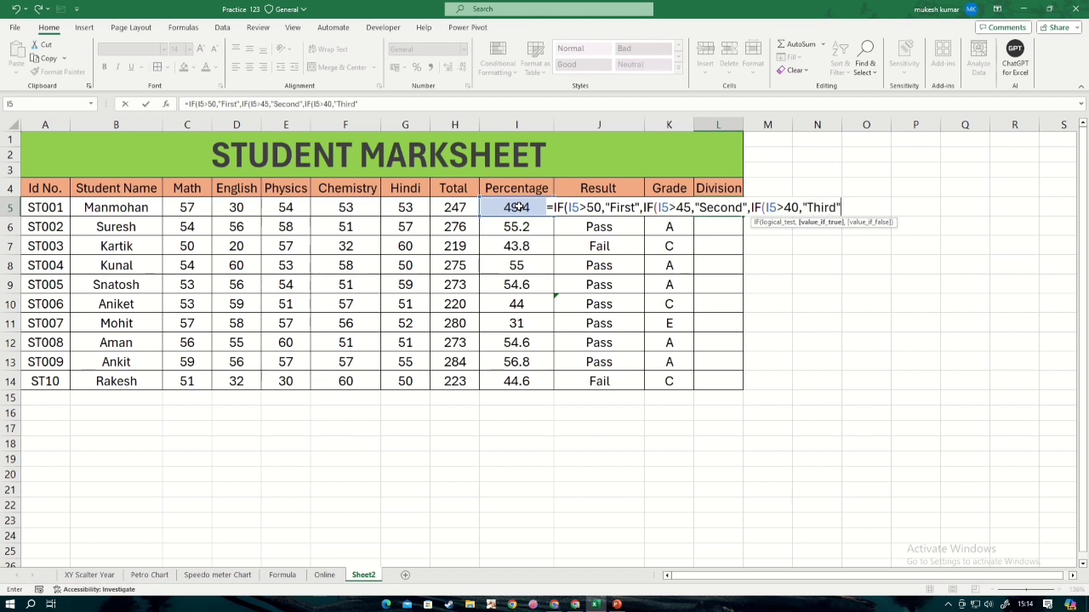
# Complete the L5 division formula with a fourth IF that gives "Forth" for I5>35 and otherwise "Fifth", and enter it
pyautogui.write(',IF(')
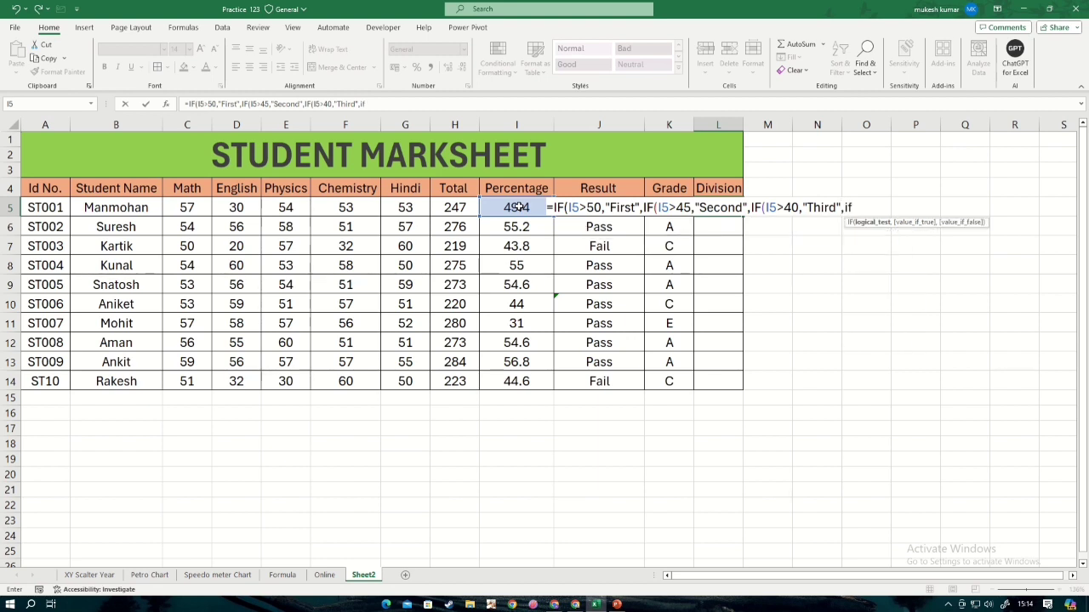
pyautogui.click(516, 206)
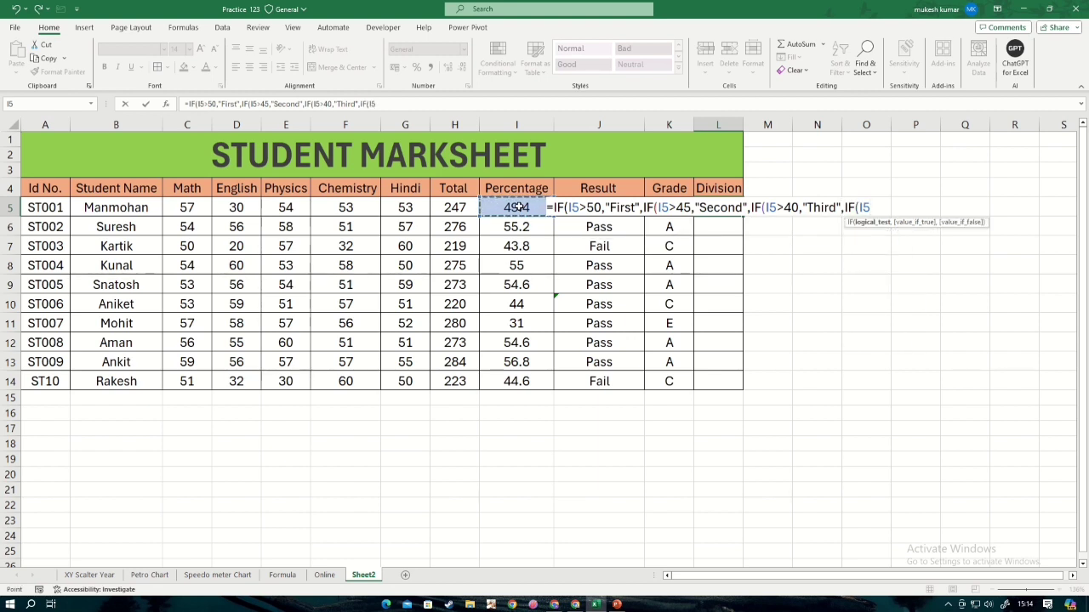
pyautogui.write('>35,')
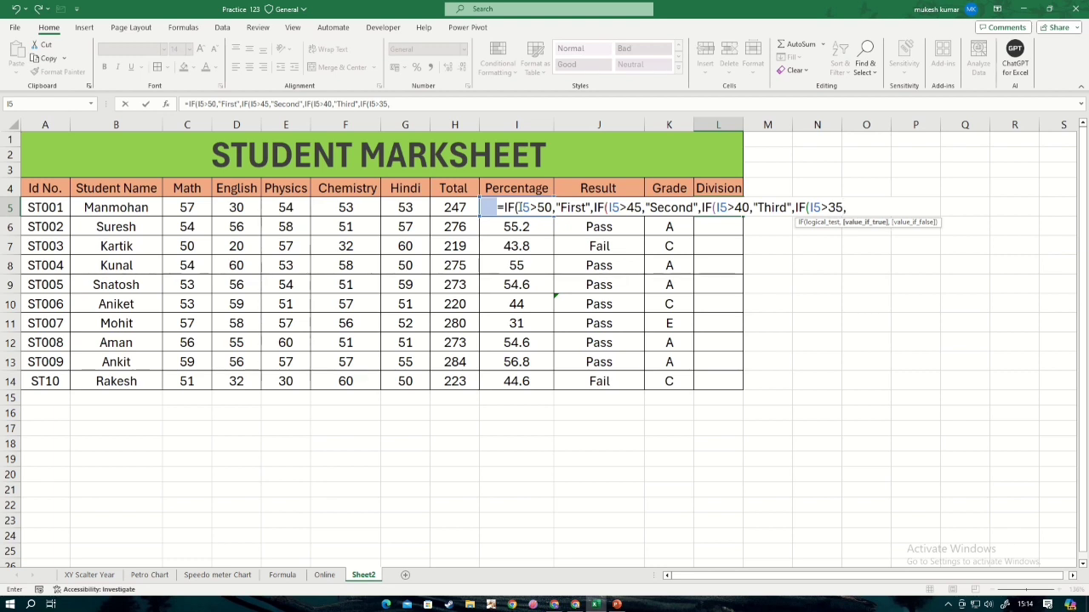
pyautogui.write('"Forth","Fift')
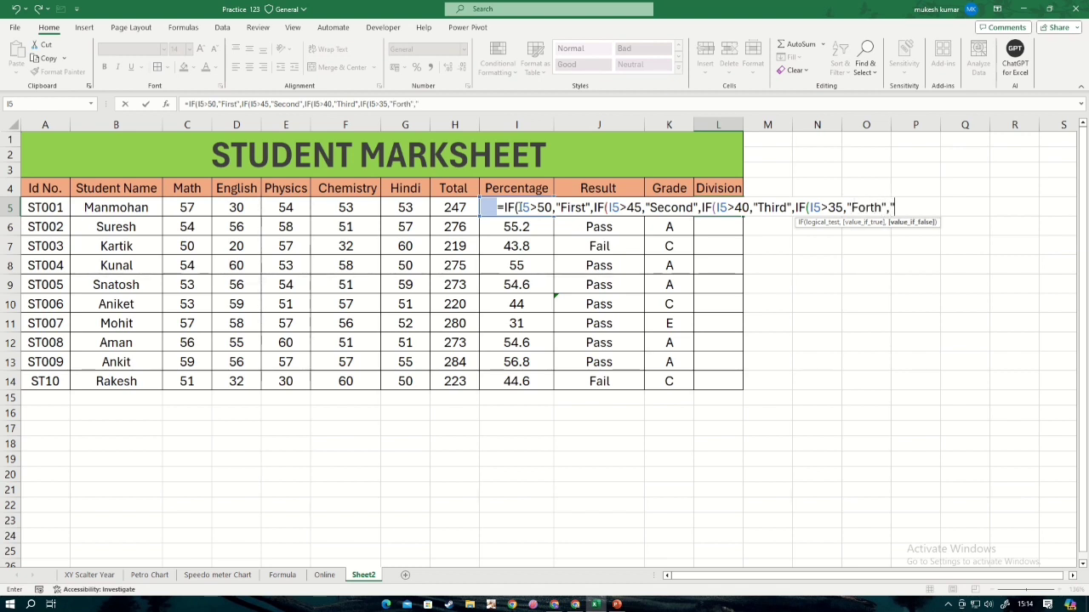
pyautogui.write('h')
pyautogui.write('")))')
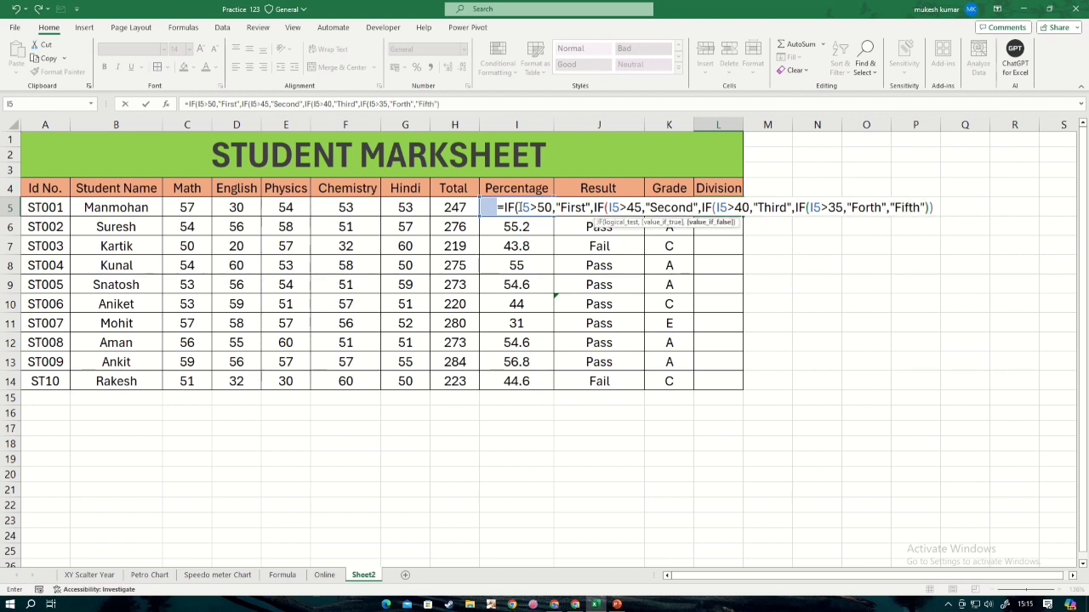
pyautogui.write(')')
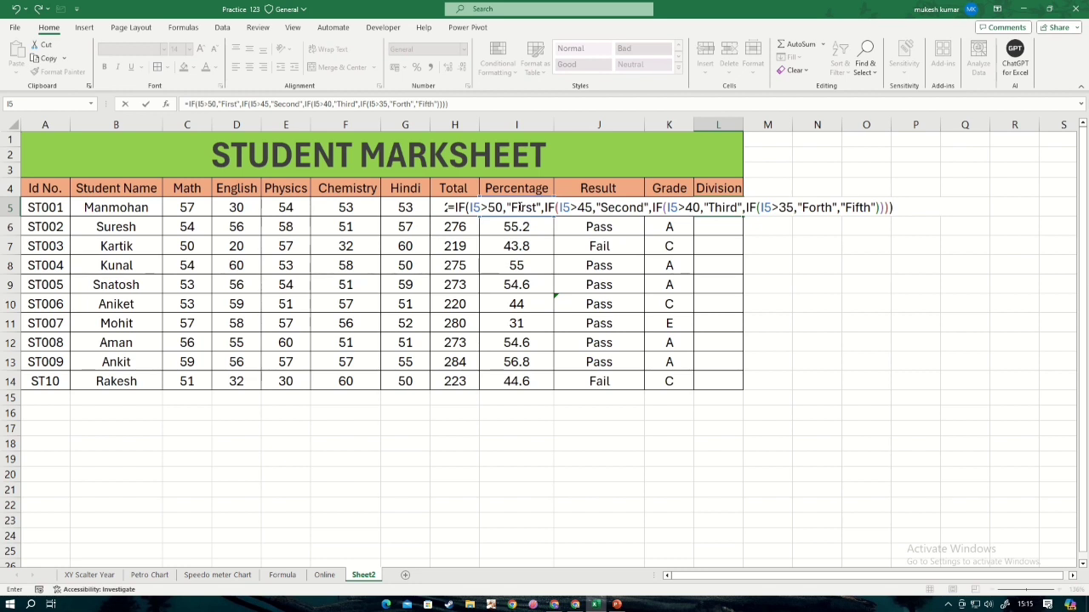
pyautogui.press('Return')
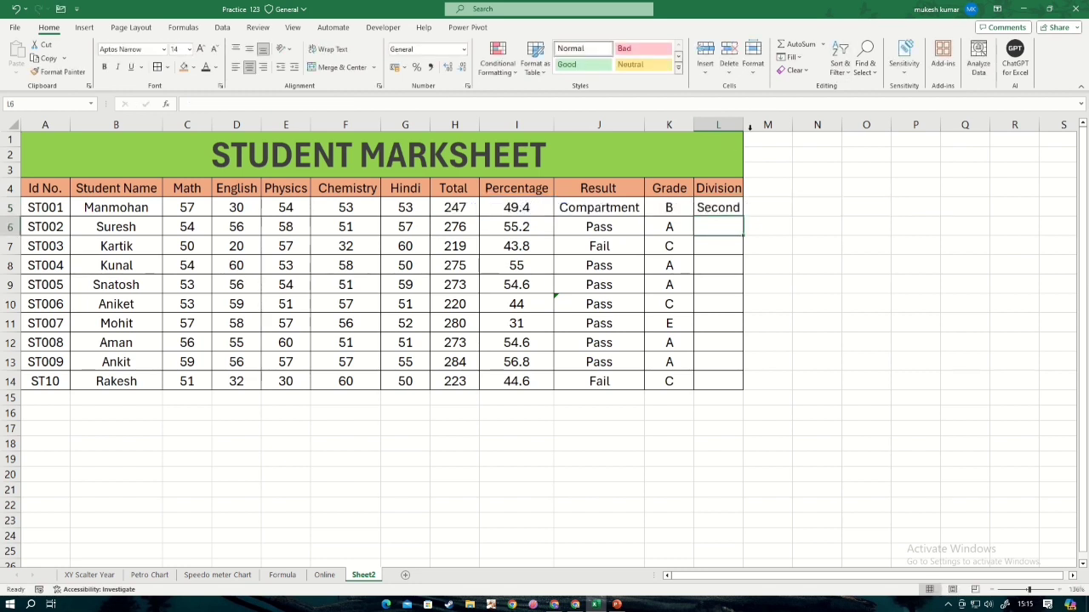
# Widen the Division column L slightly and fill its formula from L5 down to L14
pyautogui.moveTo(749, 126); pyautogui.dragTo(753, 127)
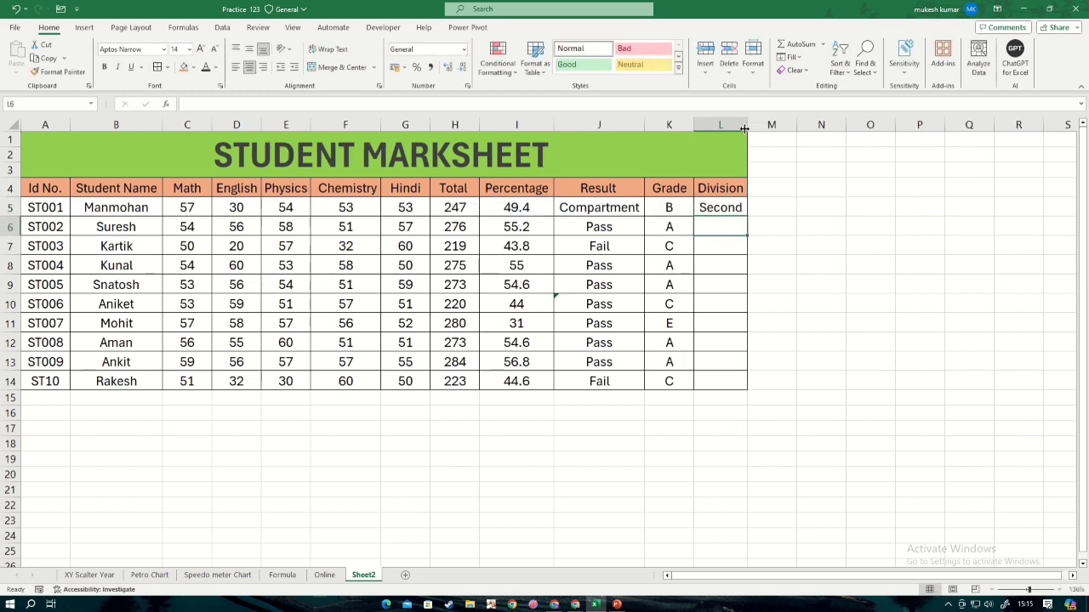
pyautogui.click(727, 207)
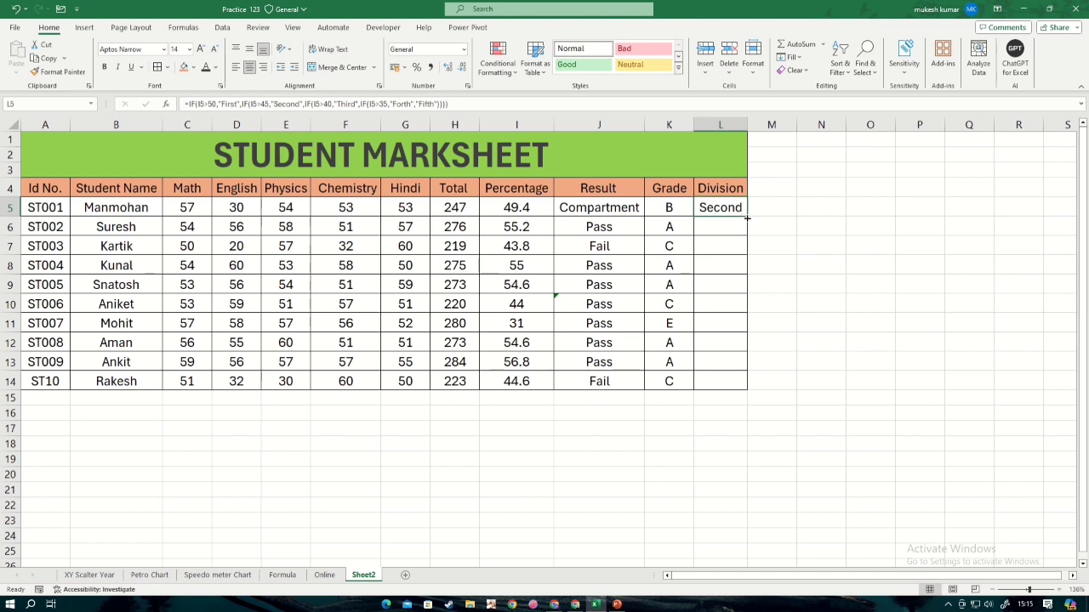
pyautogui.doubleClick(745, 215)
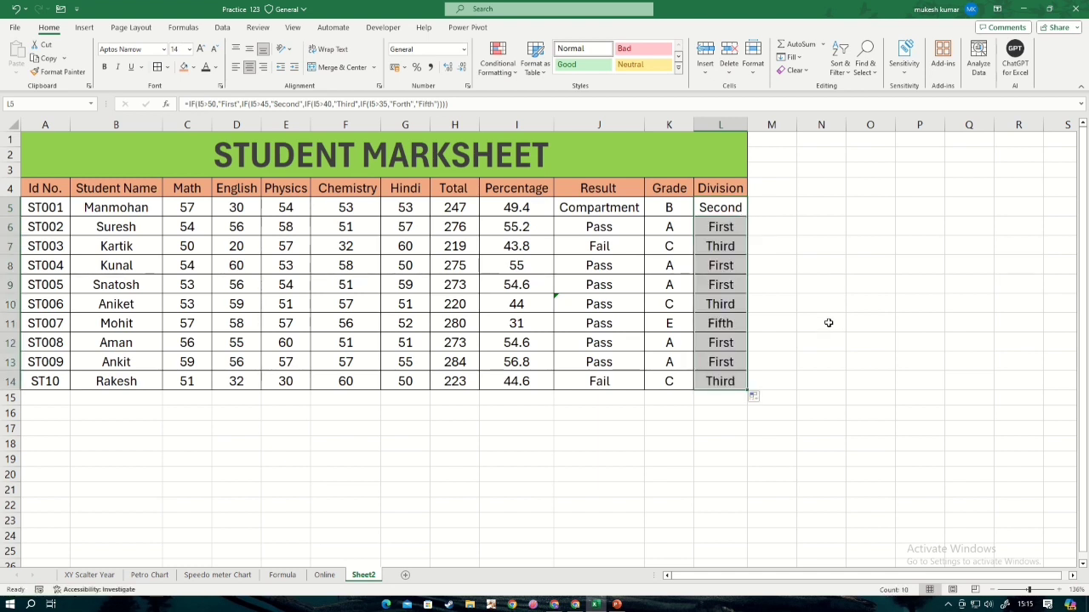